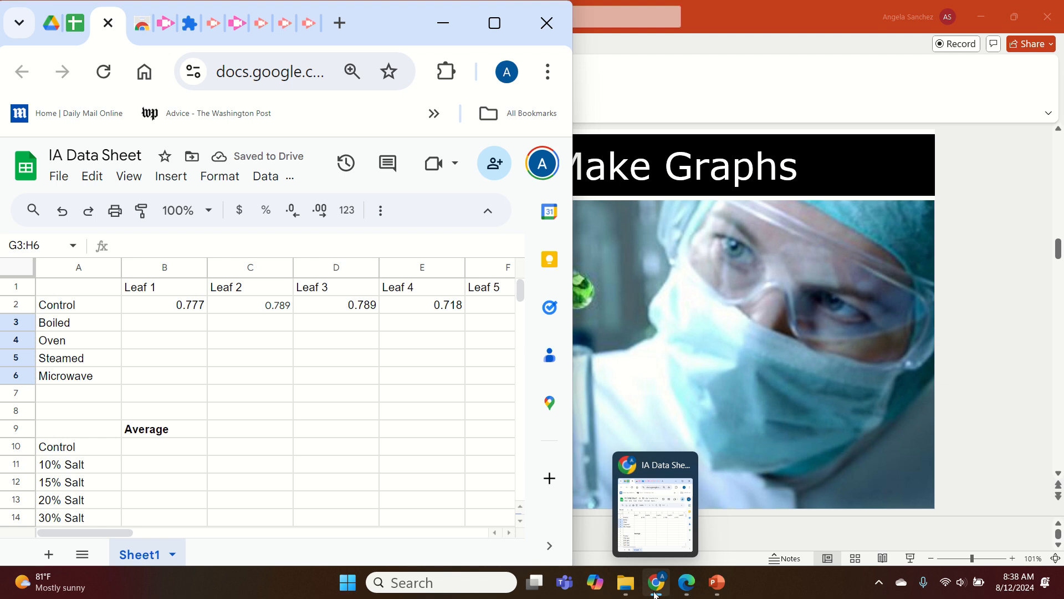
Open a student's Biology IA PDF from the Final Biology IA 2024 folder.
click(628, 584)
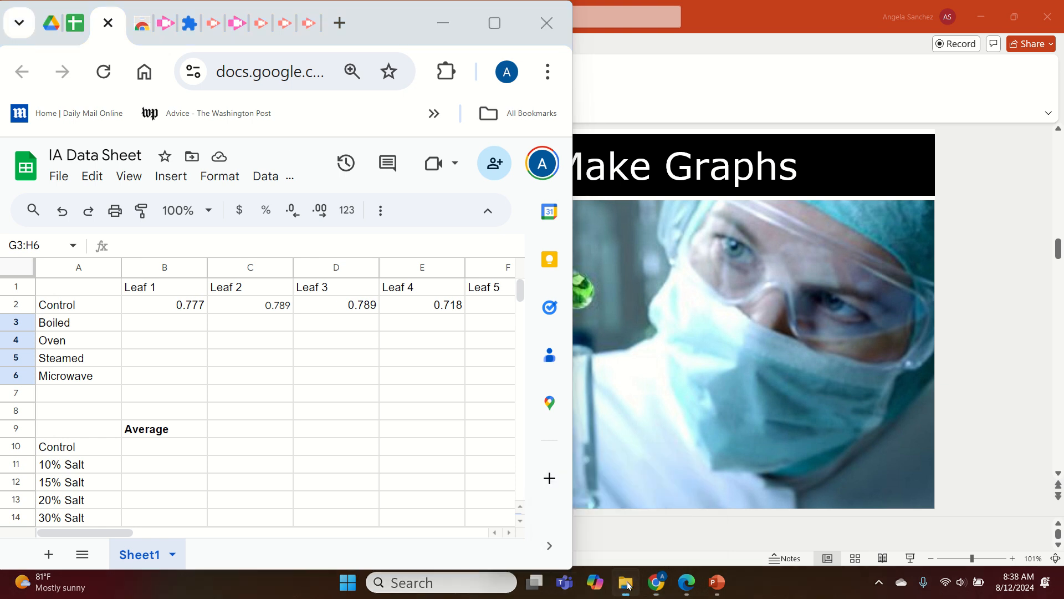
click(194, 148)
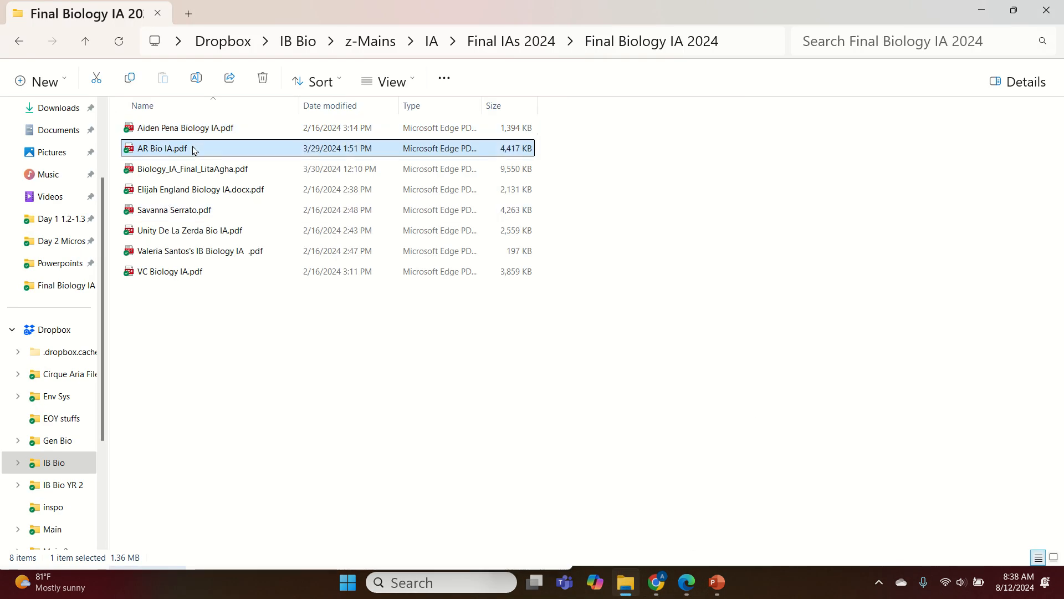
click(208, 211)
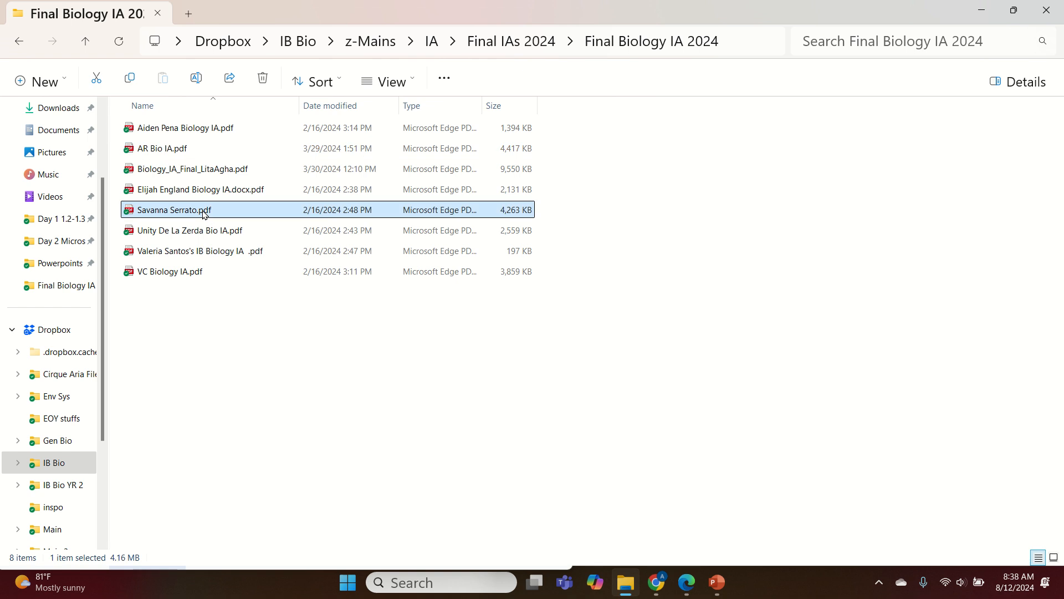
double_click(249, 191)
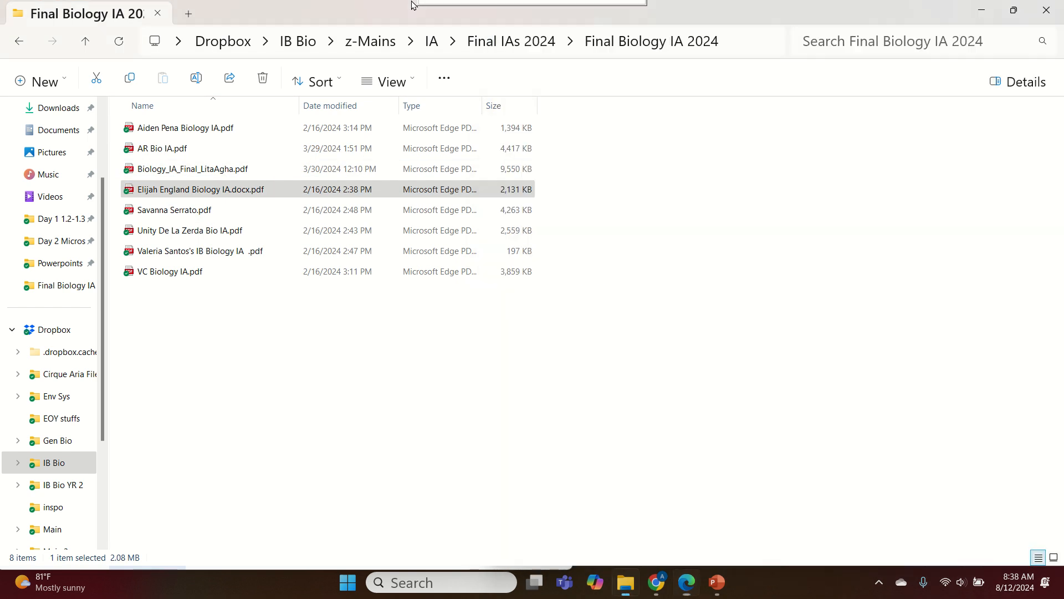
Place the PDF beside the spreadsheet and scroll to the table of growth by incubation temperature.
drag(411, 4, 602, 15)
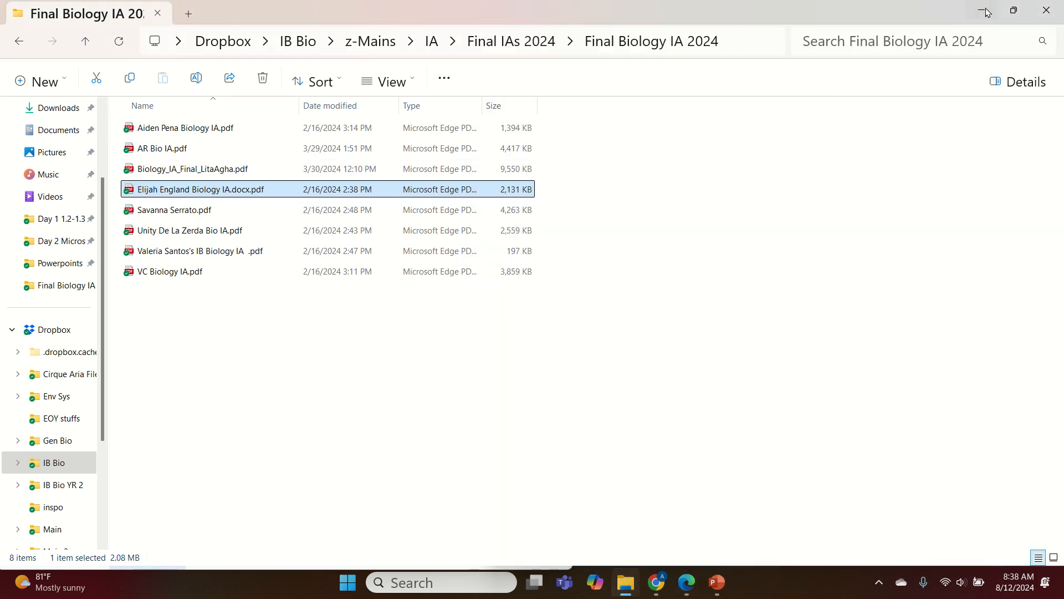
scroll(822, 345, down, 20)
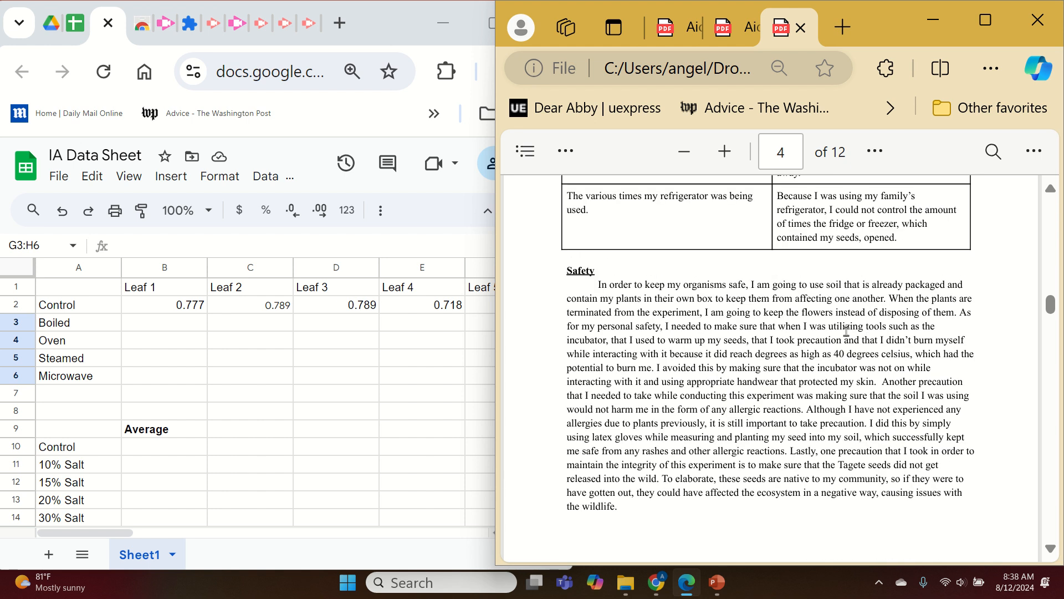
scroll(846, 331, up, 15)
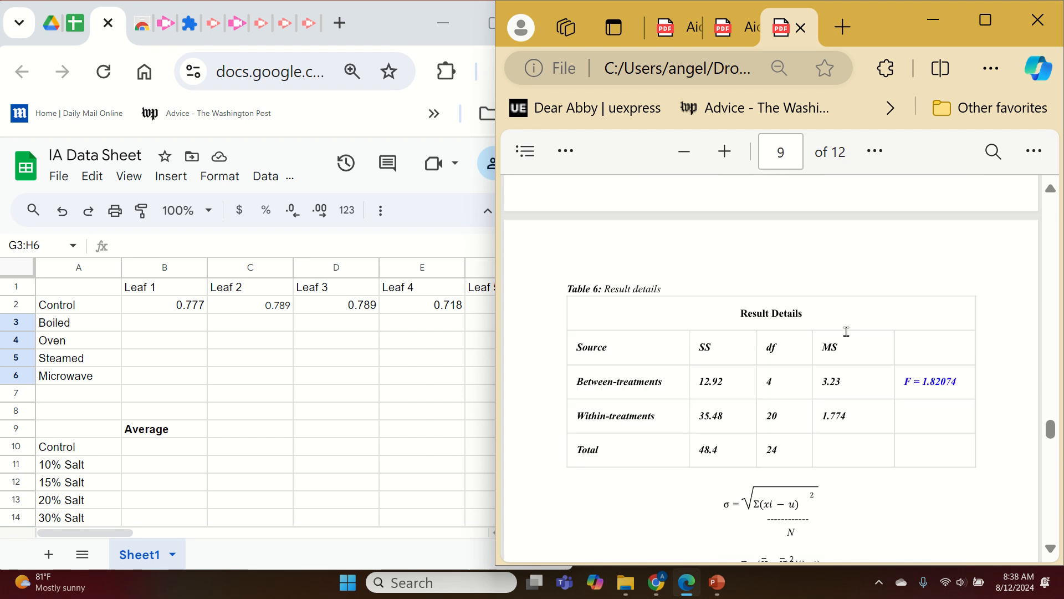
scroll(845, 342, down, 2)
scroll(845, 342, up, 2)
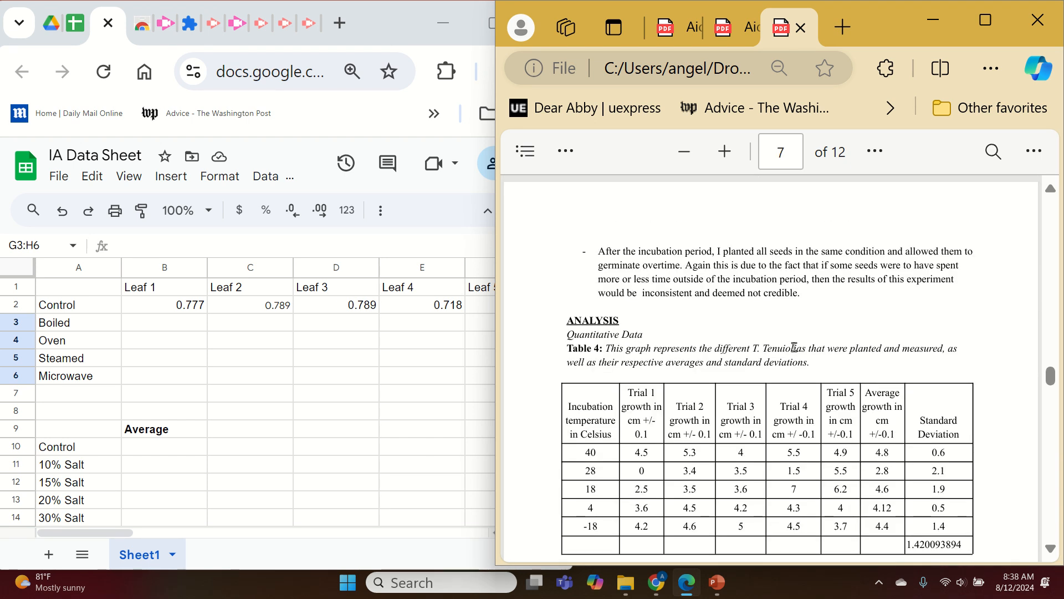
scroll(931, 319, down, 2)
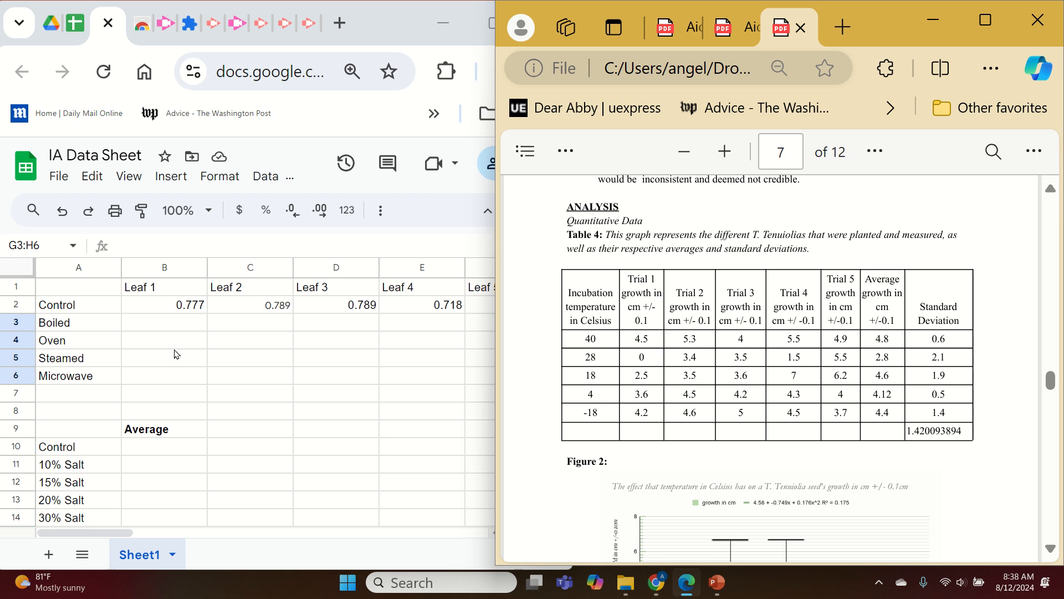
click(76, 323)
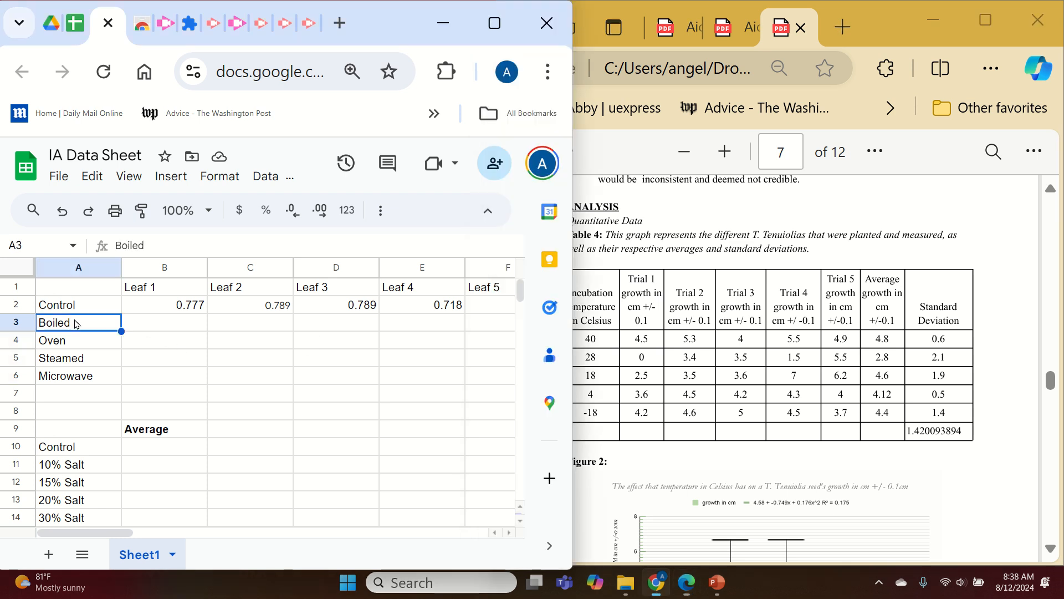
drag(853, 12, 908, 14)
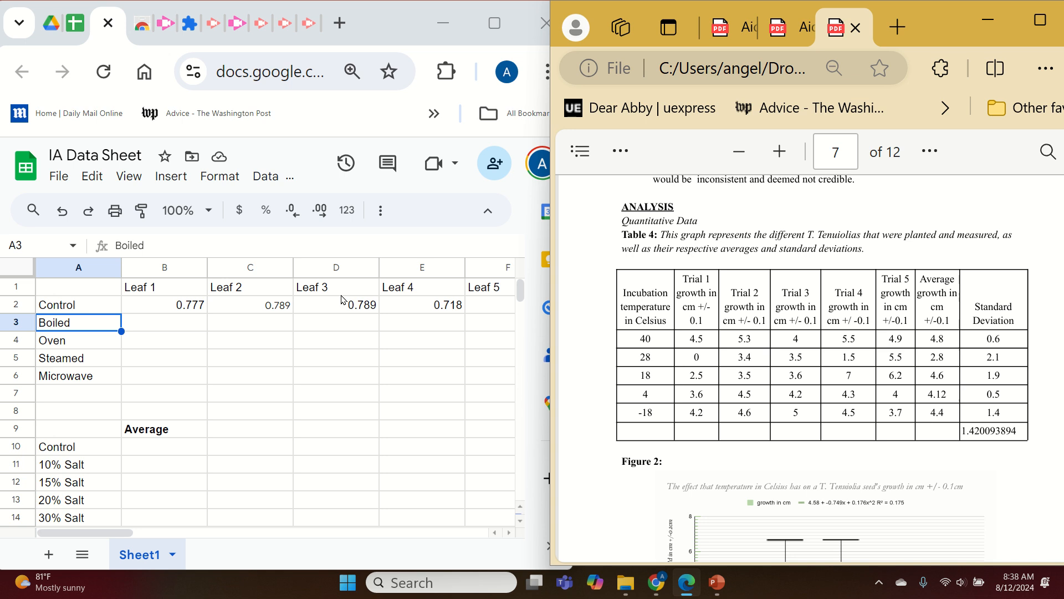
Enter -18C in cell A16 below the salt rows.
click(85, 341)
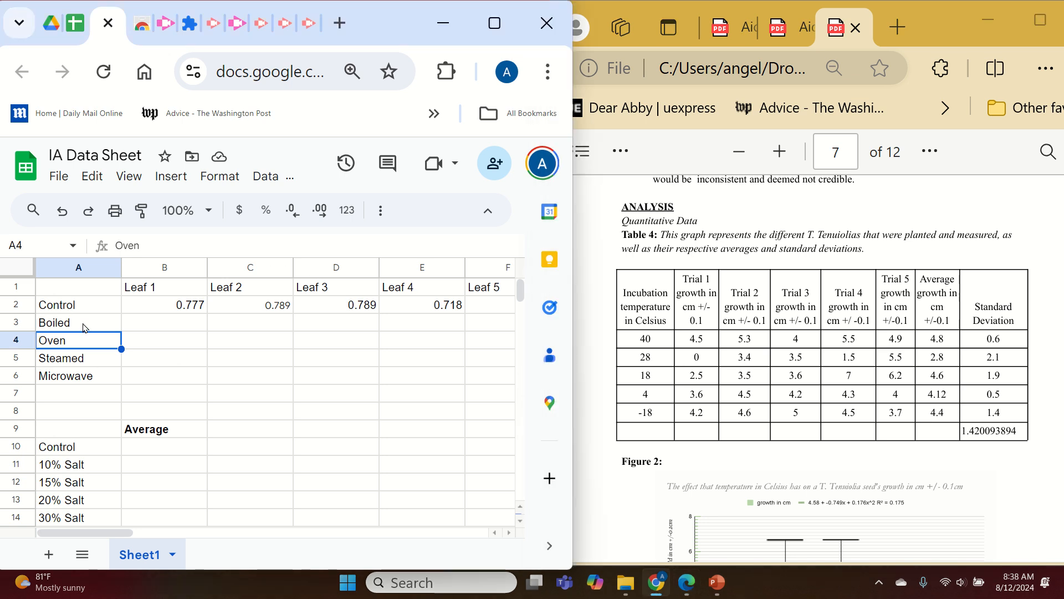
click(85, 328)
scroll(85, 327, down, 4)
click(82, 323)
text(-18)
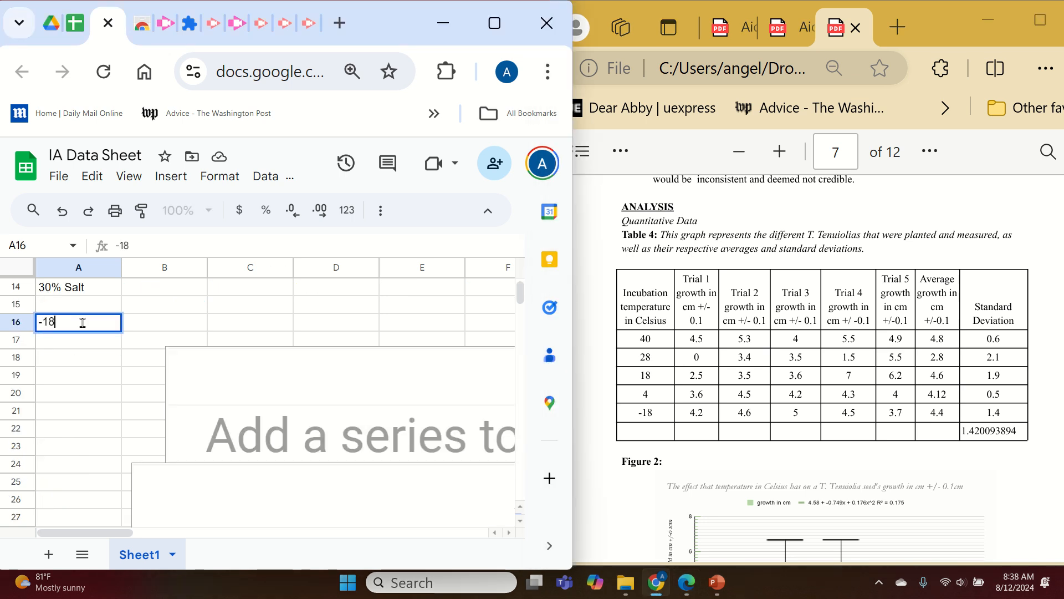
text(C)
click(58, 430)
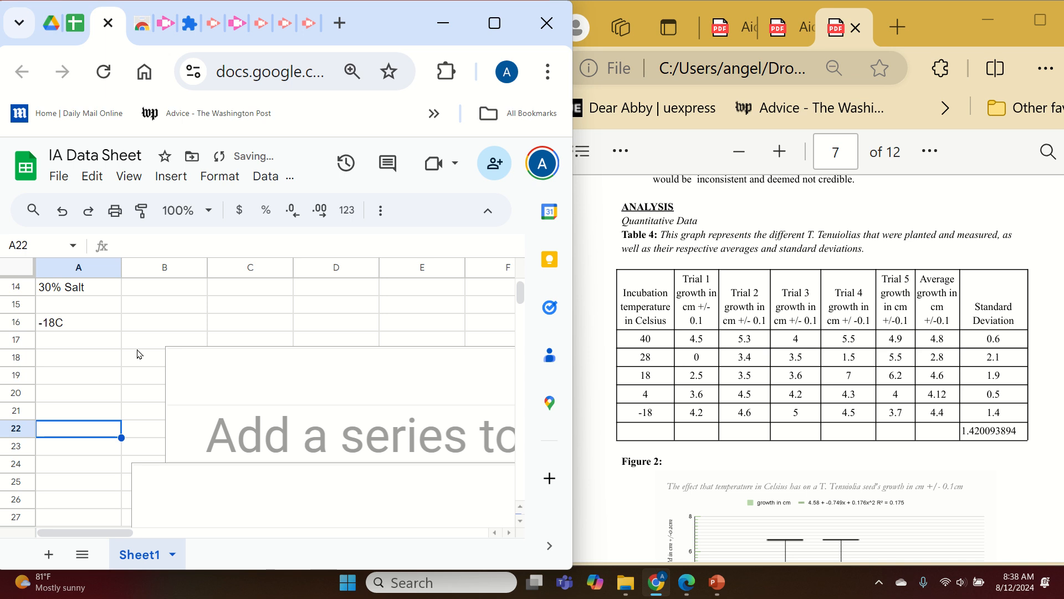
Replace the Control label in cell A2 with -18C.
scroll(133, 366, up, 4)
click(86, 326)
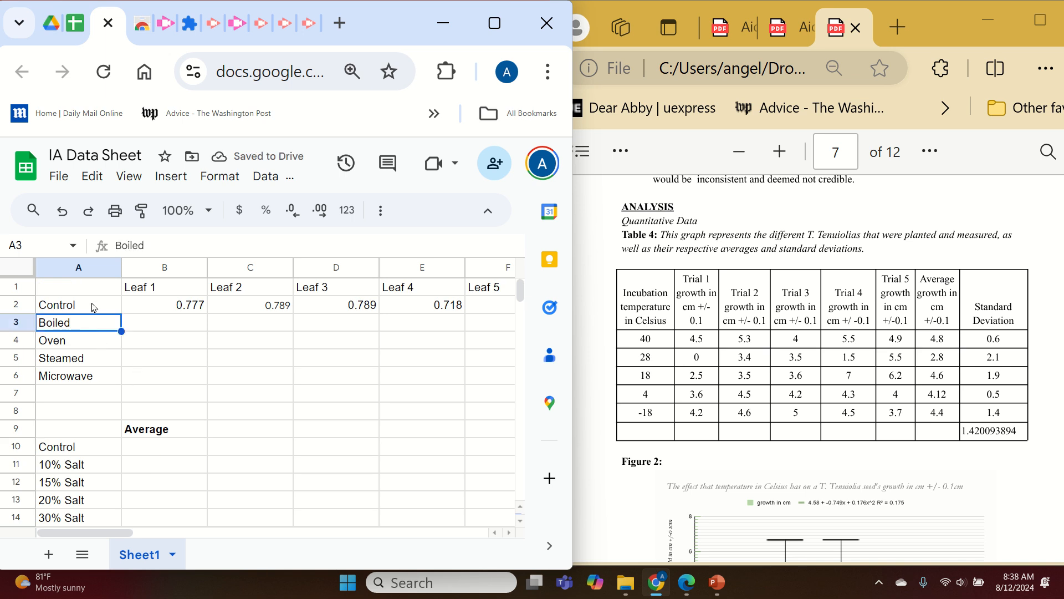
click(95, 308)
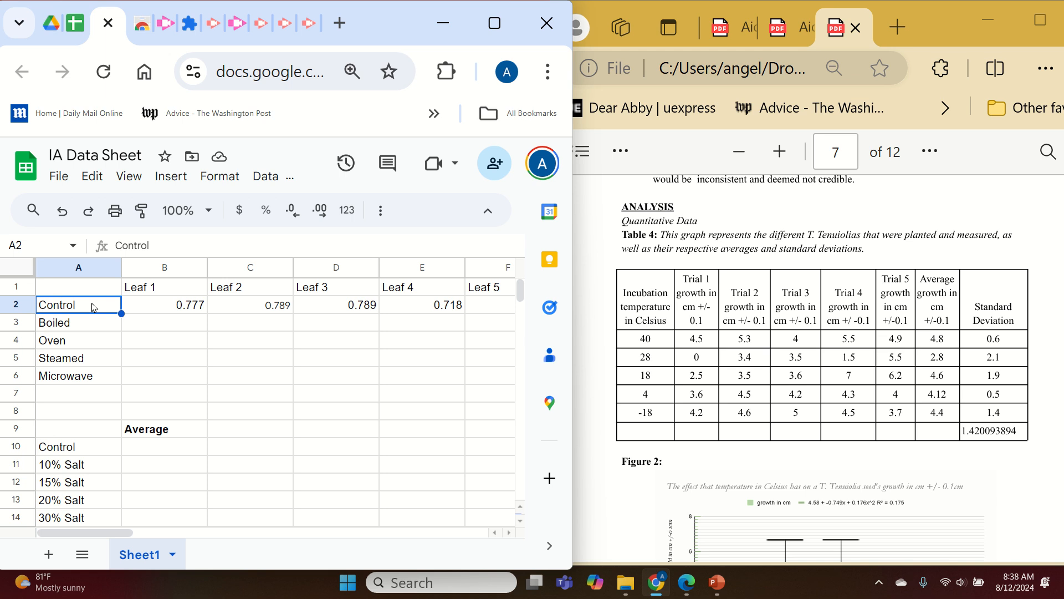
text(-18C)
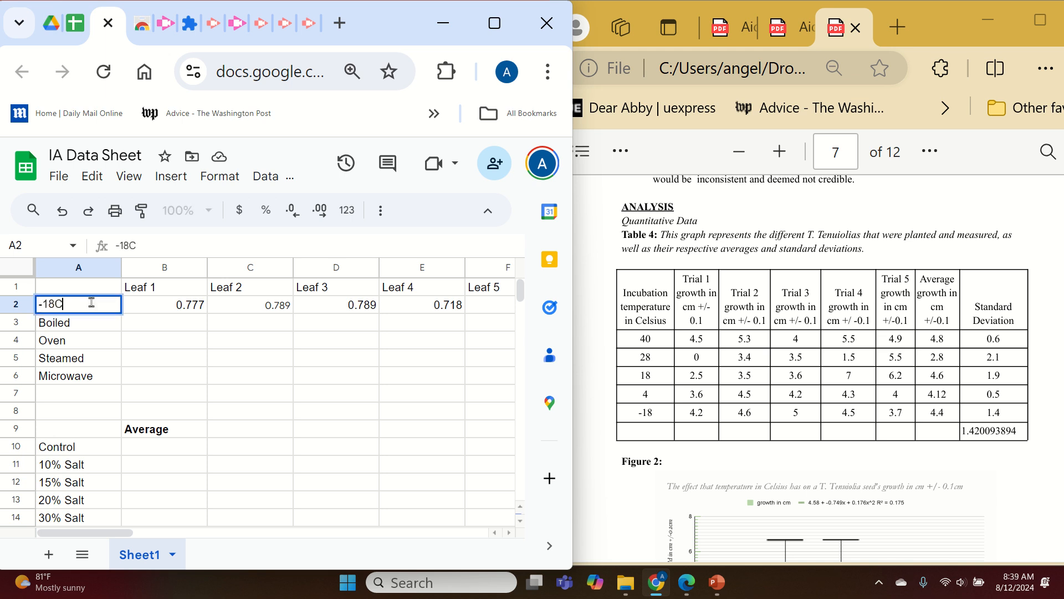
key(Return)
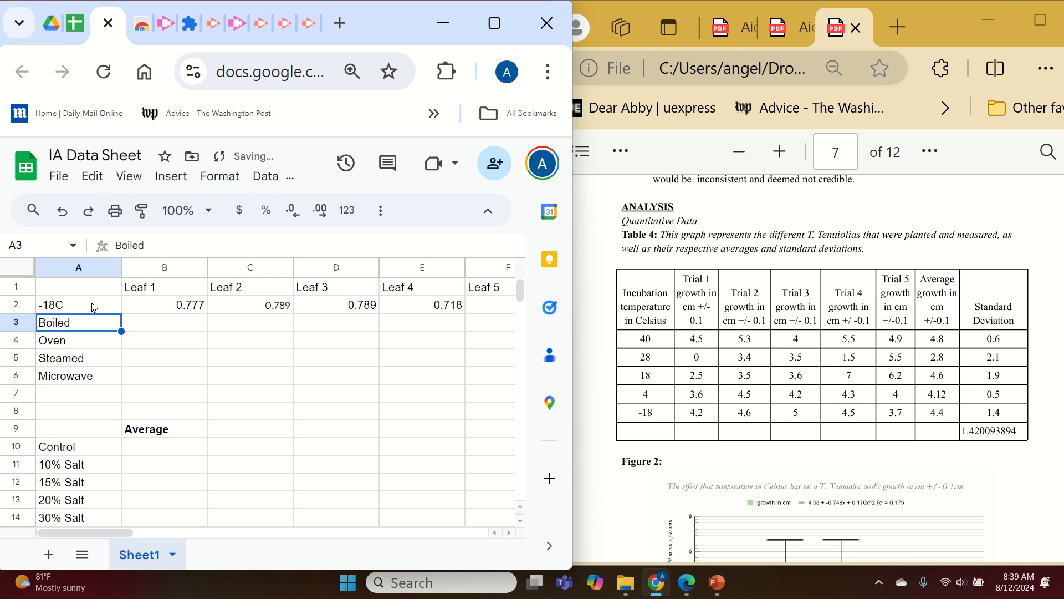
Enter 28C in cell A3 in place of Boiled.
text(28)
key(Return)
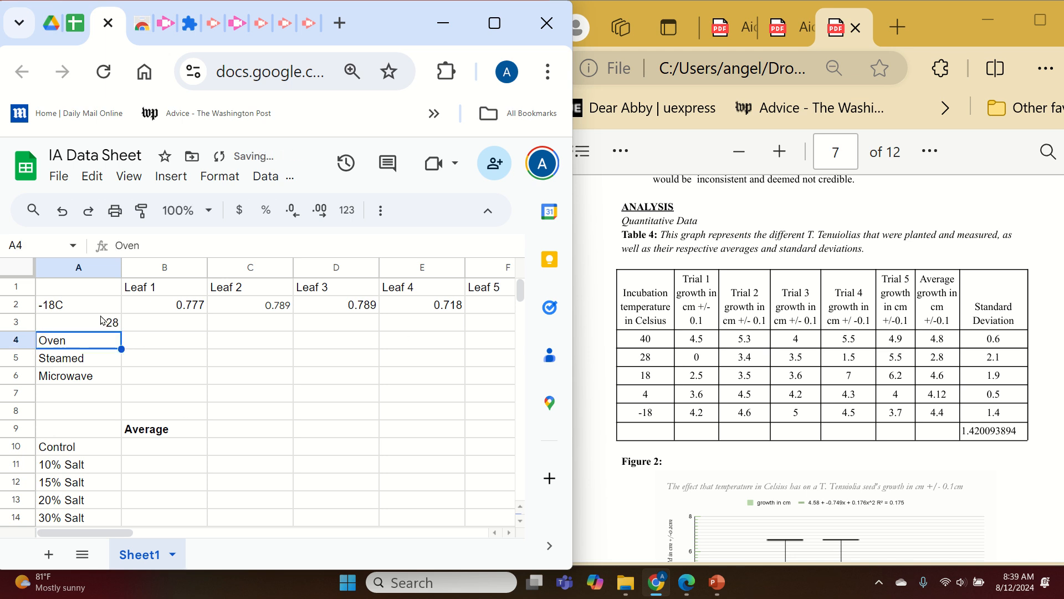
click(100, 317)
click(101, 309)
click(99, 324)
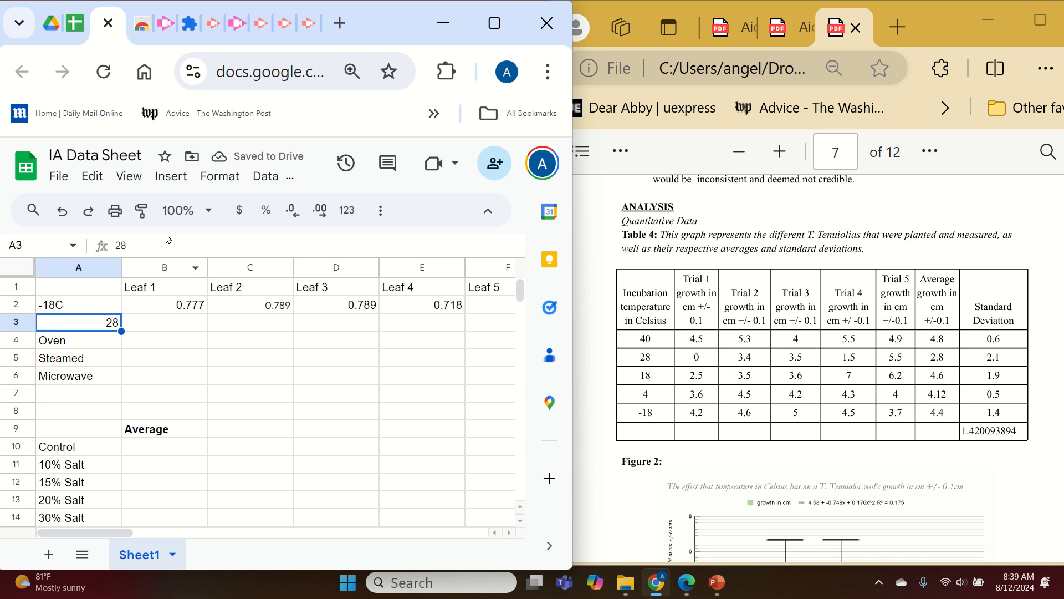
click(158, 241)
text(C)
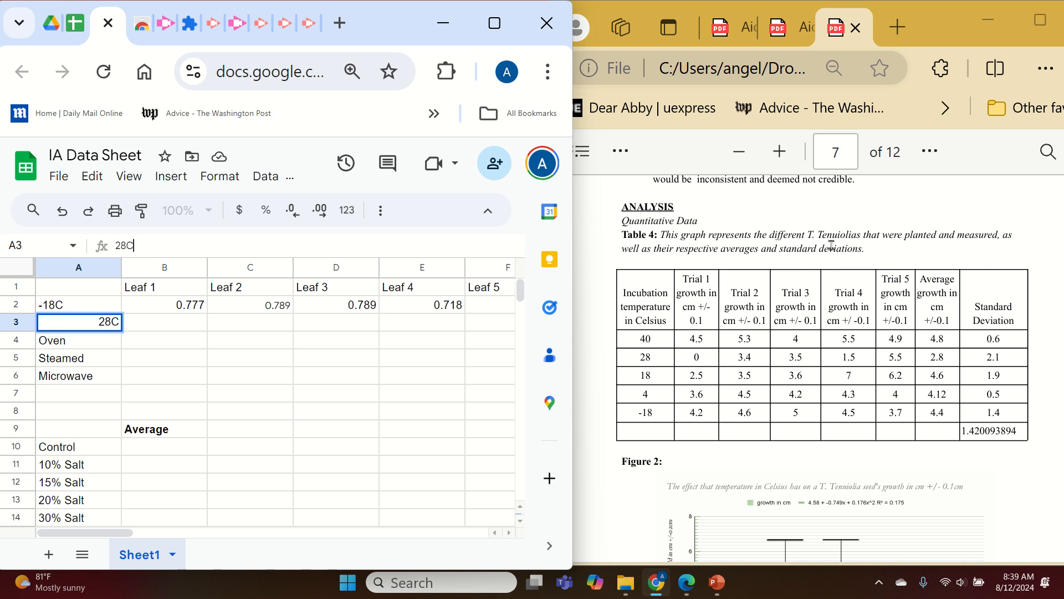
drag(805, 237, 862, 241)
click(747, 302)
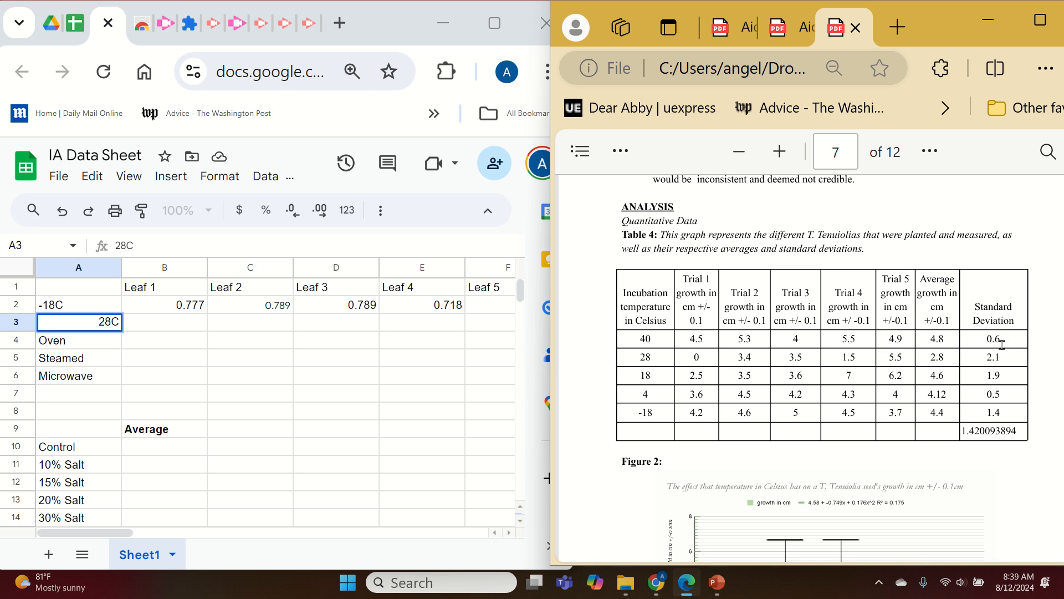
Set cell A3 to 4C.
double_click(97, 342)
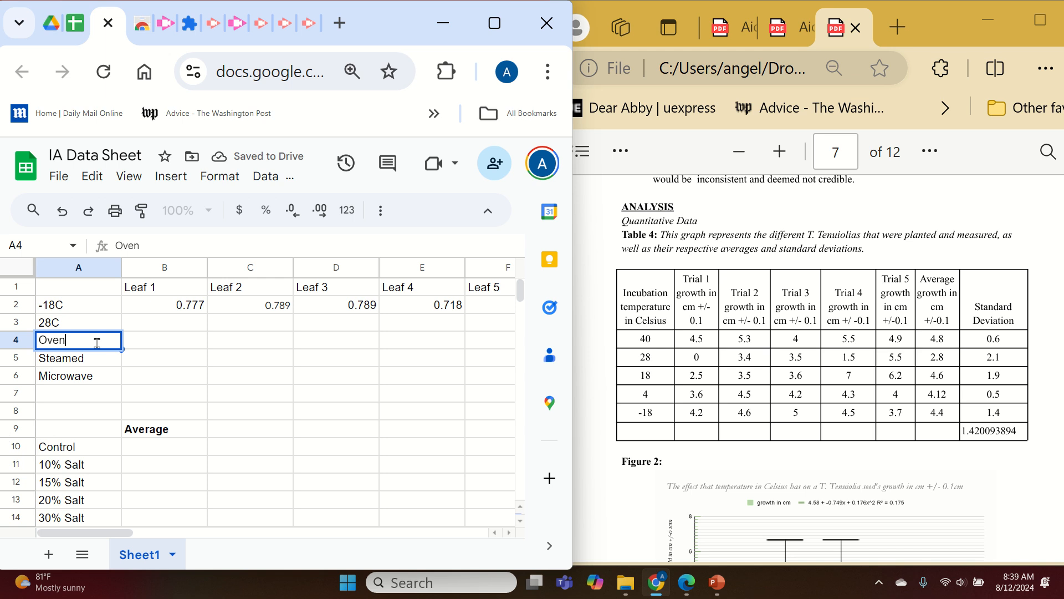
key(Home)
click(95, 327)
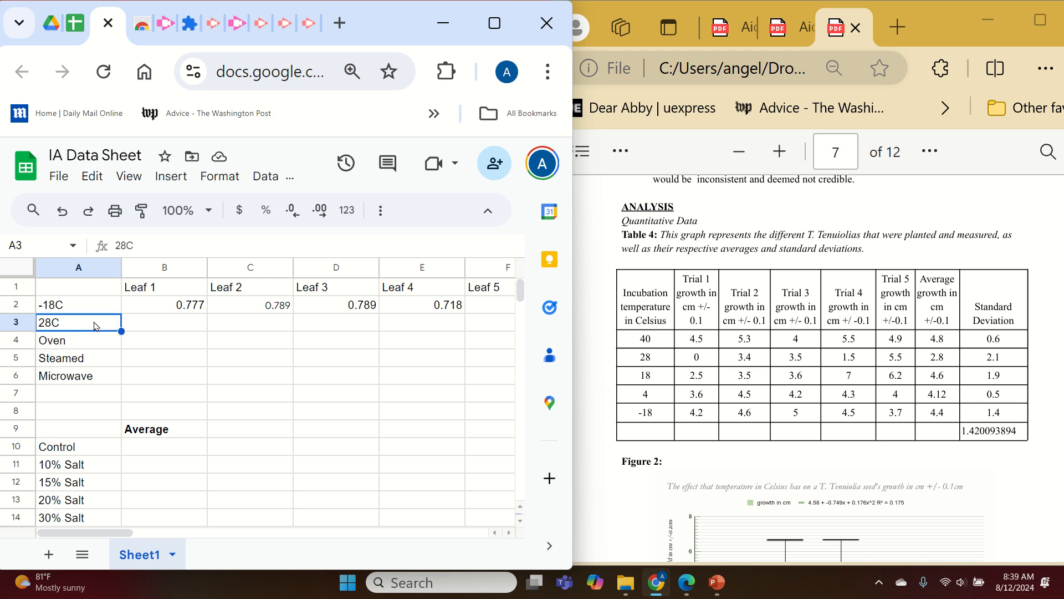
text(4)
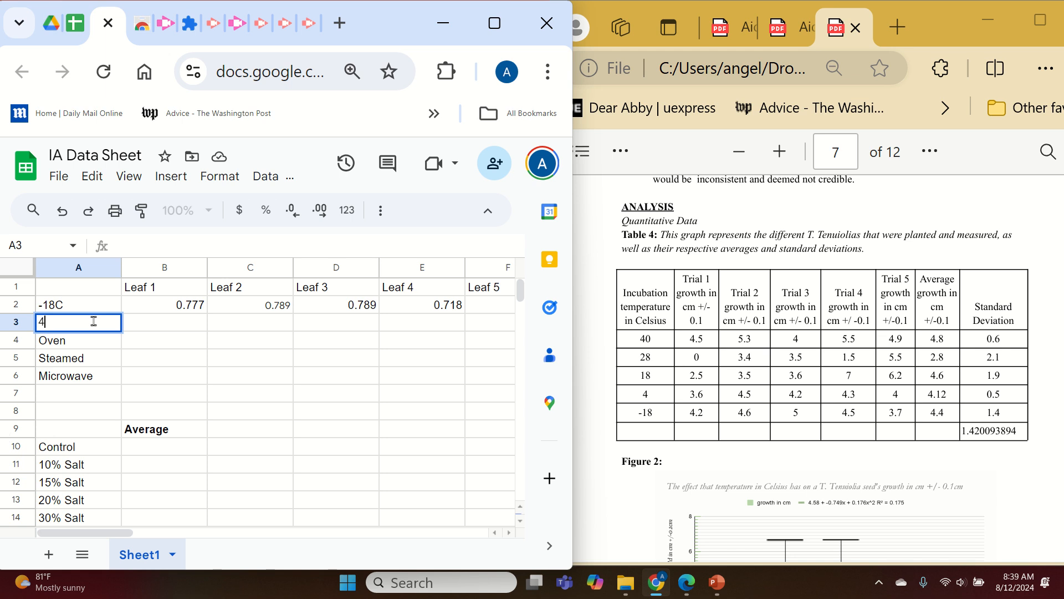
text(C)
key(Return)
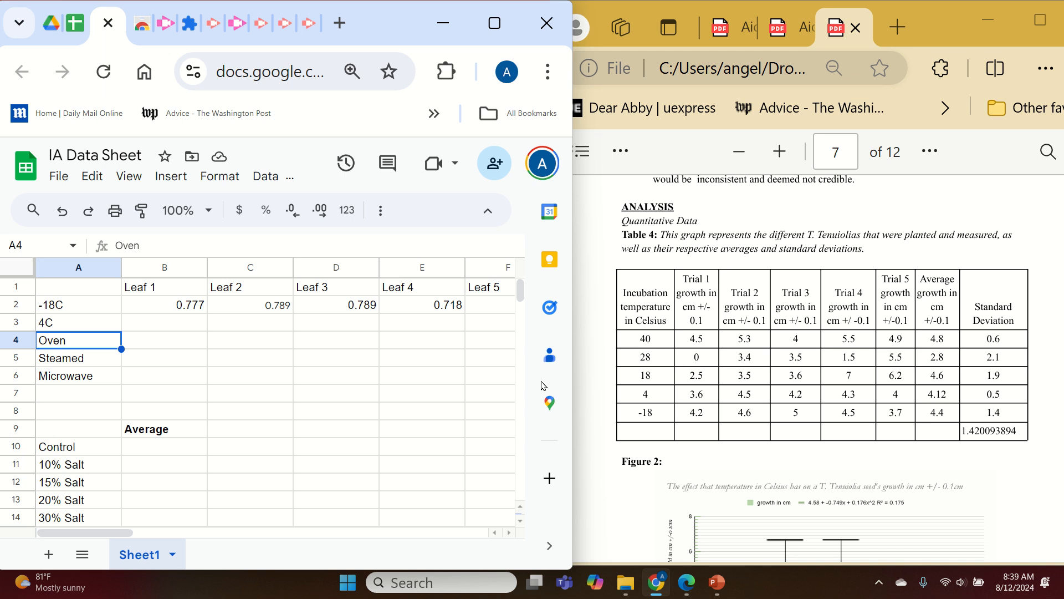
Enter the temperatures 18, 28 and 40 in cells A4 to A6.
text(18)
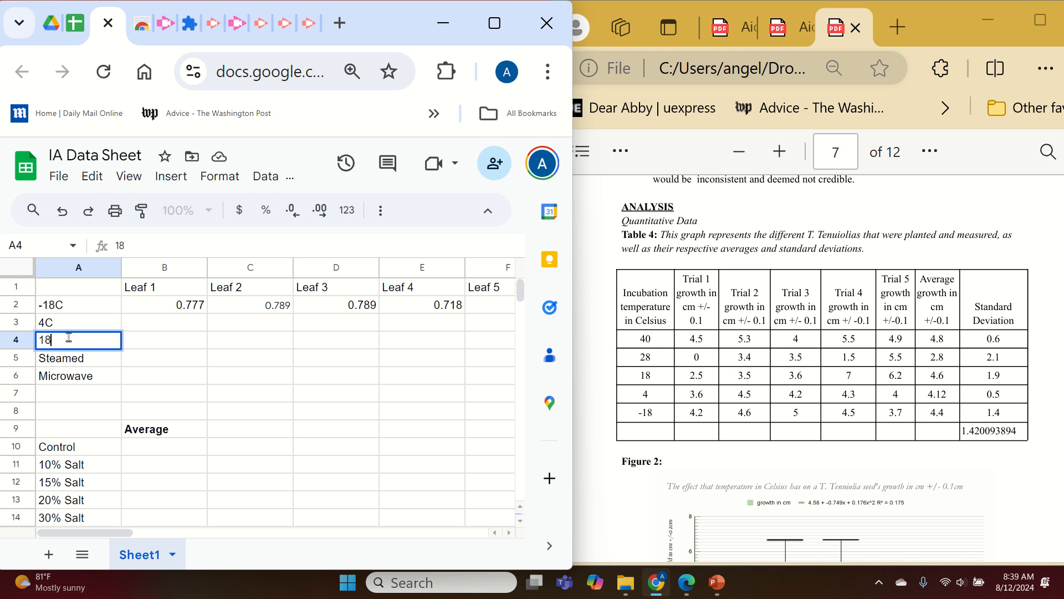
key(Return)
text(28)
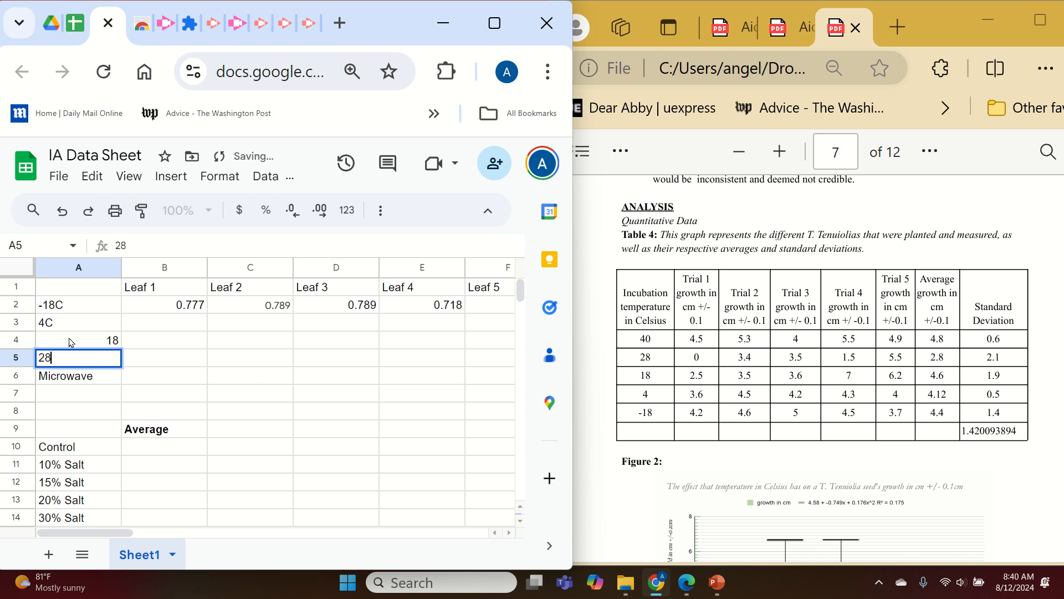
key(Return)
text(40)
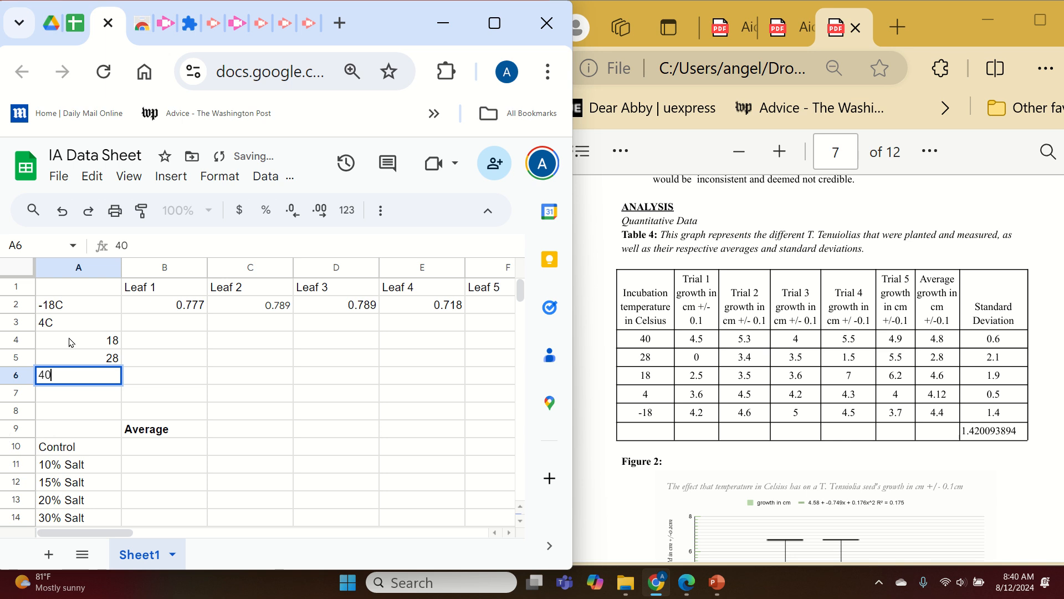
Change cells A4 to A6 to read 18C, 28C and 40C.
click(71, 342)
double_click(71, 342)
text(C)
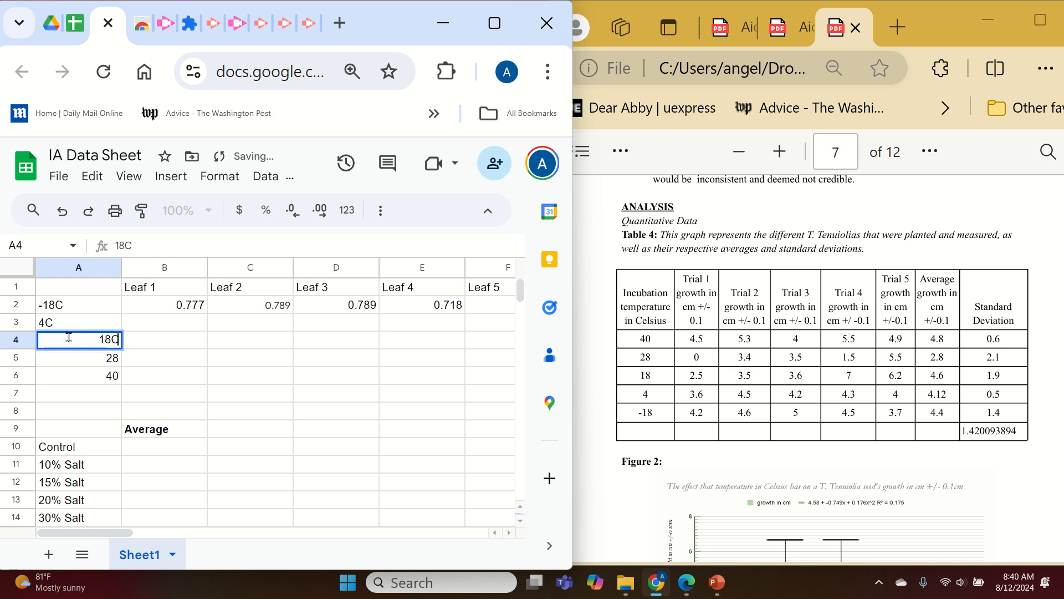
key(Return)
key(Return)
text(C)
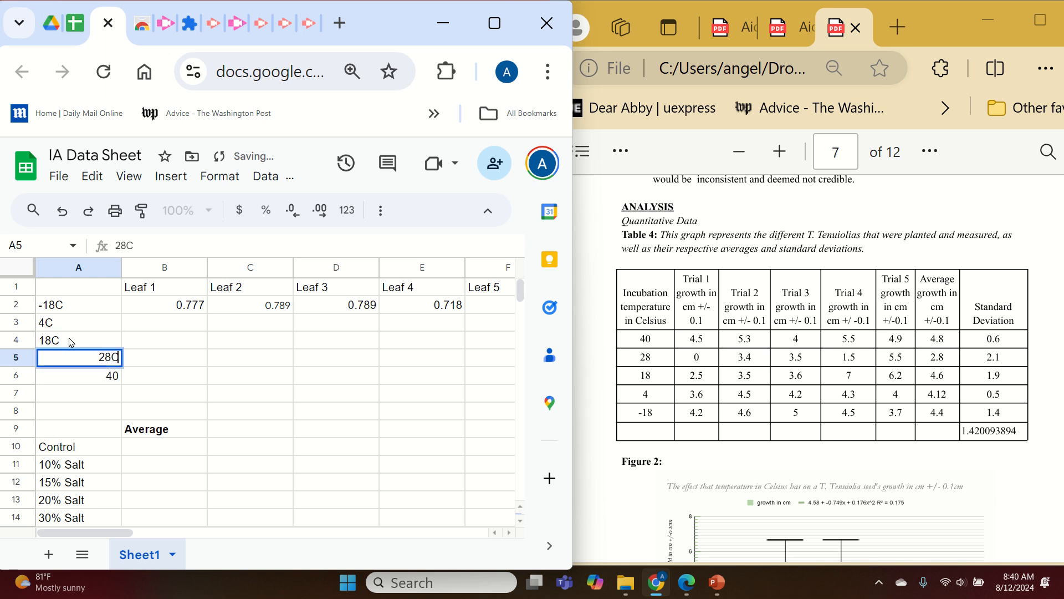
key(Return)
text(40C)
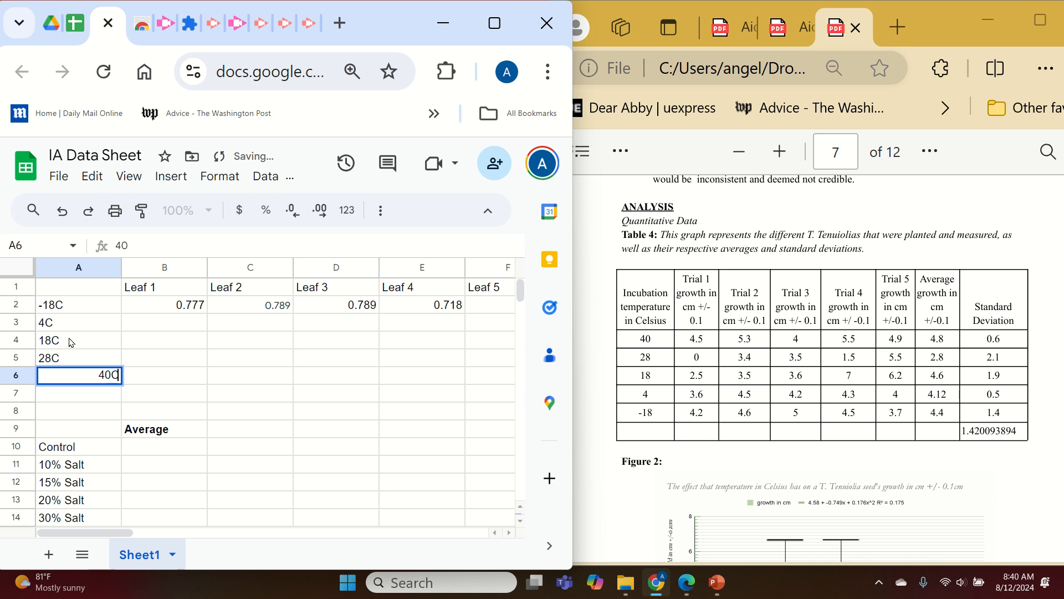
key(Return)
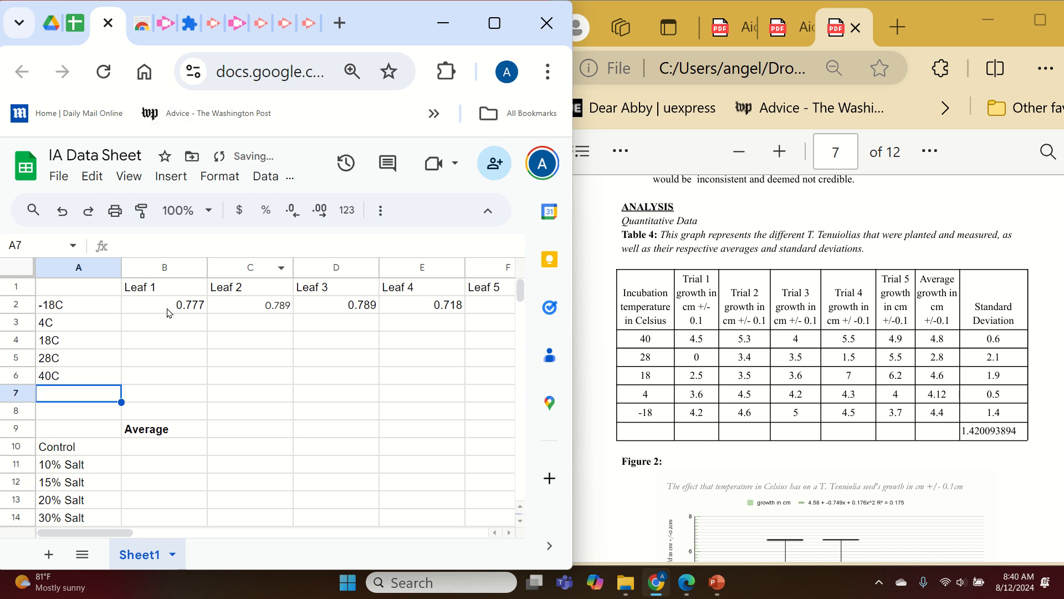
drag(168, 309, 419, 312)
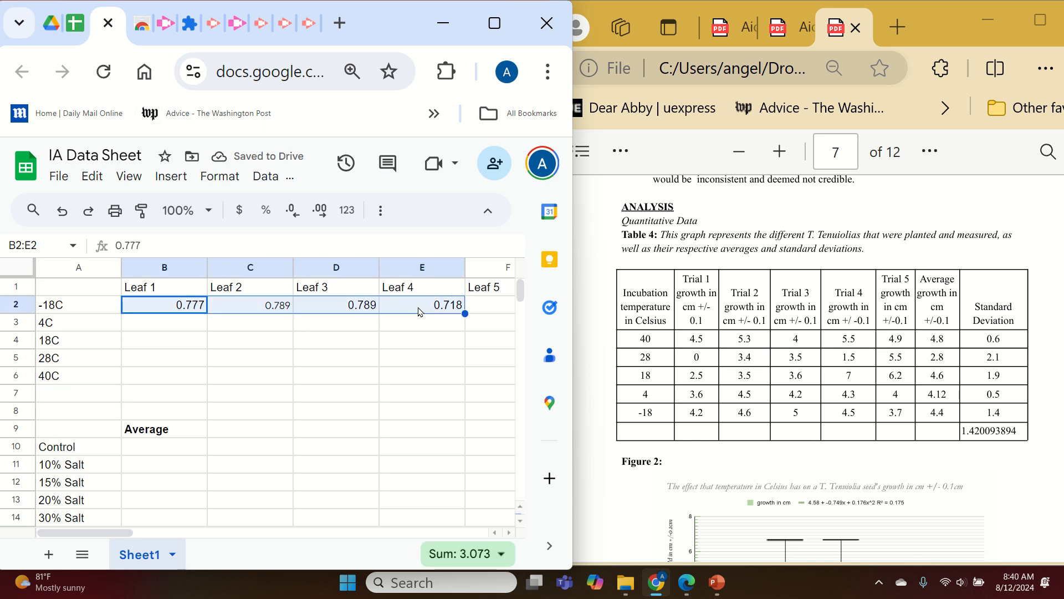
key(Left)
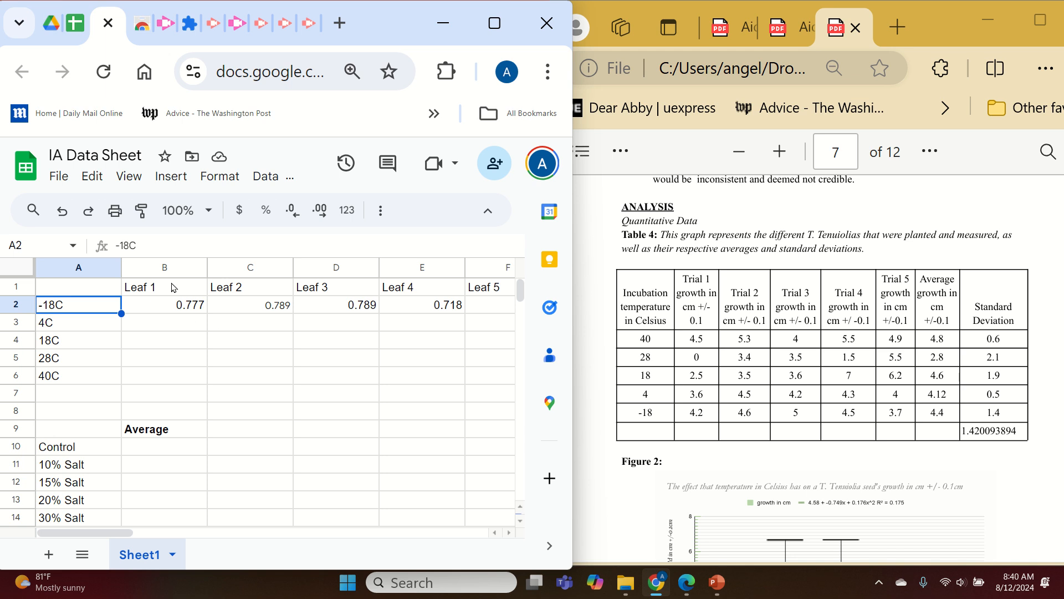
Rename the column headers in B1 to F1 as Plant 1, Plant 2, Plant 3, Plant 3 and Plant 4.
click(174, 288)
text(Plant)
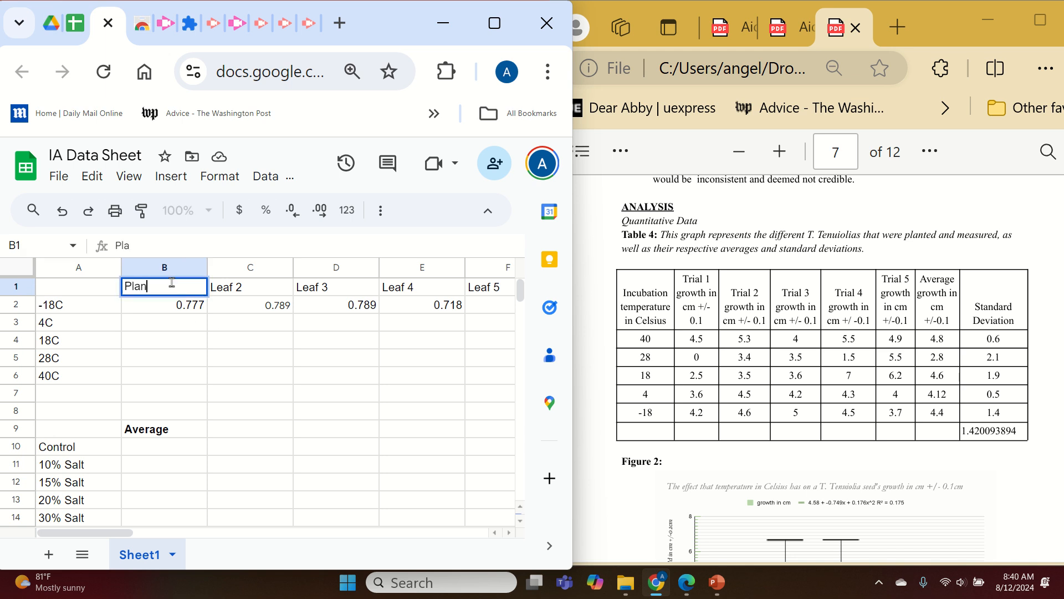
key(Tab)
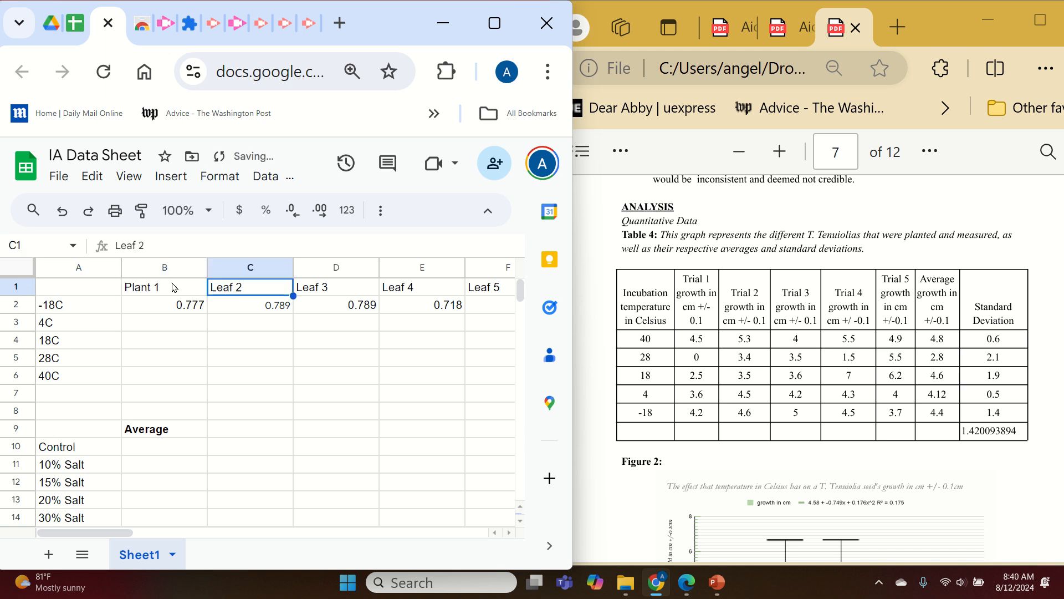
text(Plant 2)
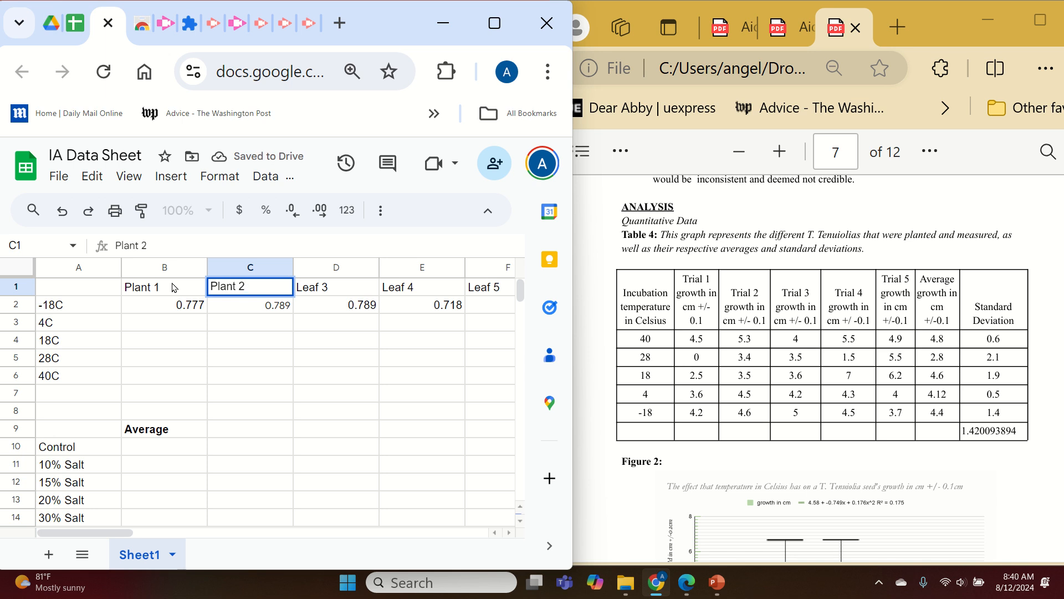
key(Tab)
text(P)
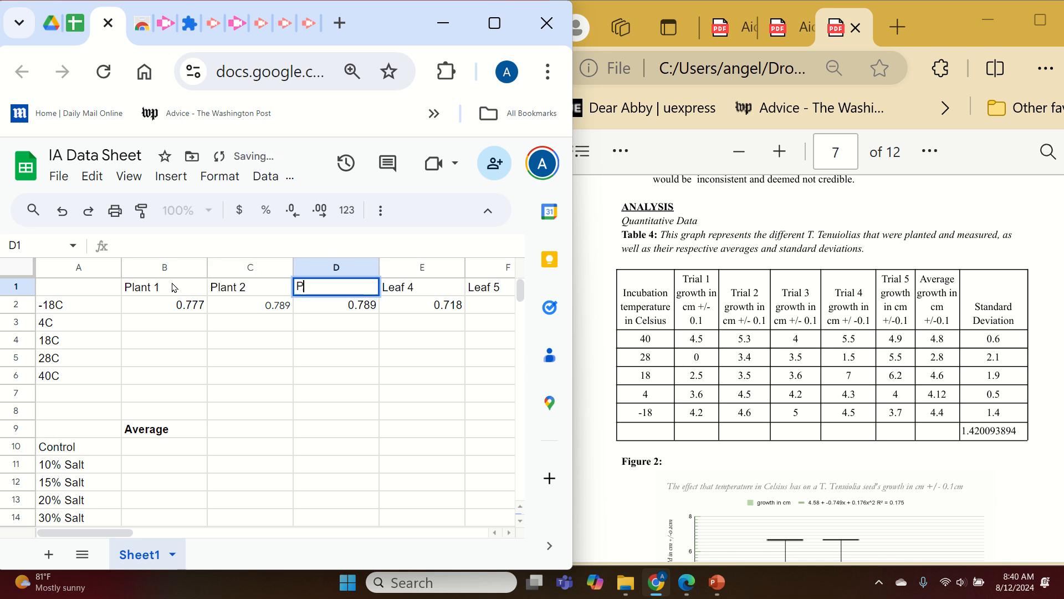
text(lant 3)
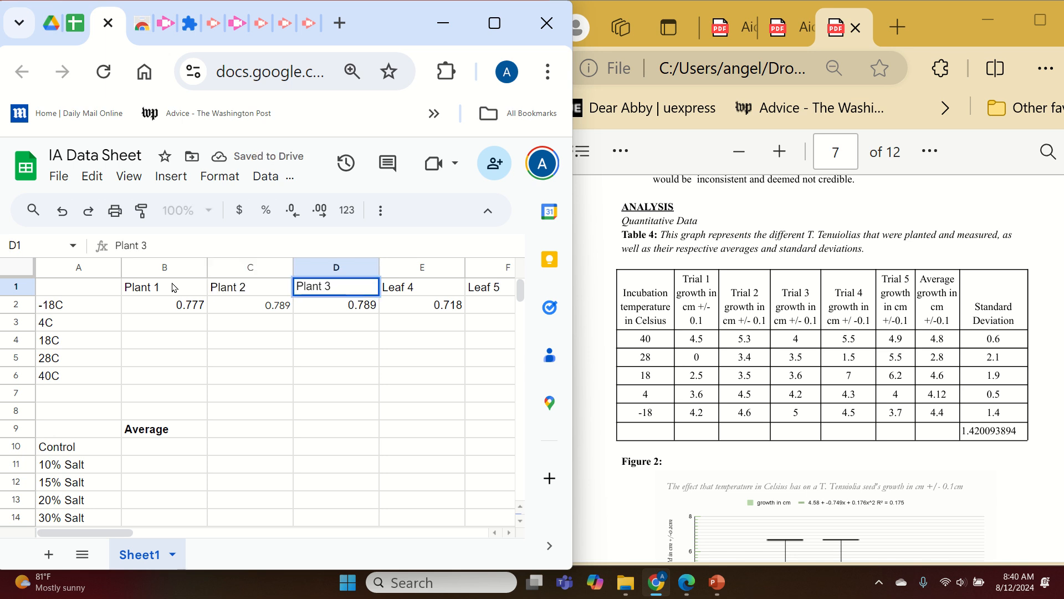
key(Tab)
text(Plant 3)
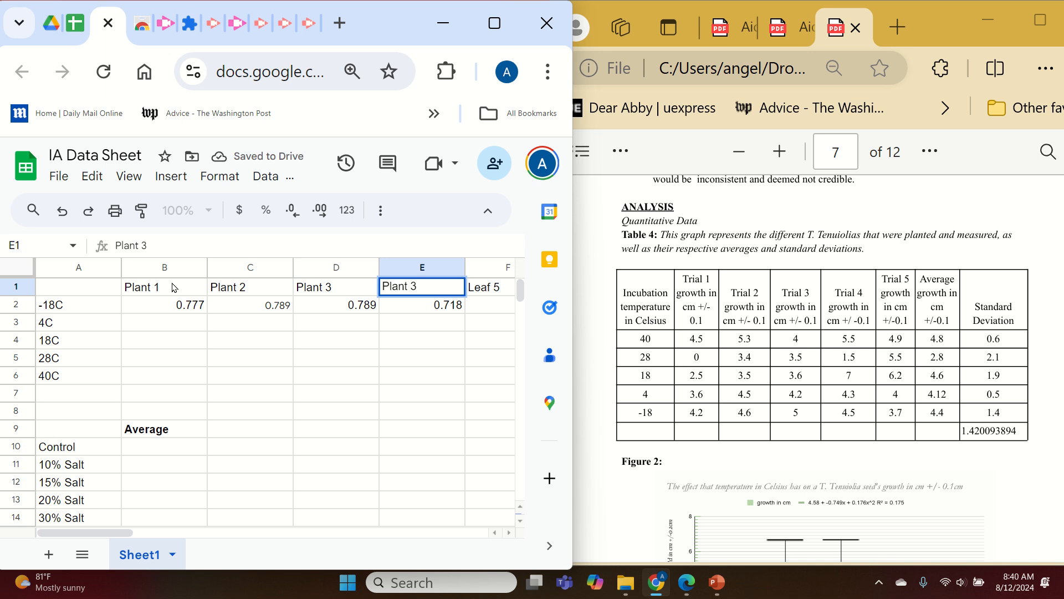
key(Tab)
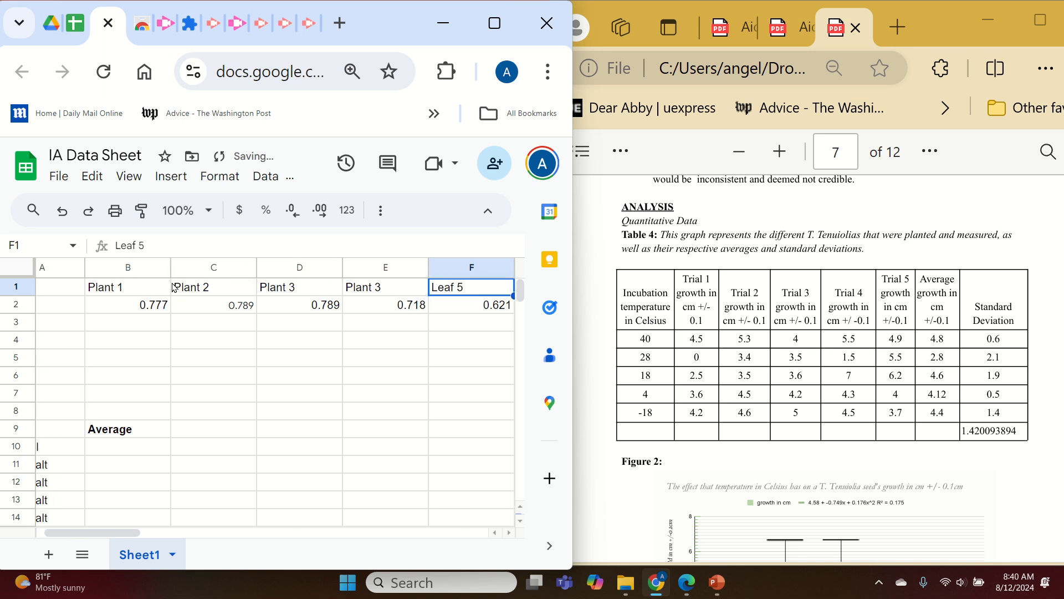
text(Plant 4)
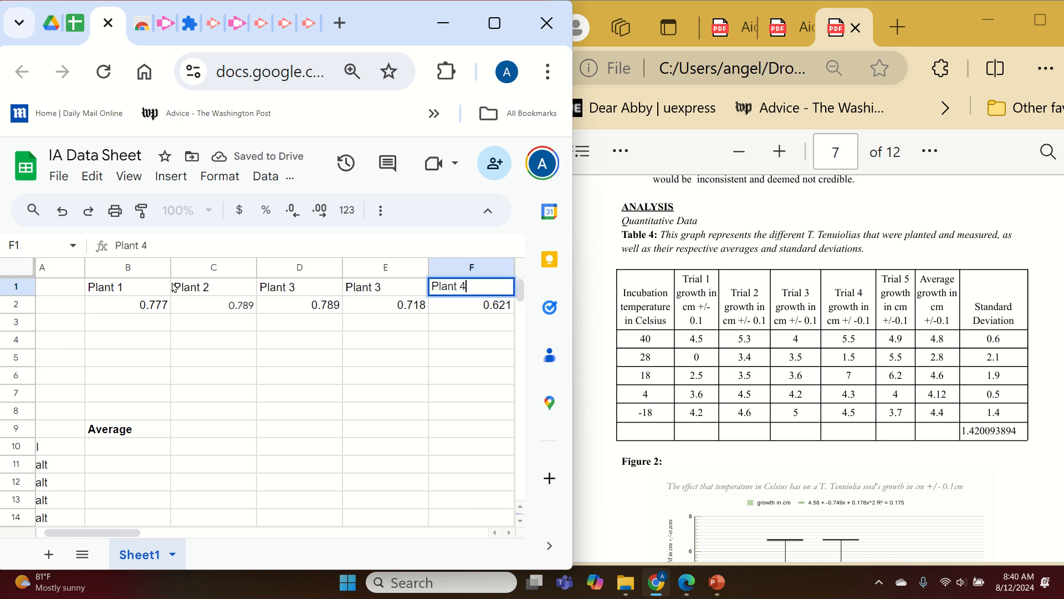
Try to paste the growth values copied from the PDF table into cells B2 to F6, then undo the paste.
click(268, 375)
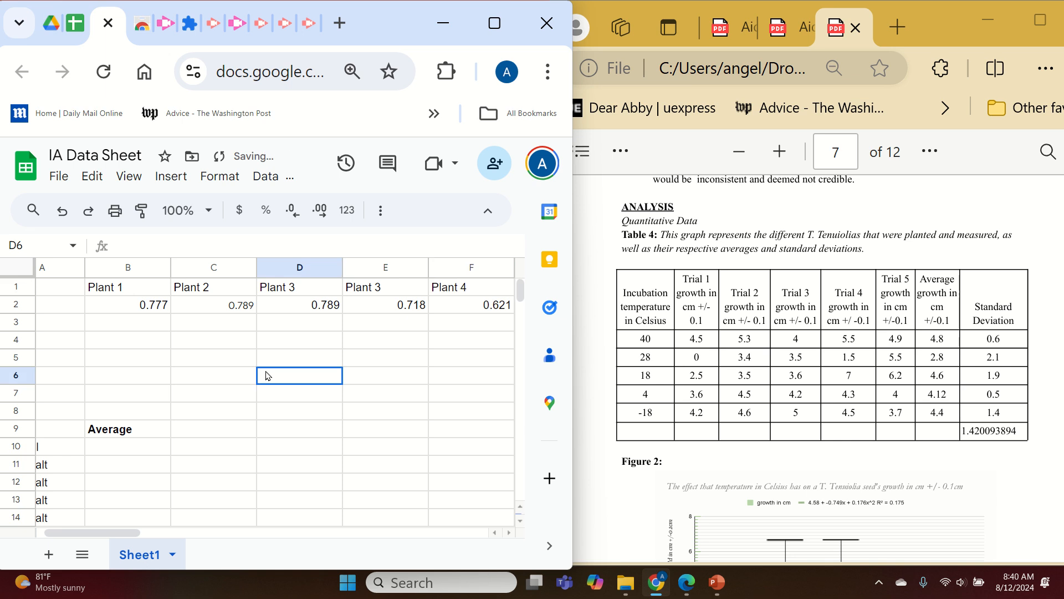
drag(123, 533, 117, 533)
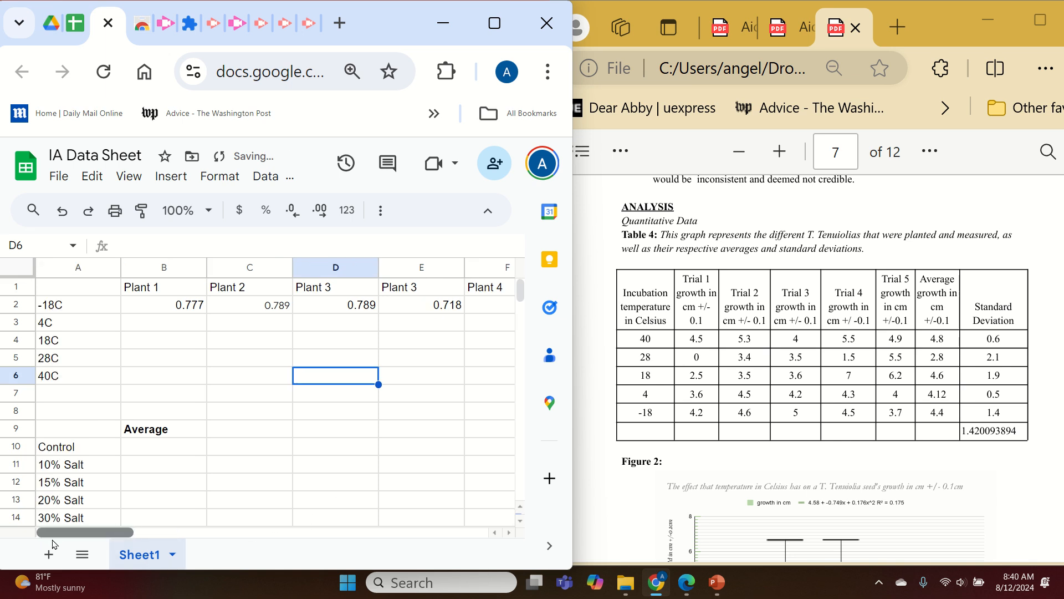
drag(697, 342, 516, 425)
key(ctrl+c)
click(242, 371)
drag(168, 301, 474, 382)
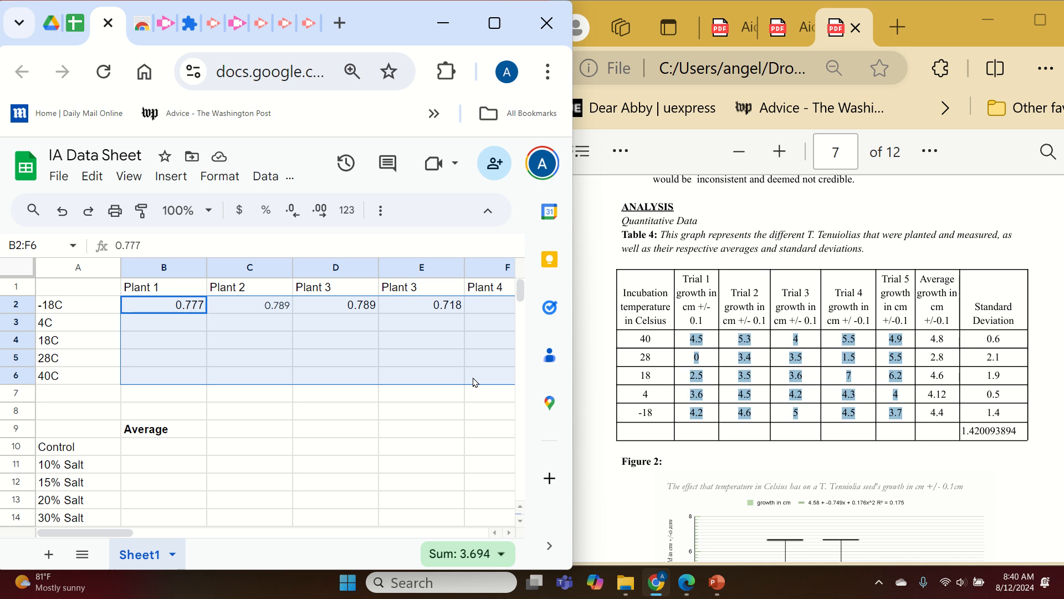
key(ctrl+v)
key(ctrl+z)
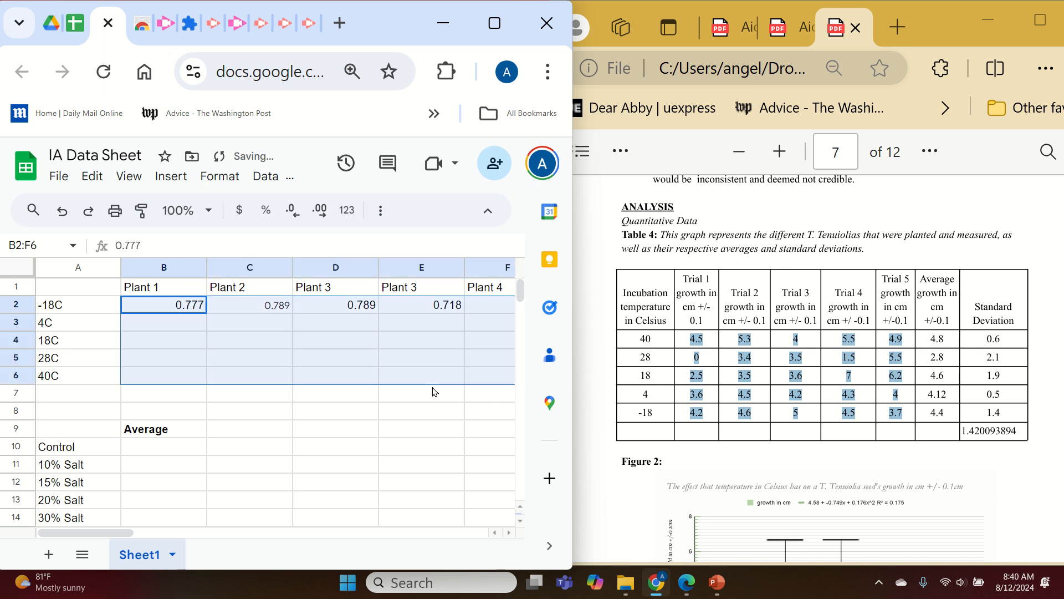
Enter the -18C growth values 4.2, 4.6, 5, 4.5 and 3.7 in cells B2 to F2.
click(197, 311)
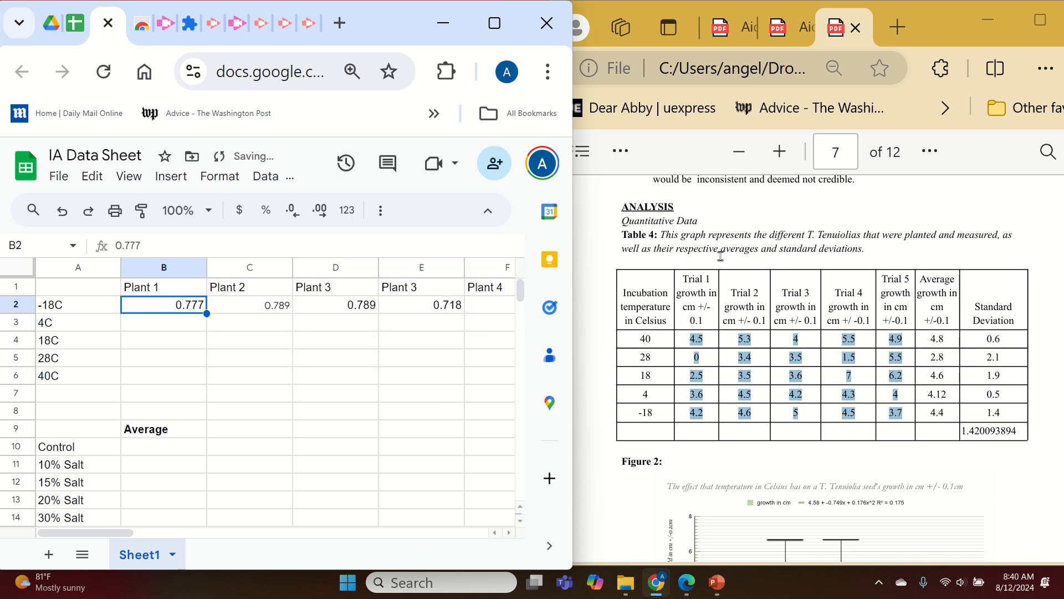
click(414, 383)
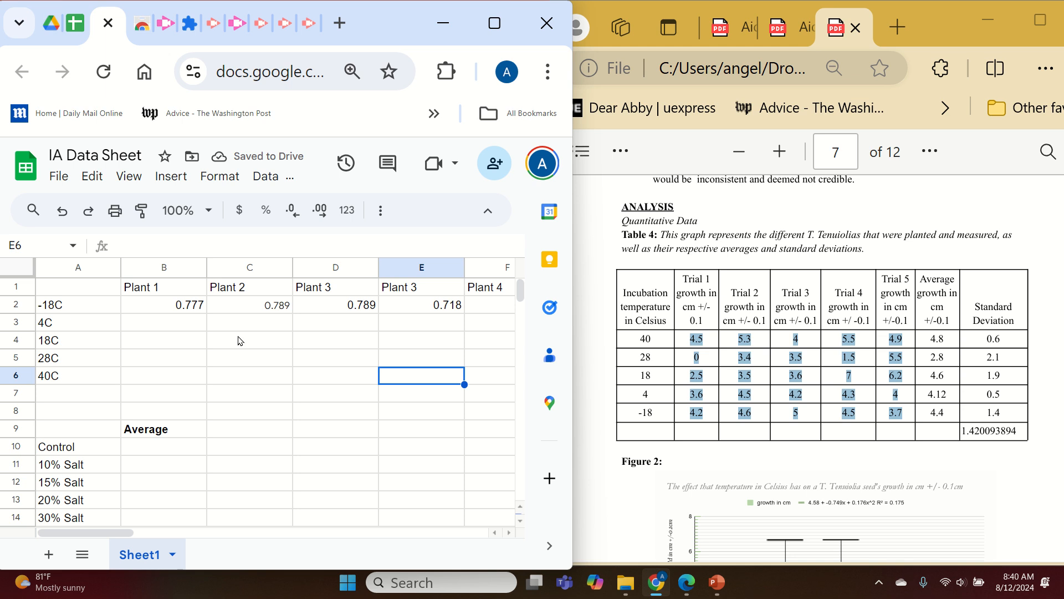
click(185, 309)
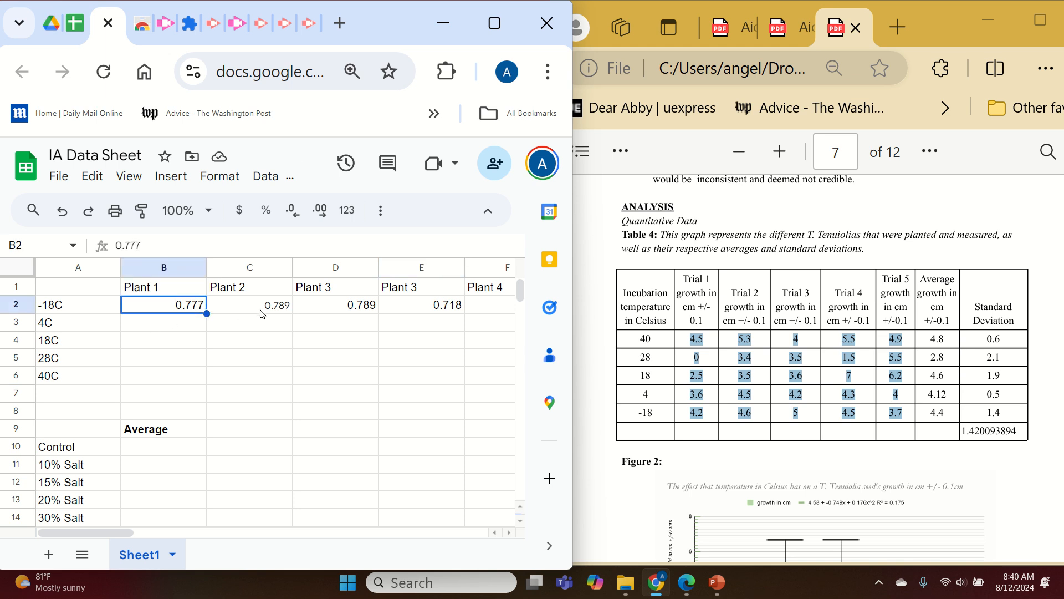
text(4.2)
click(262, 314)
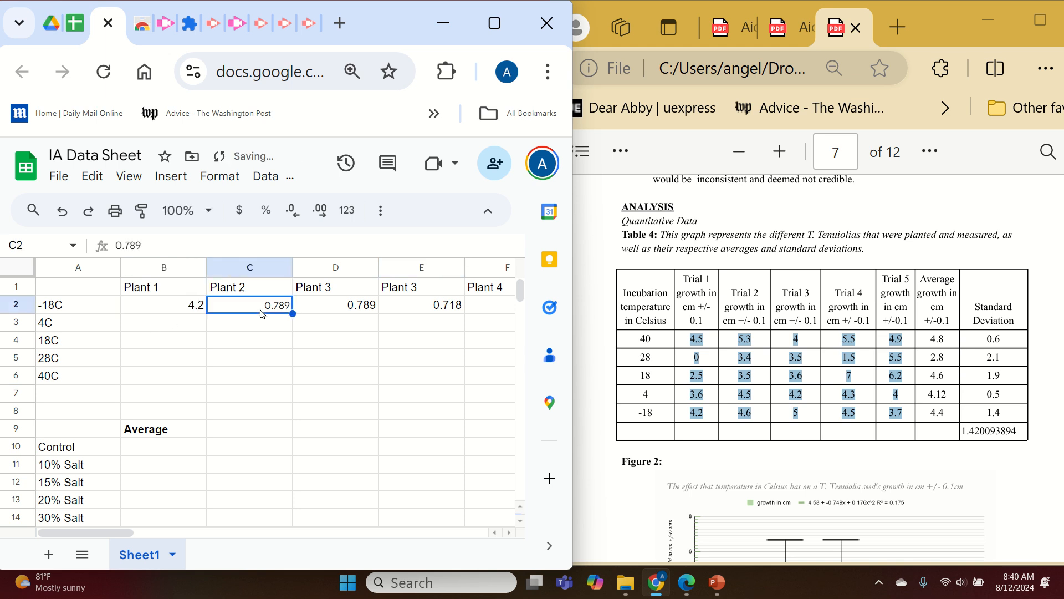
text(4.6)
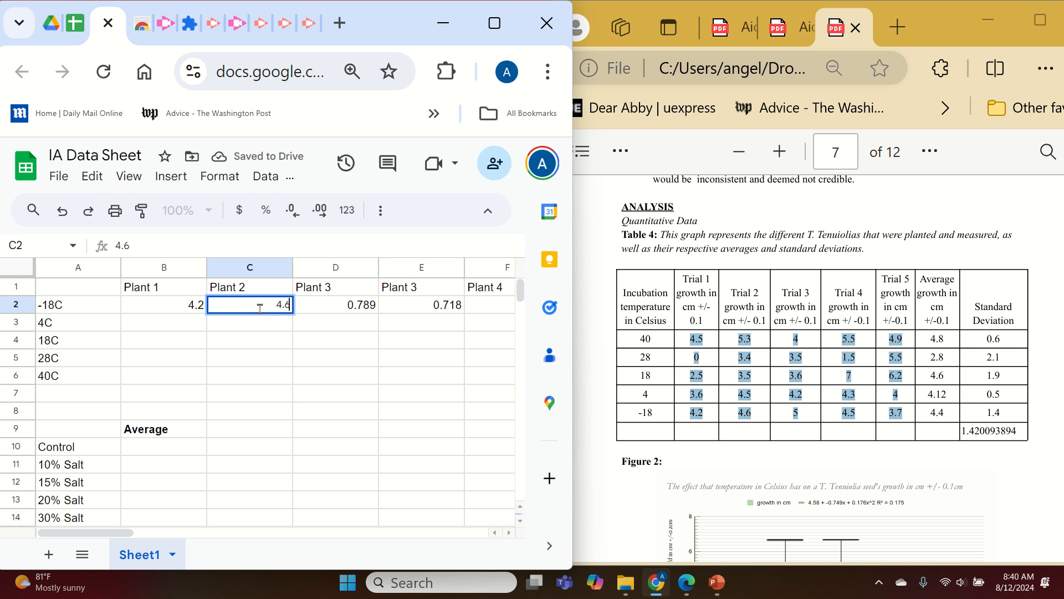
key(Tab)
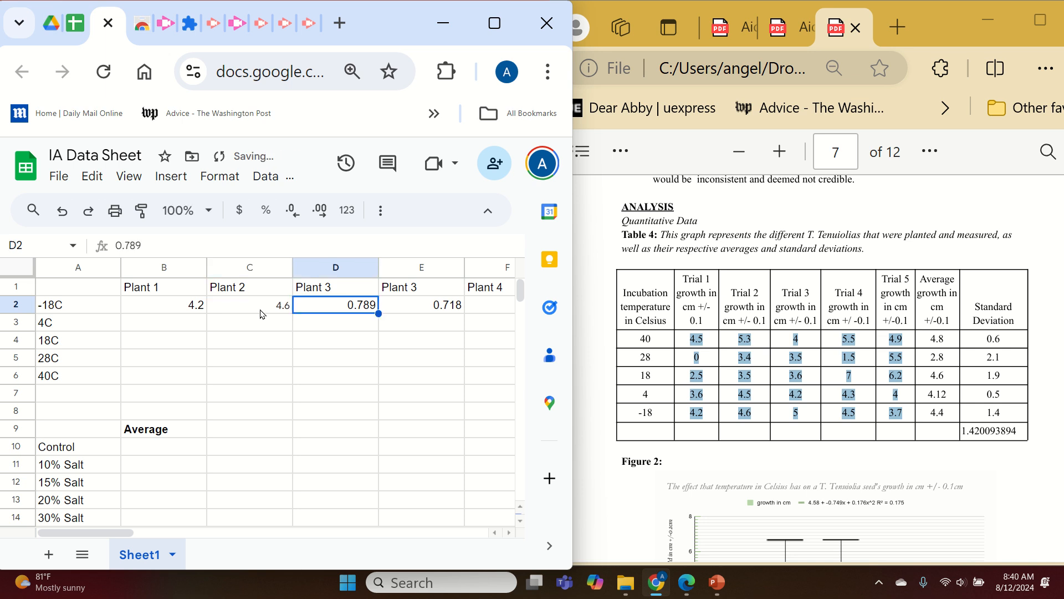
text(5)
key(Tab)
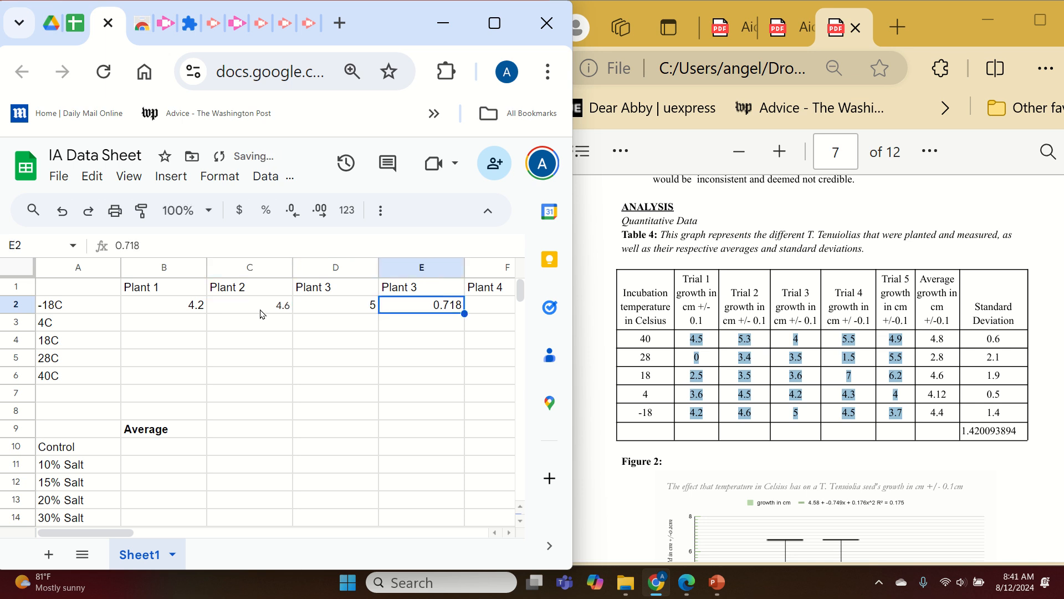
text(4.5)
drag(697, 412, 703, 411)
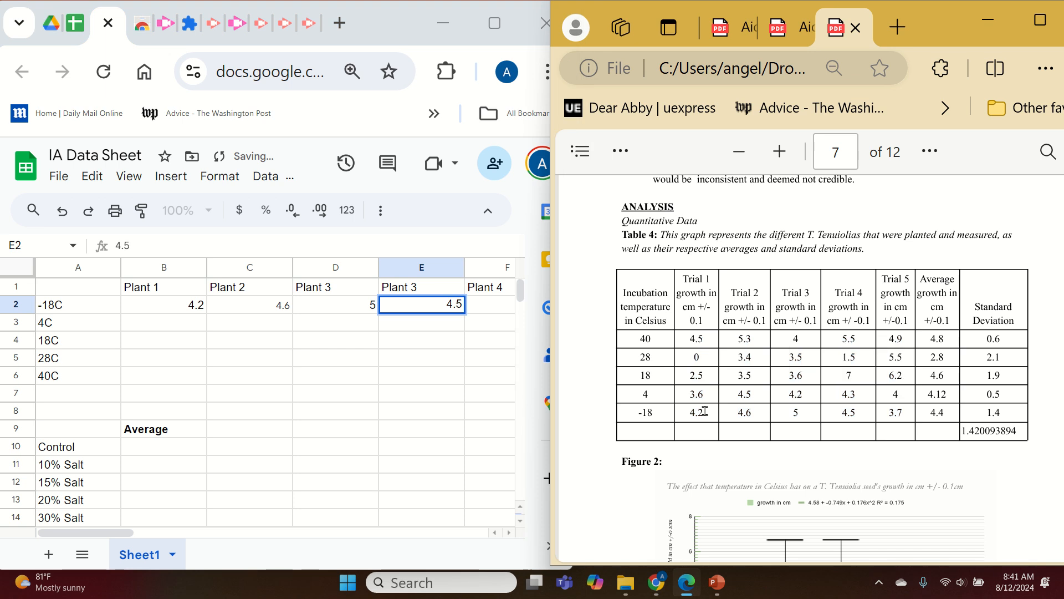
click(495, 314)
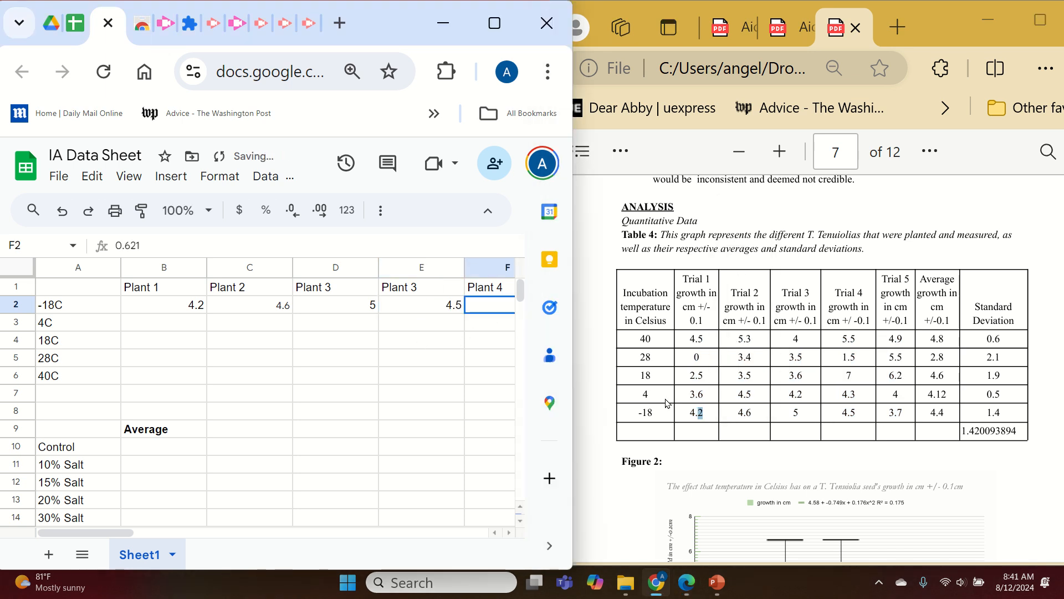
text(3.7)
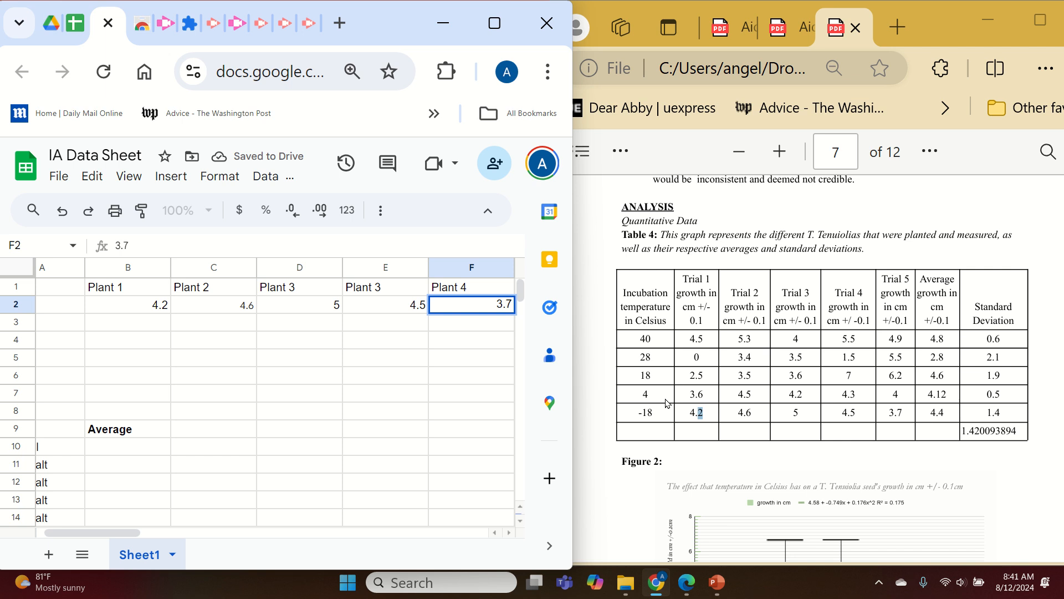
key(Tab)
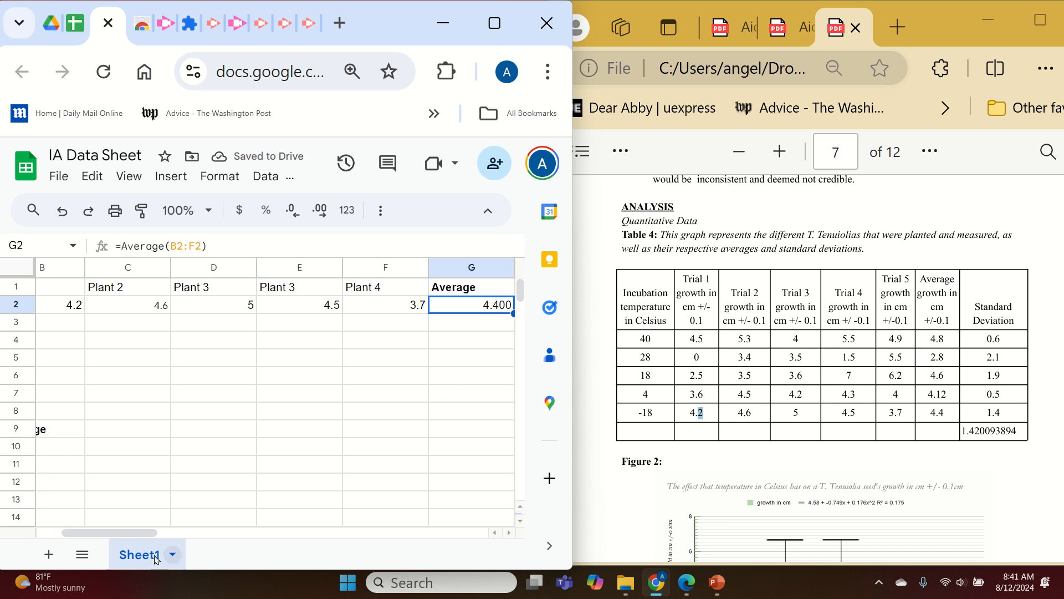
Enter the 4C growth values 3.6, 4.5, 4.2, 4.3 and 4 in cells B3 to F3.
drag(111, 532, 86, 532)
click(188, 327)
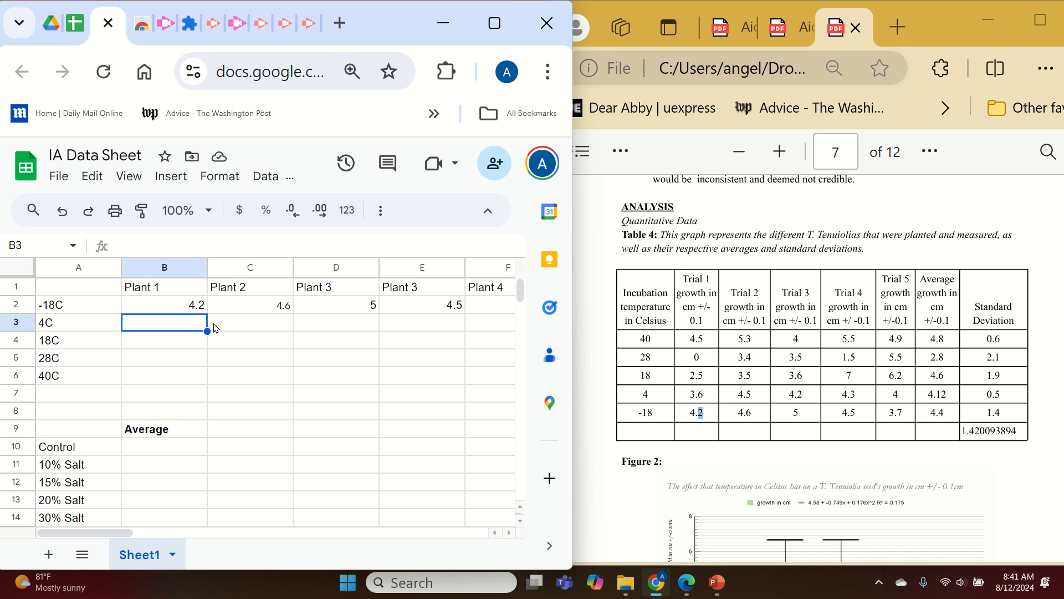
text(3.6)
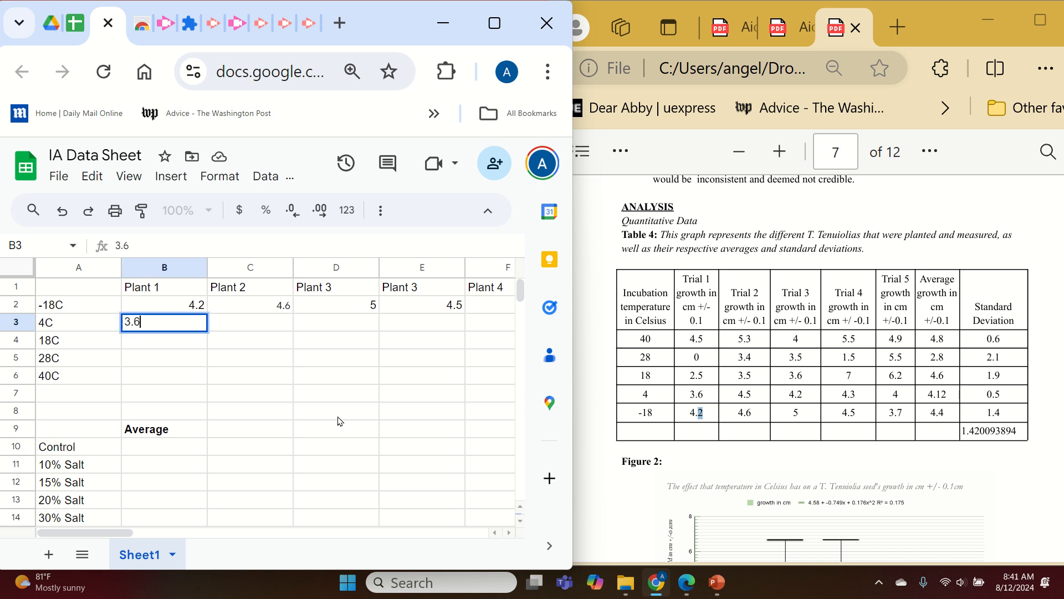
key(Tab)
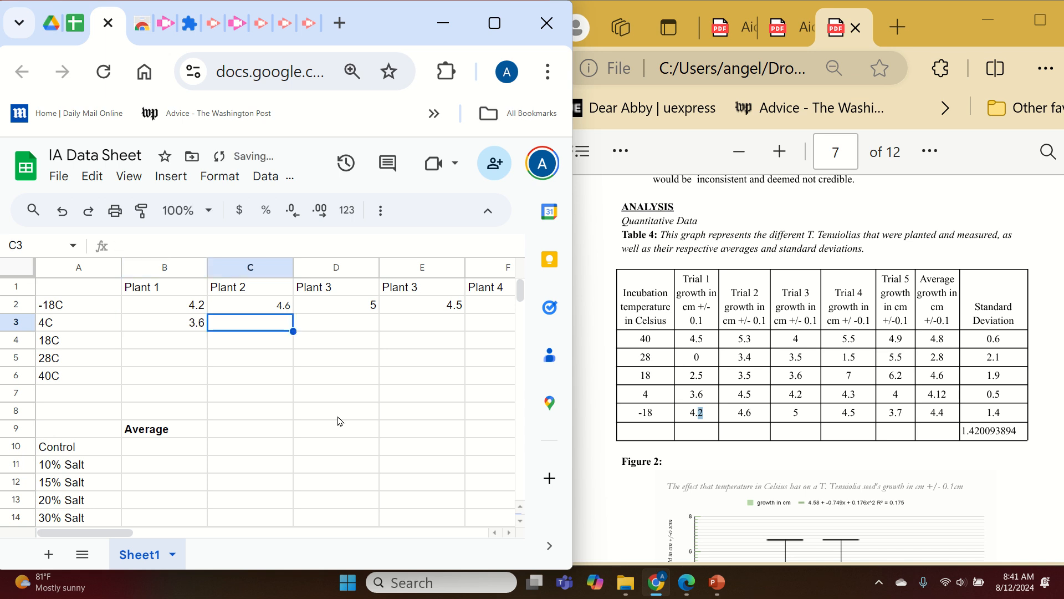
double_click(744, 394)
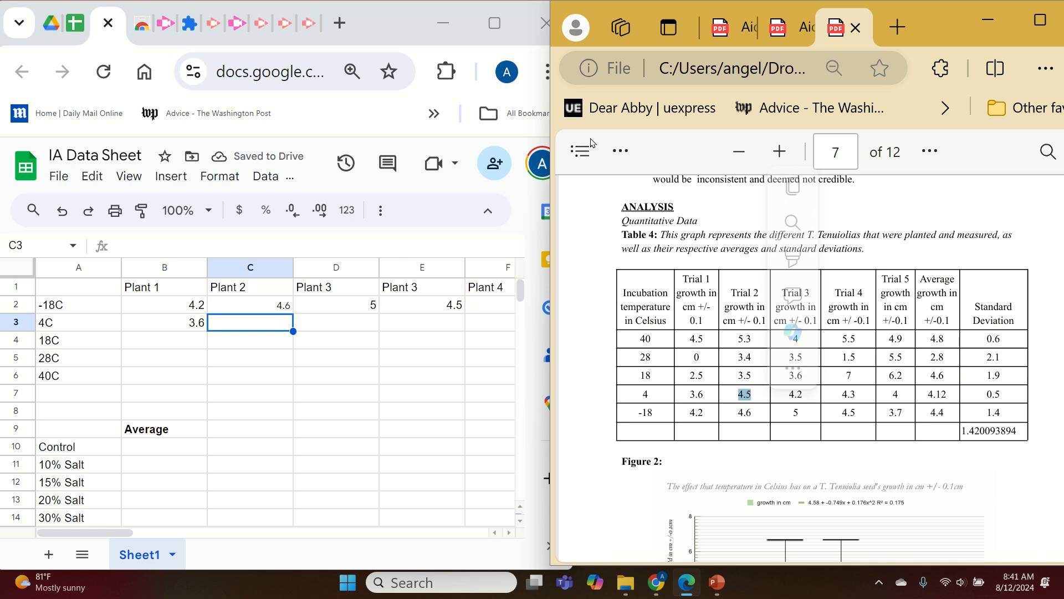
click(246, 322)
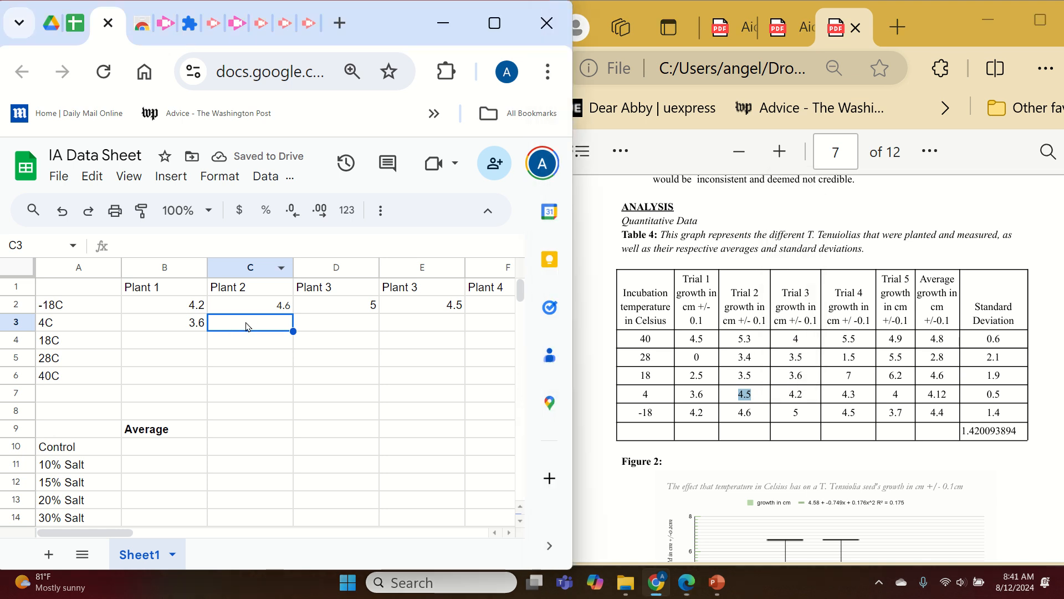
text(4.5)
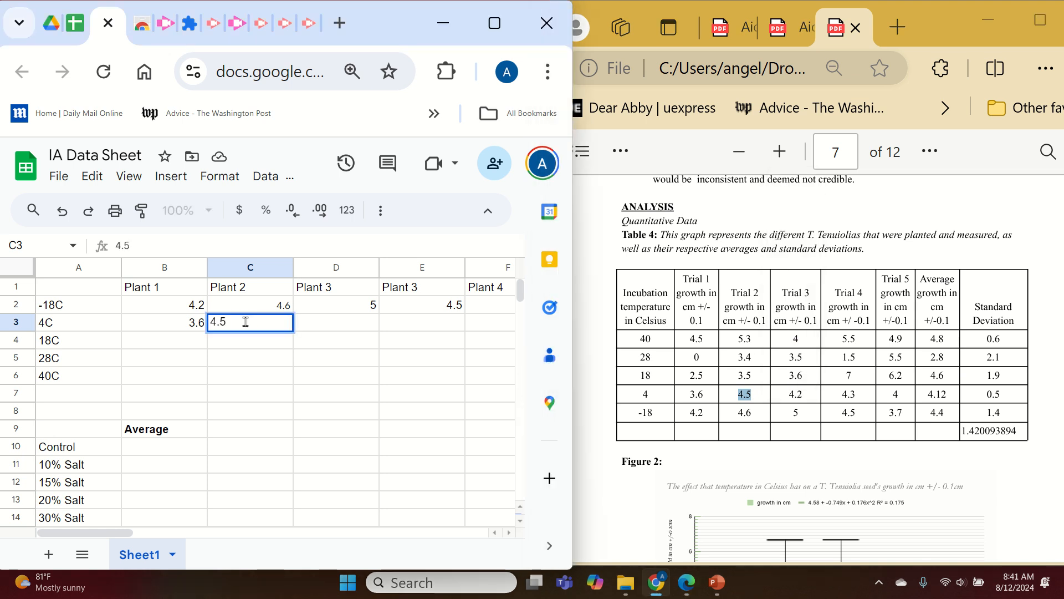
key(Tab)
text(4.2)
key(Tab)
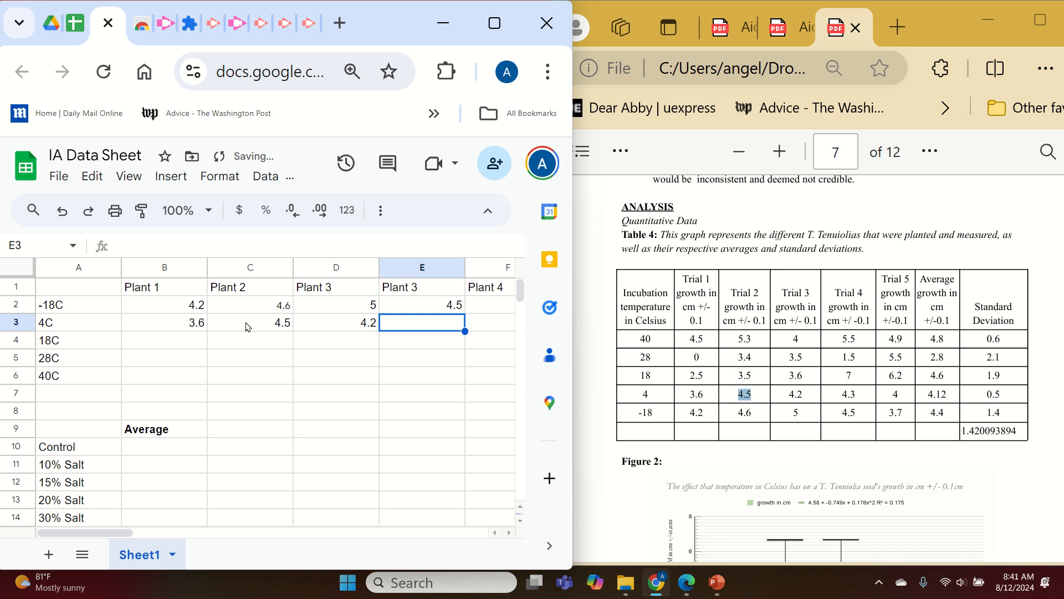
text(4.3)
key(Tab)
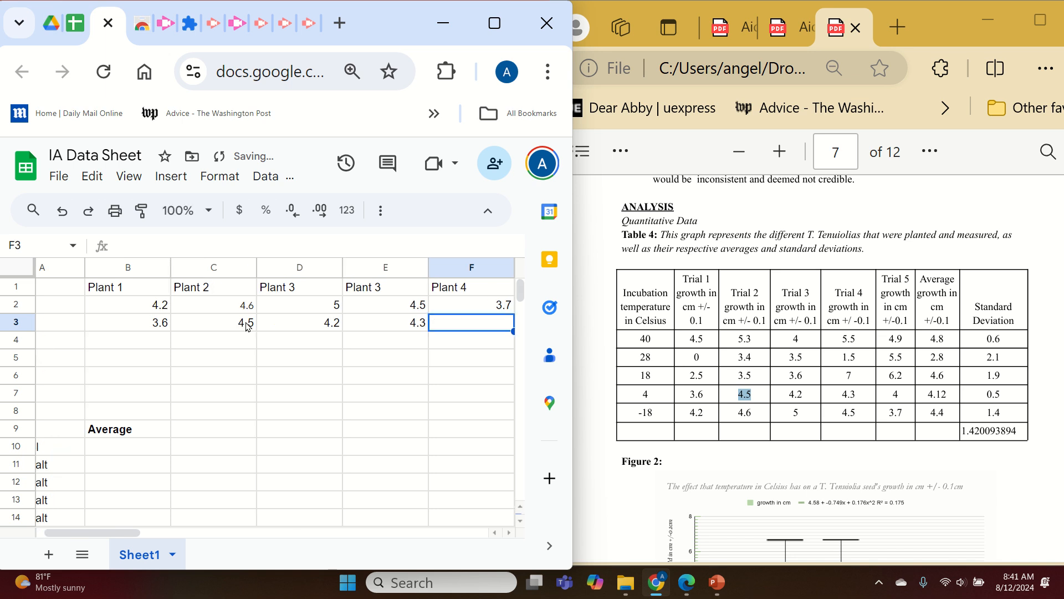
text(4)
key(Tab)
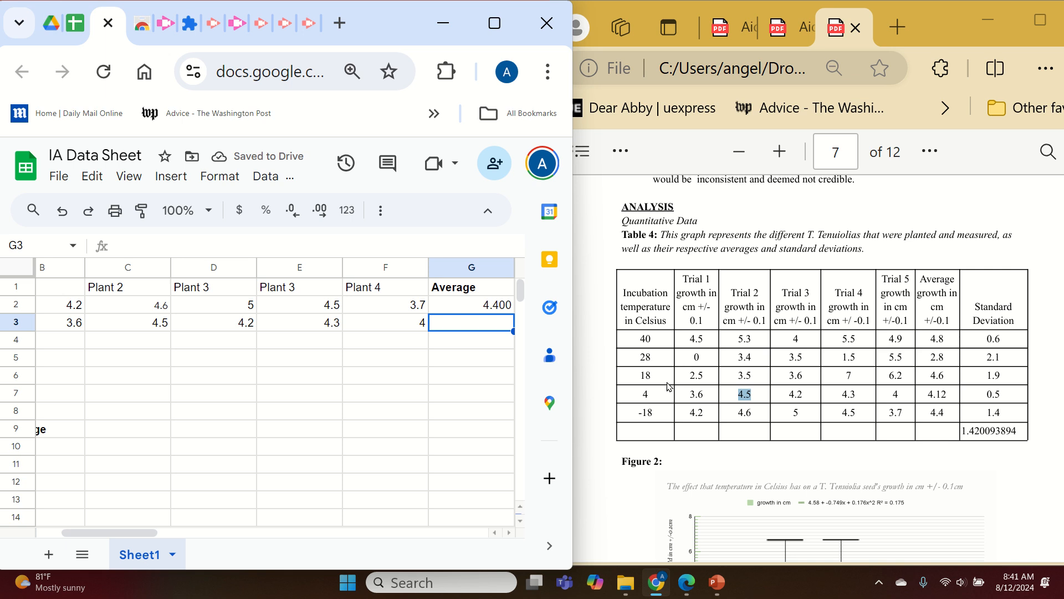
Enter the 18C growth values 2.5, 3.5, 3.6, 7 and 6.2 in cells B4 to F4.
drag(133, 532, 83, 540)
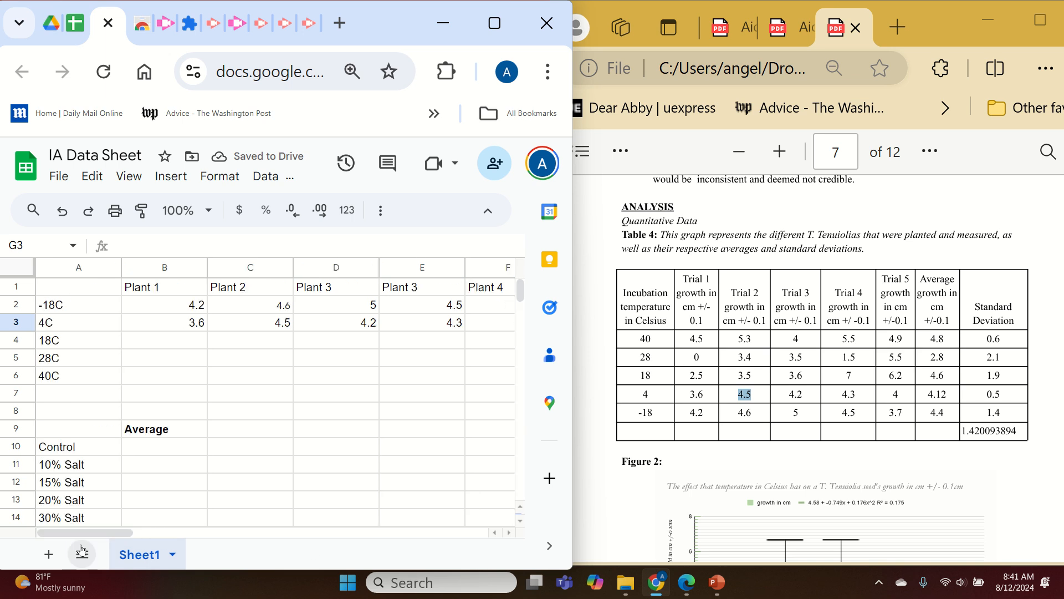
click(163, 353)
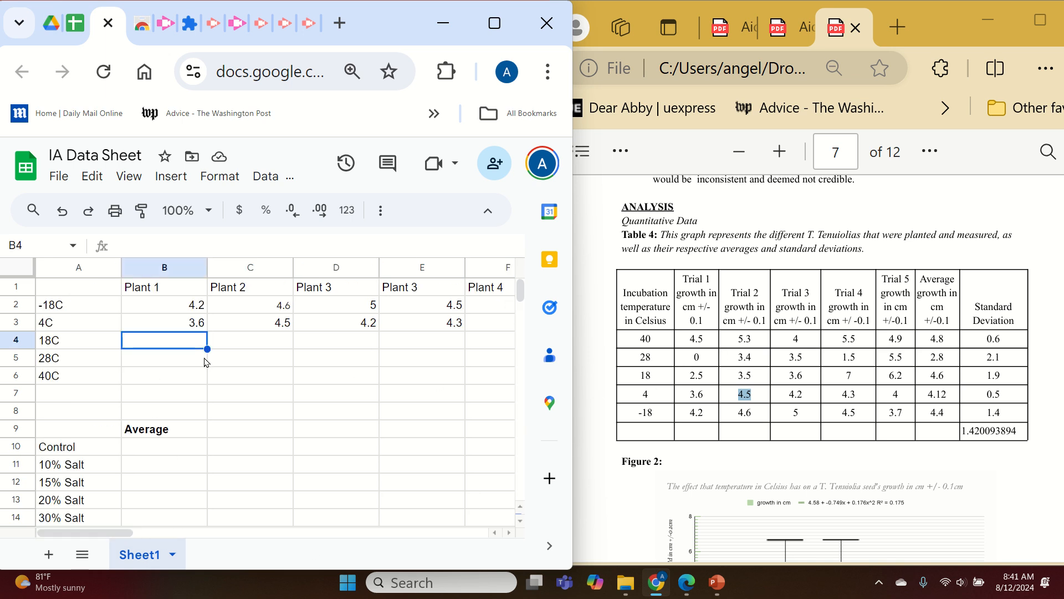
text(2)
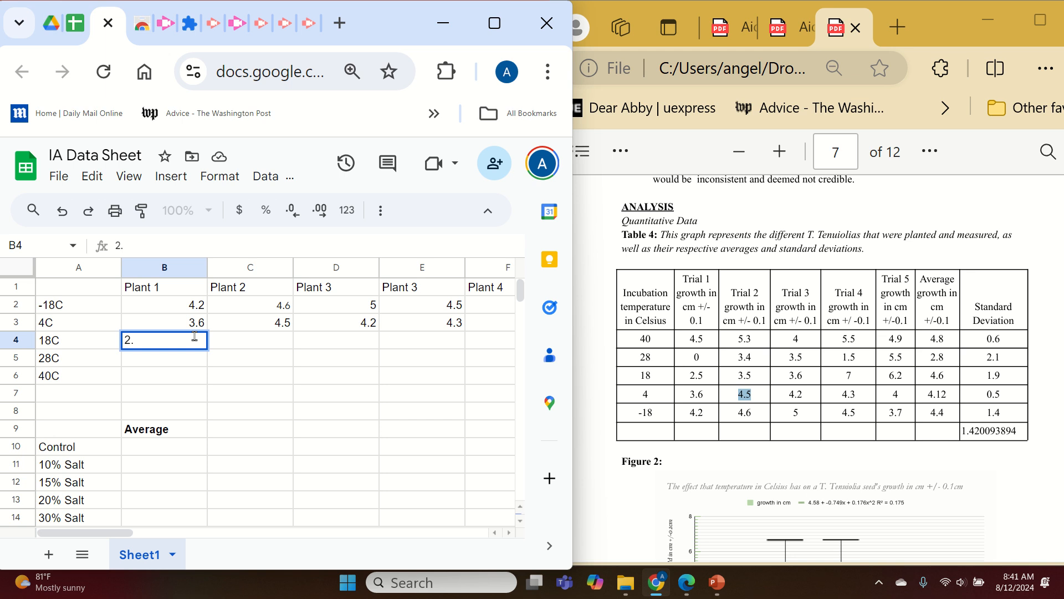
text(.5)
key(Tab)
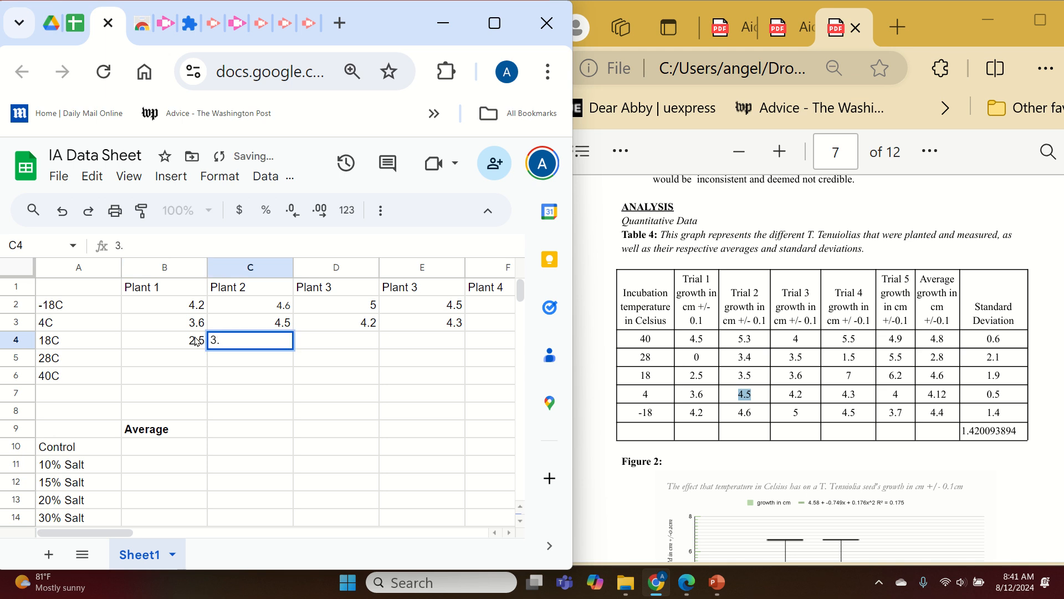
key(Tab)
text(3.6)
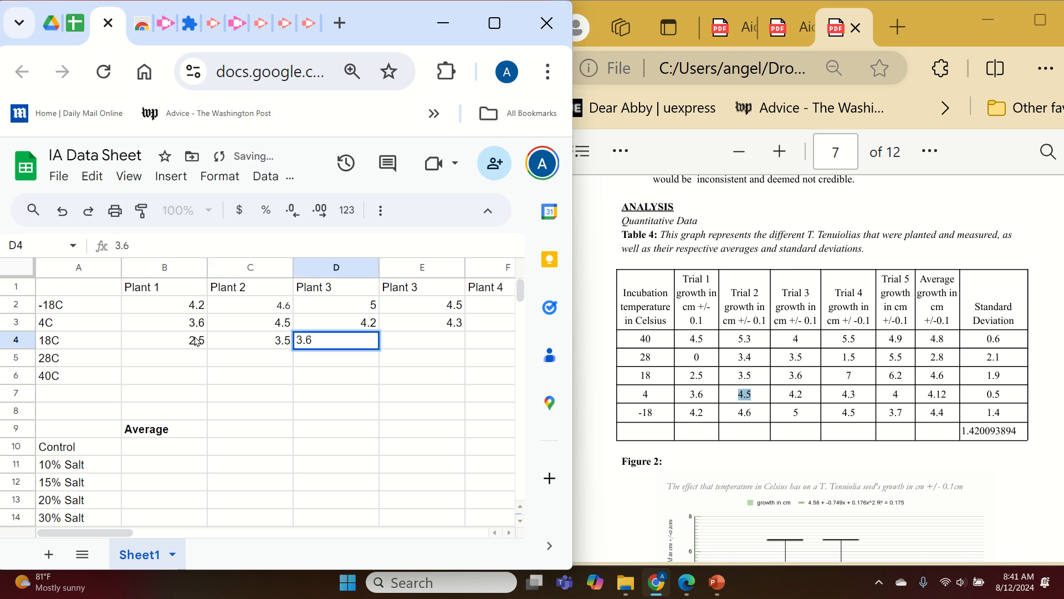
key(Tab)
text(7.)
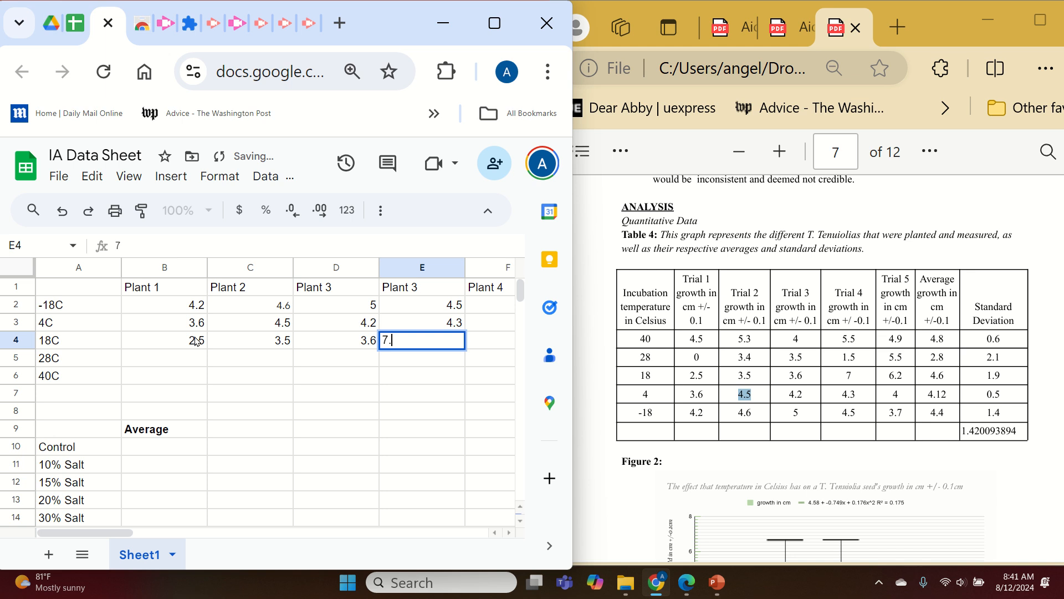
key(Tab)
text(6.2)
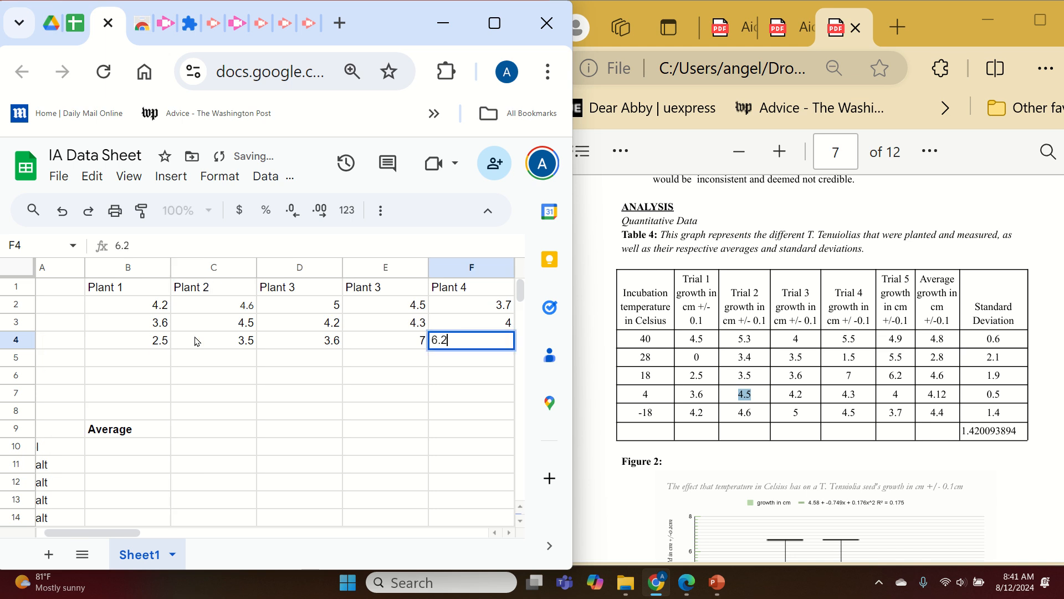
key(Tab)
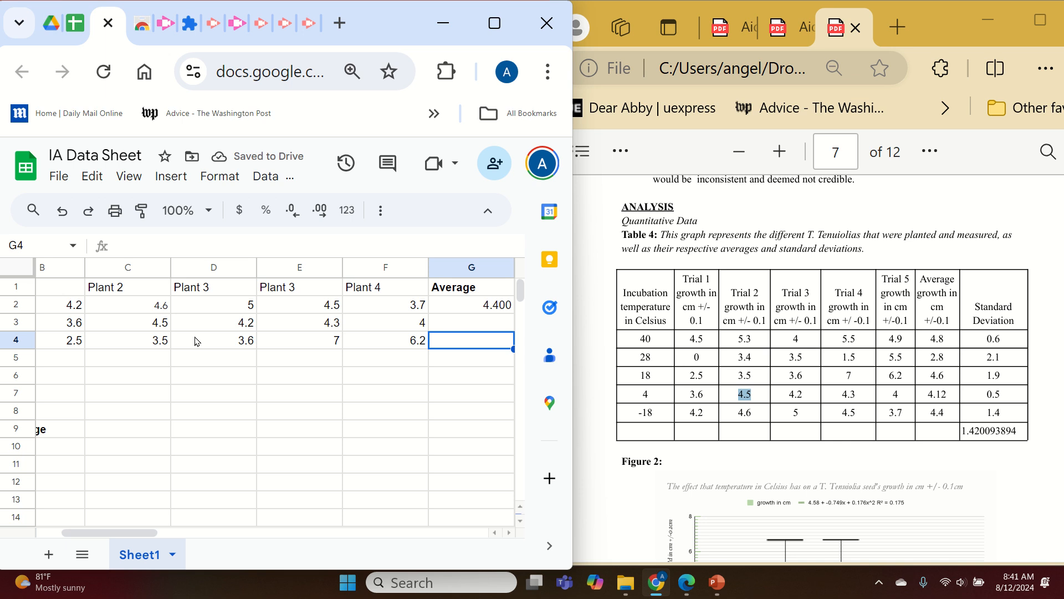
Enter the 28C growth values 0, 3.4, 3.5, 1.5 and 5.5 in cells B5 to F5.
drag(150, 533, 125, 533)
click(178, 366)
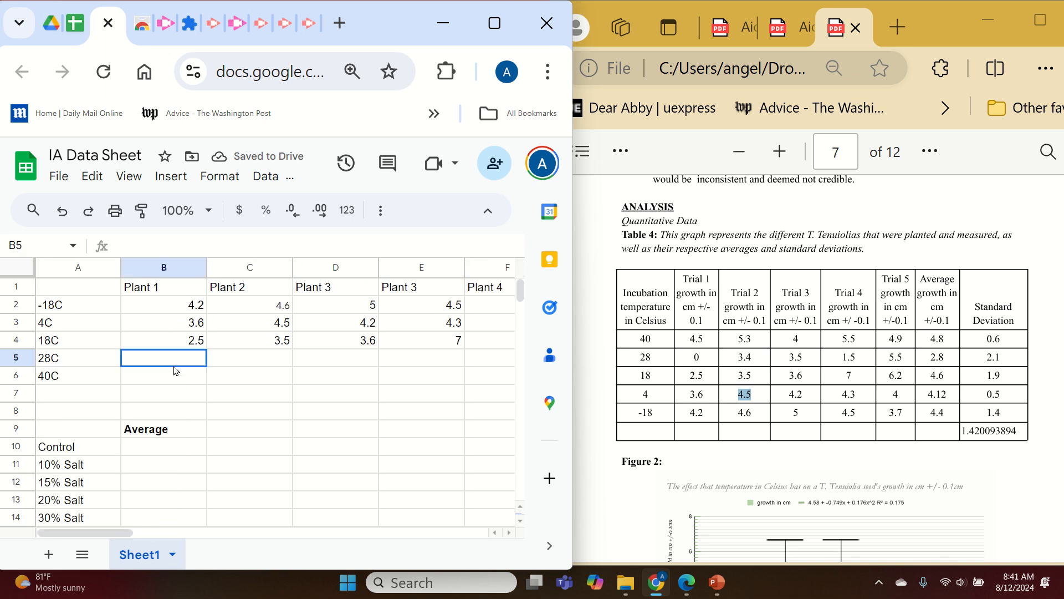
text(0)
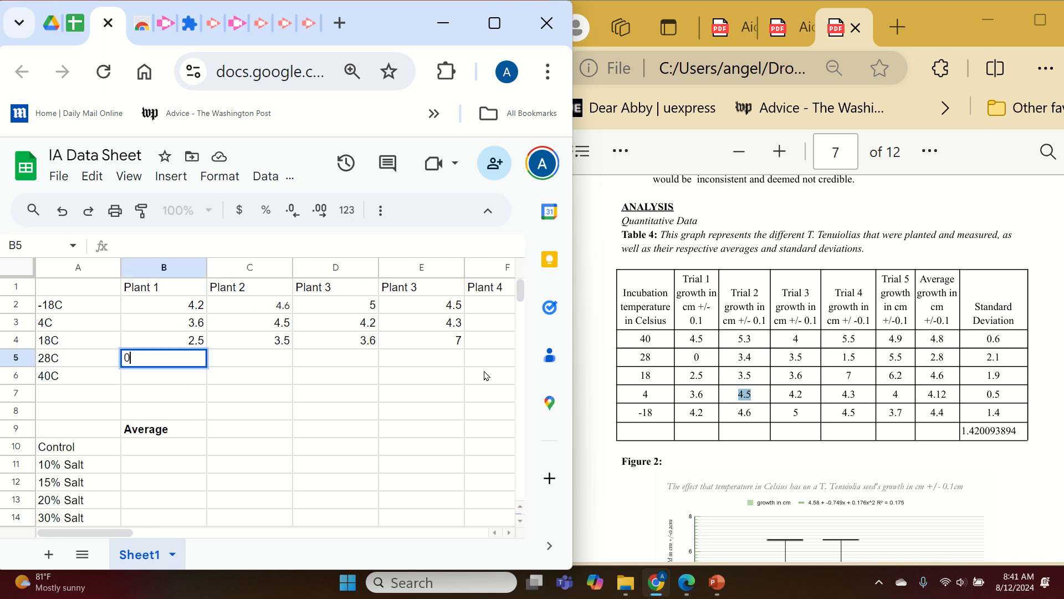
key(Tab)
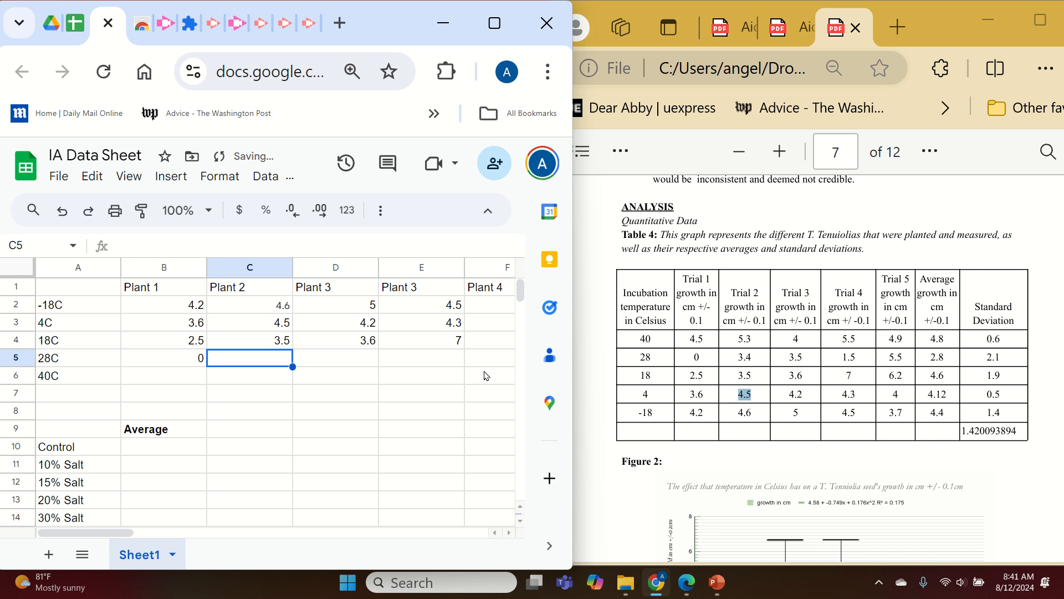
text(3.4)
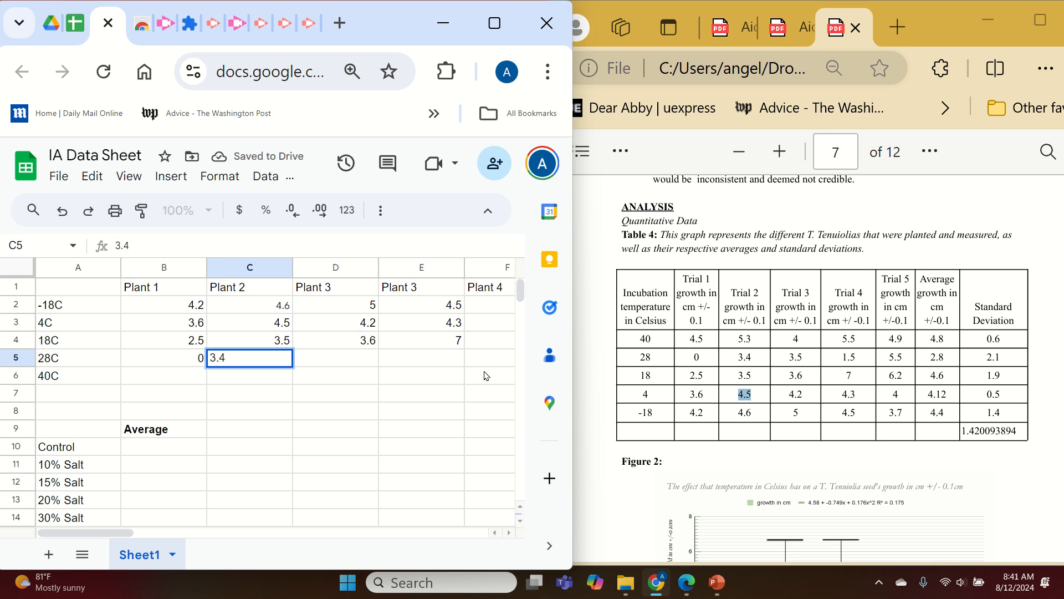
key(Tab)
text(3.5)
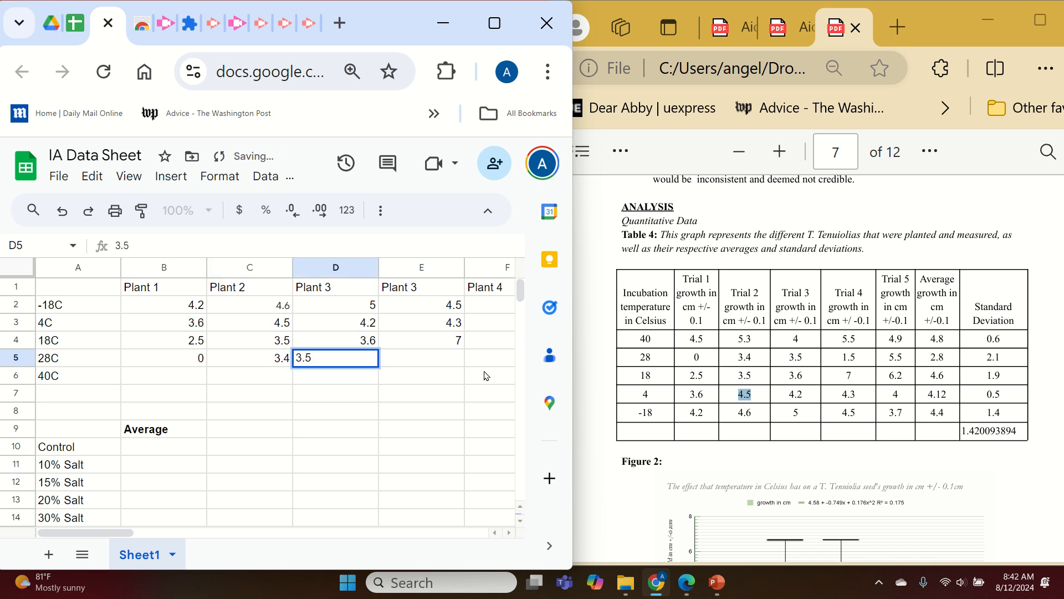
text(0)
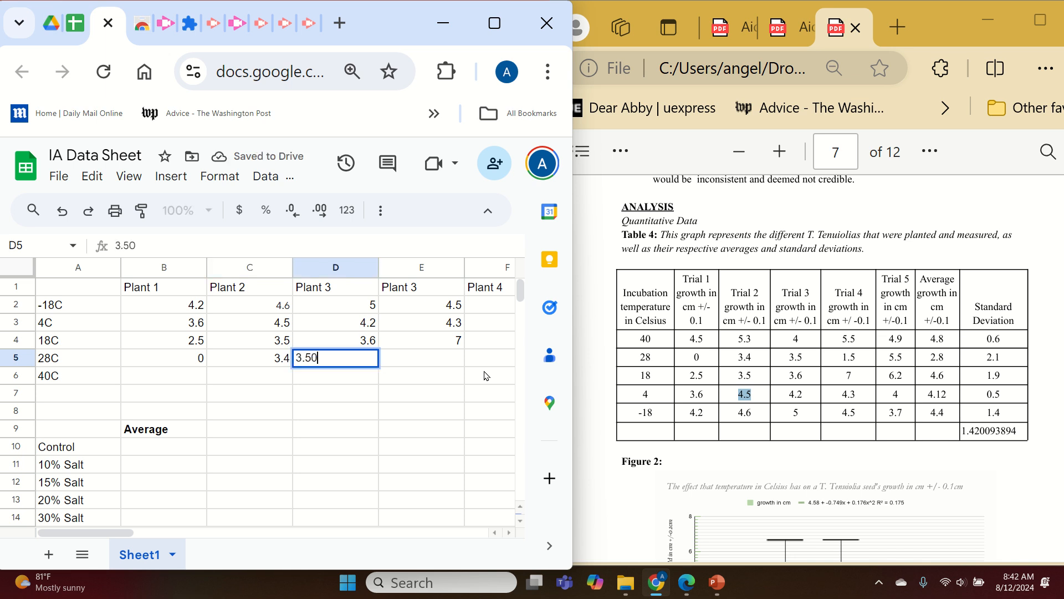
click(839, 357)
click(443, 362)
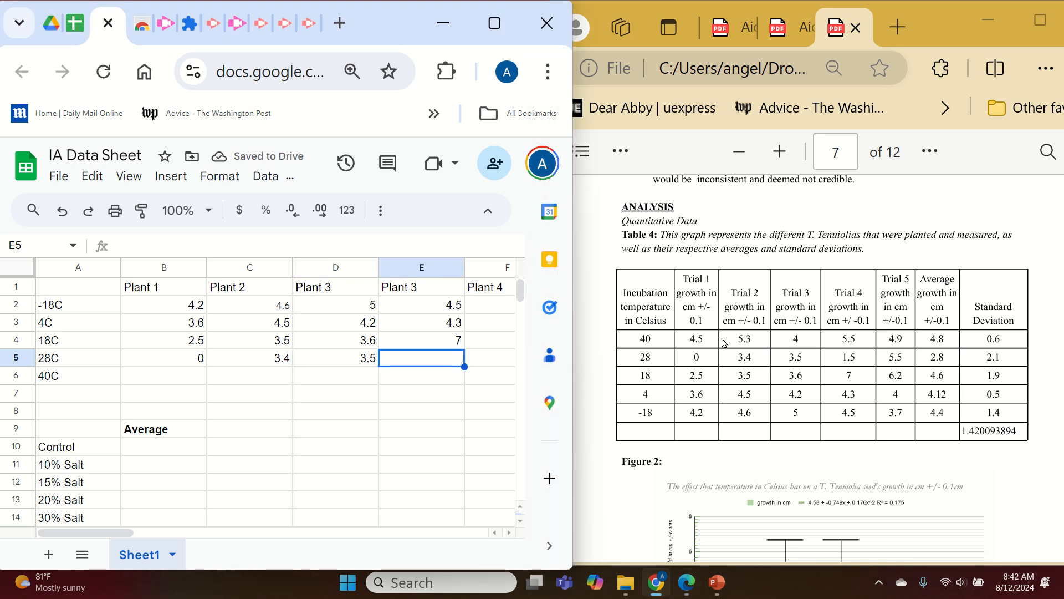
text(1.5)
key(Tab)
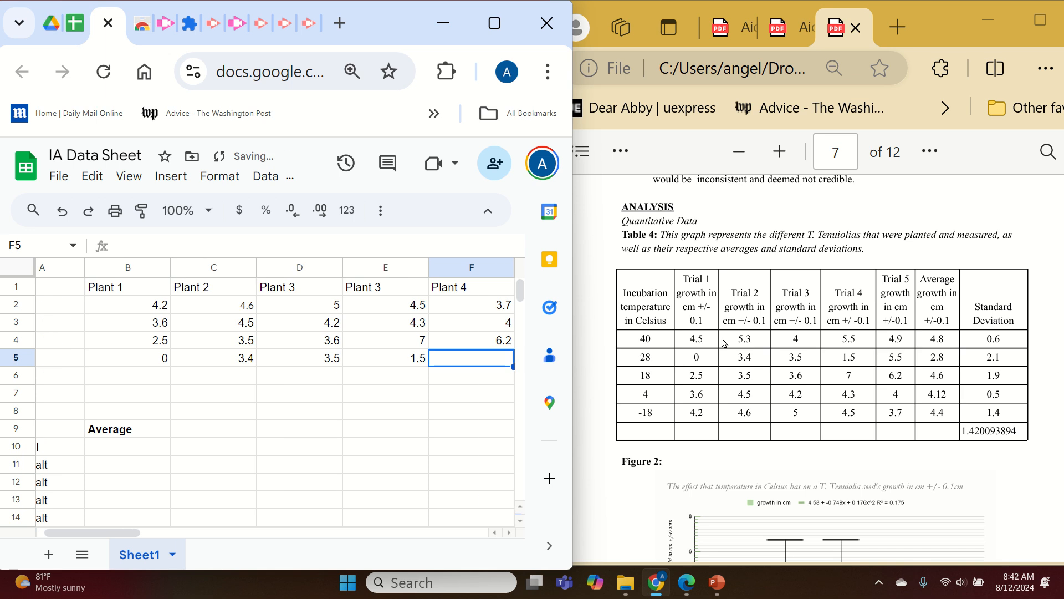
text(5.5)
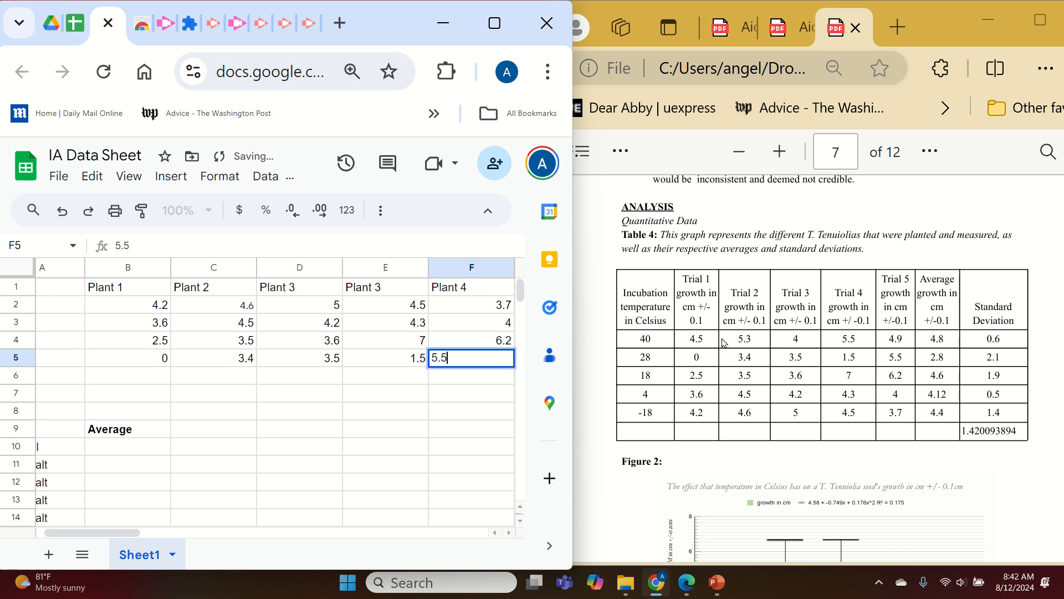
key(Left)
key(Left)
key(Left)
key(Left)
key(Left)
key(Down)
key(Right)
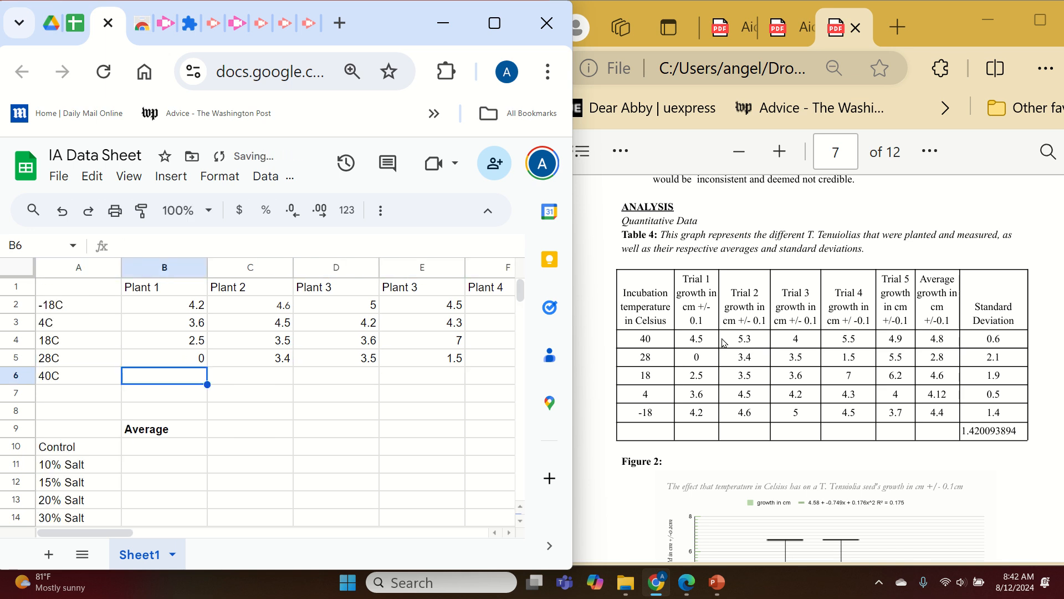
Enter the 40C growth values 4.5, 5.3, 4, 5.5 and 4.9 in cells B6 to F6.
text(4.5)
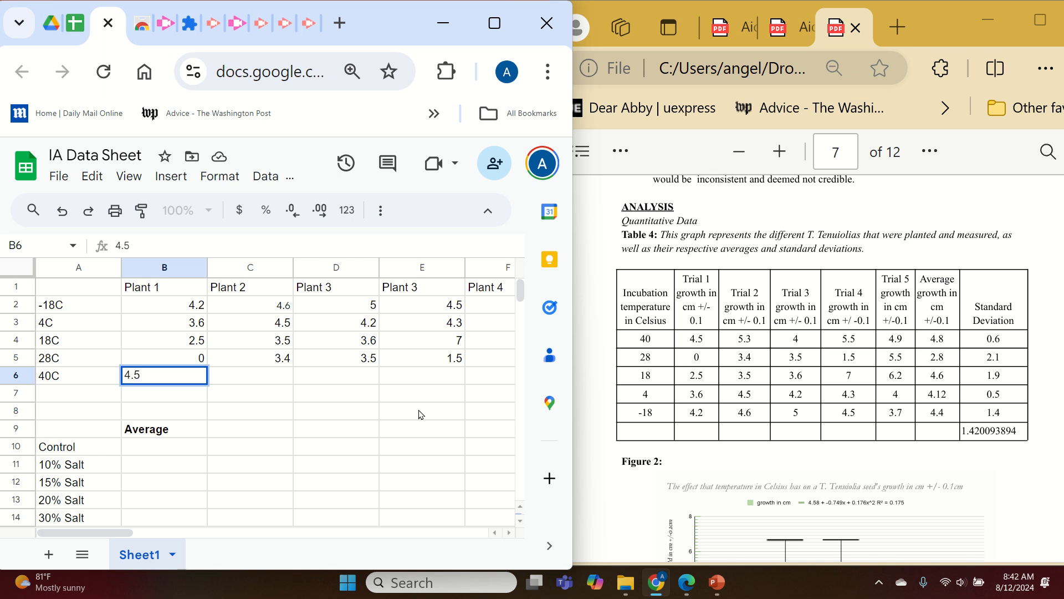
key(Tab)
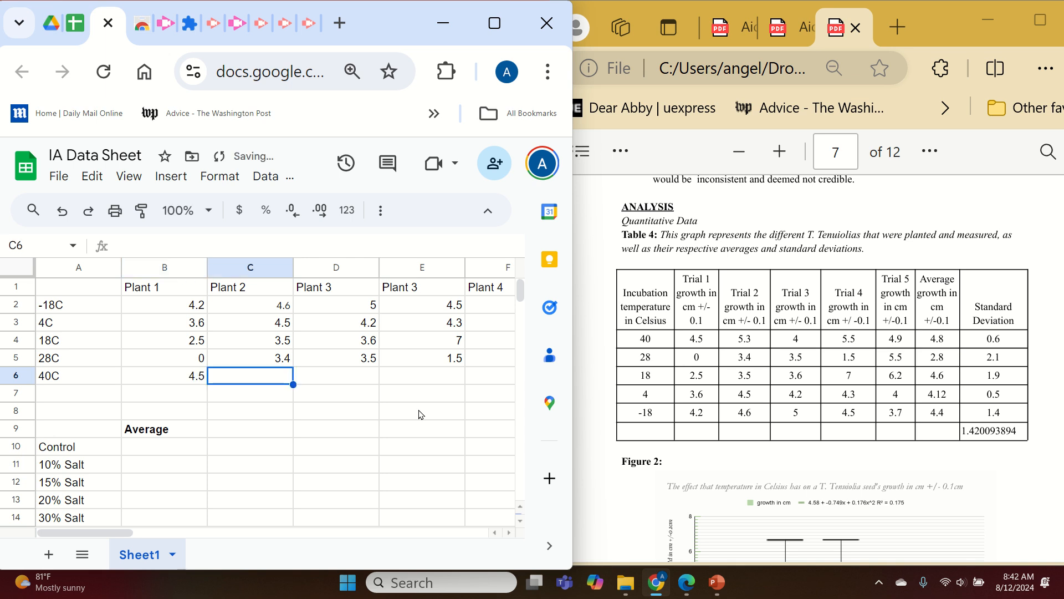
text(5.3)
key(Tab)
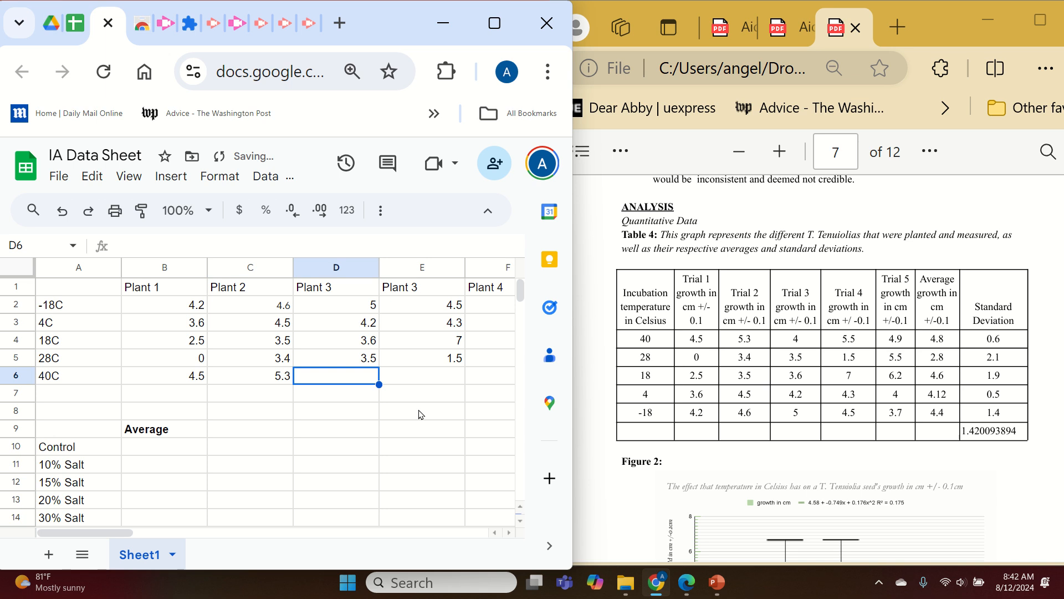
text(4)
key(Tab)
text(5.)
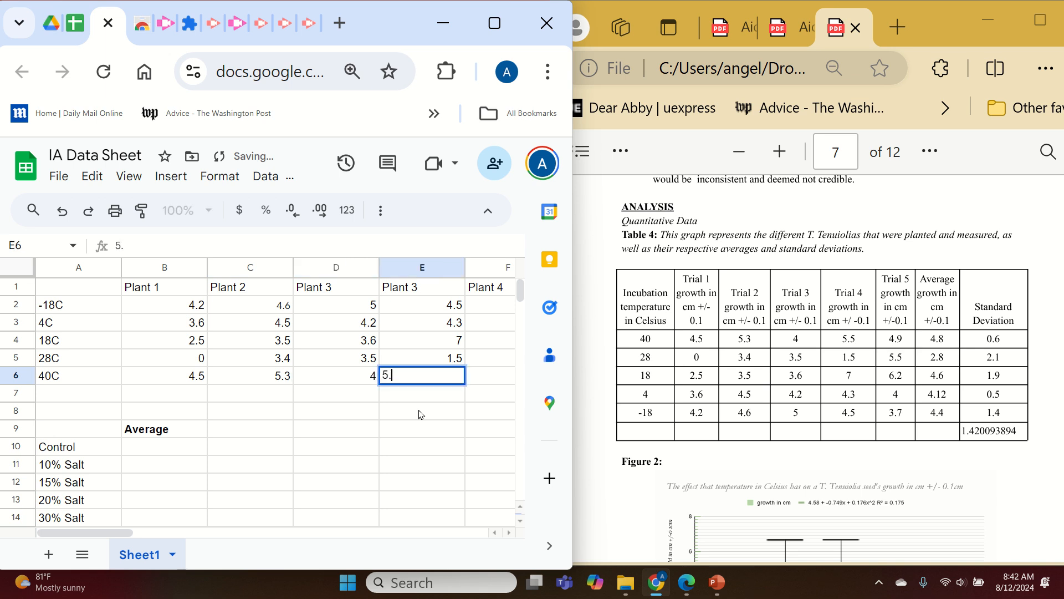
text(5)
key(Tab)
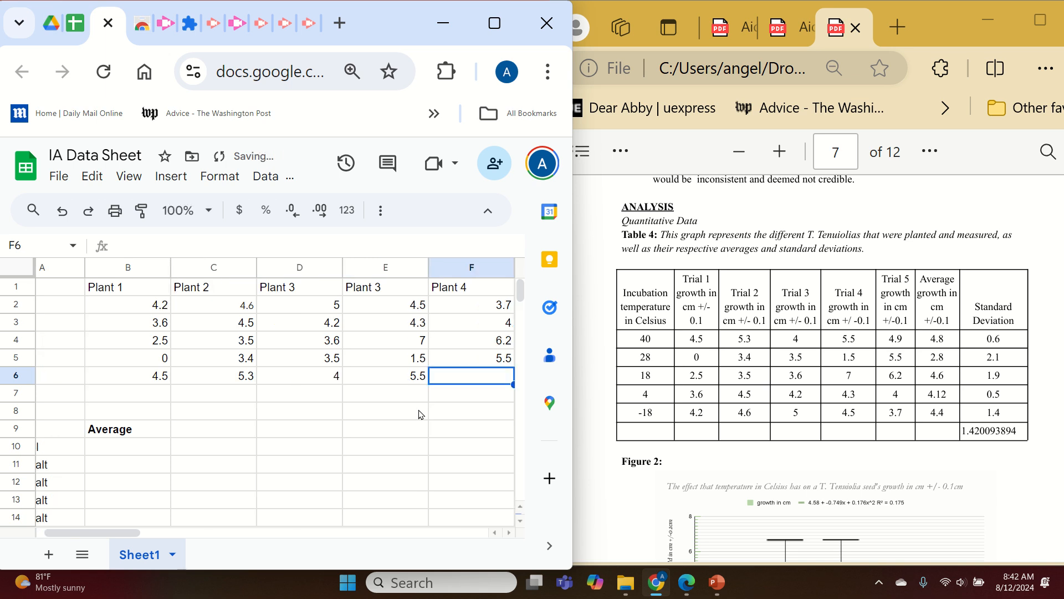
text(4.9)
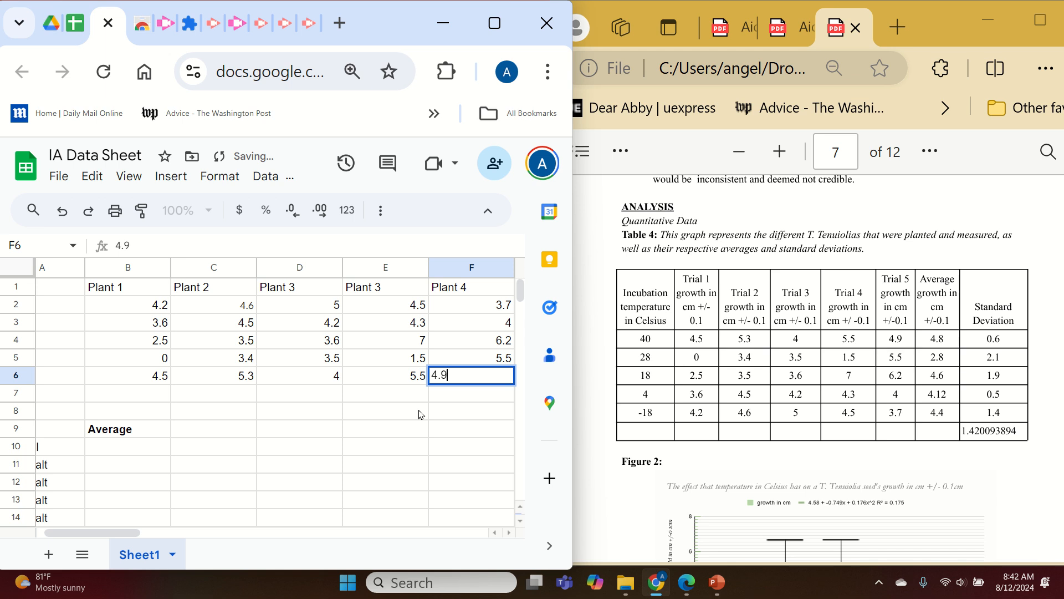
Fill the Average and Standard Deviation formulas from G2 and H2 down through row 6.
key(super+Up)
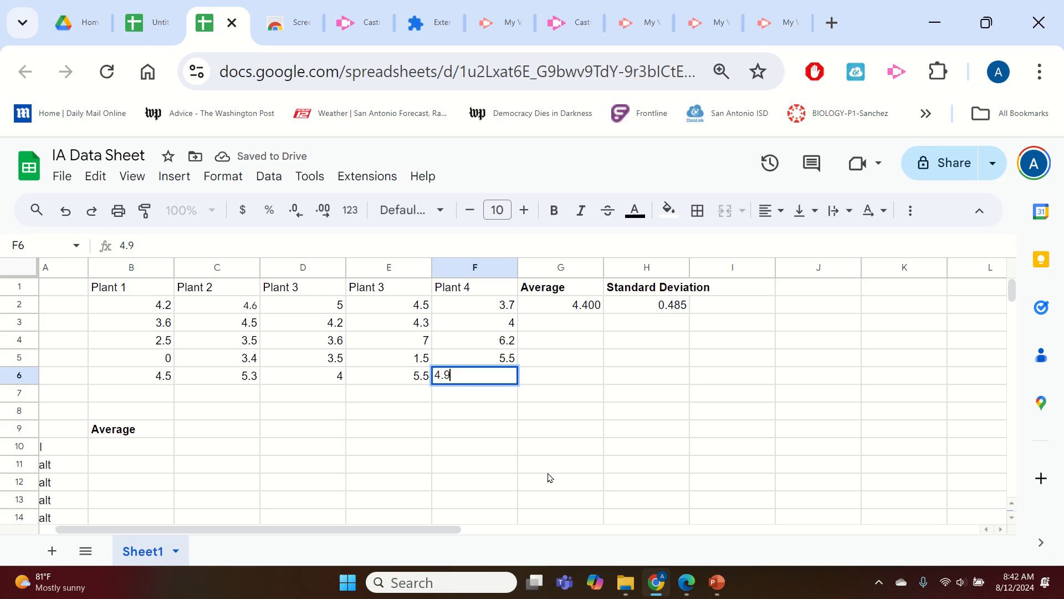
drag(435, 529, 419, 529)
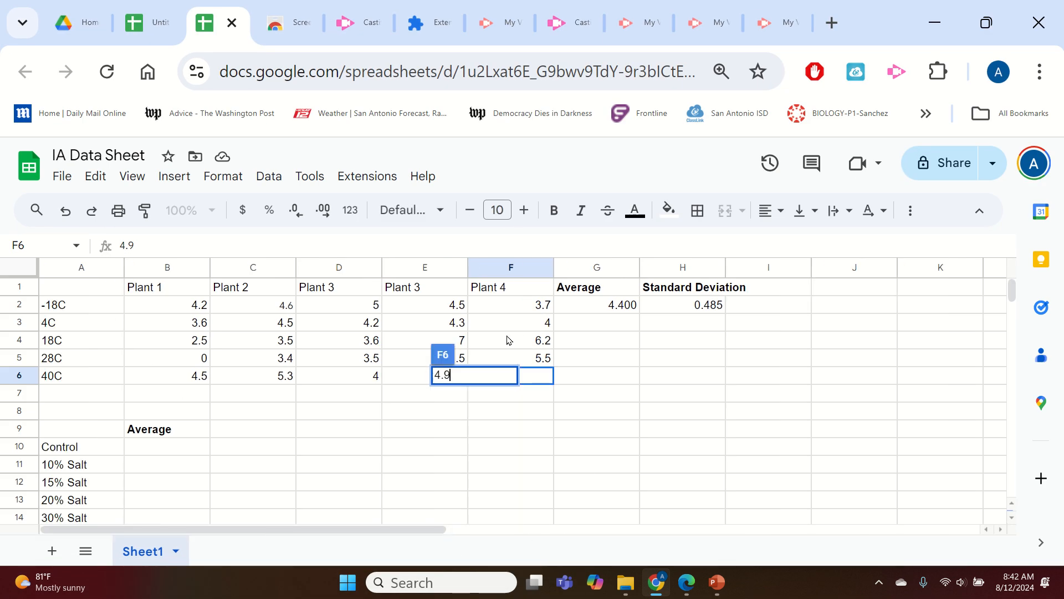
click(625, 312)
drag(639, 314, 620, 380)
click(705, 309)
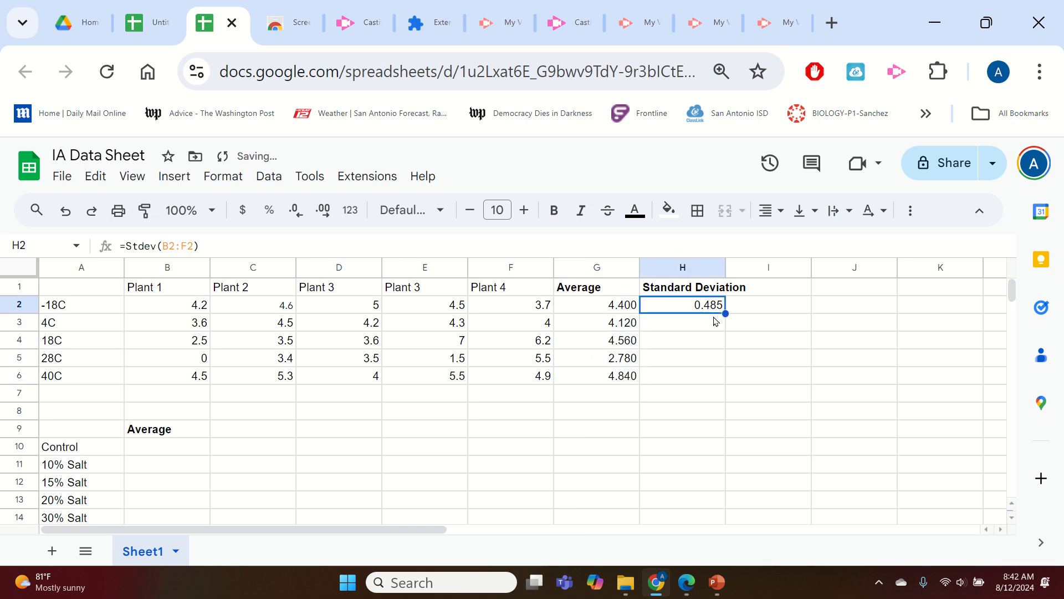
drag(725, 311, 706, 378)
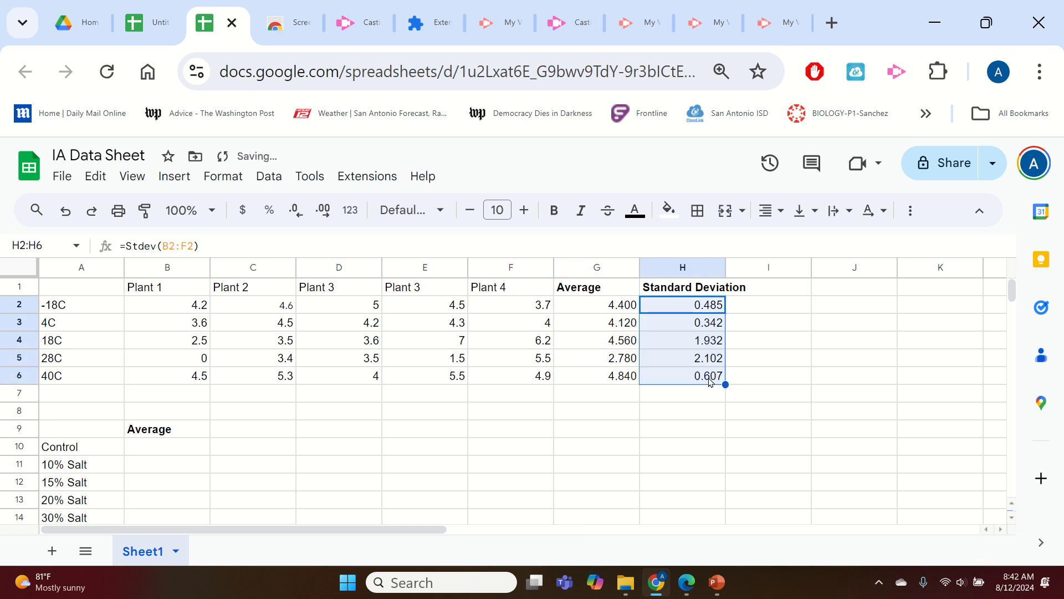
Reduce the averages and standard deviations in G2 to H6 to one decimal place.
shift+click(624, 314)
shift+click(688, 370)
key(Left)
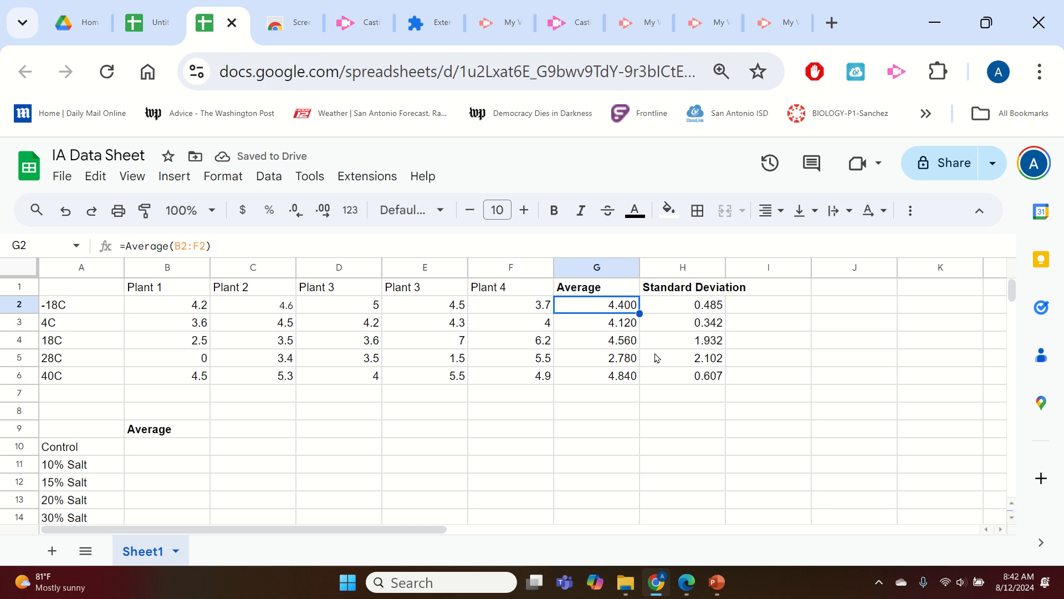
shift+click(695, 381)
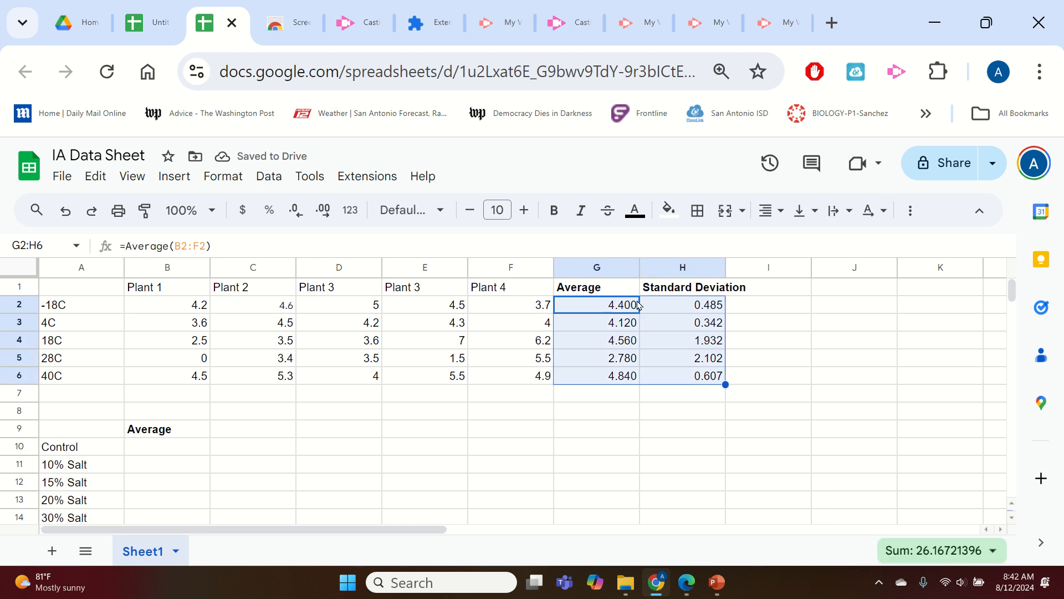
click(295, 211)
click(294, 211)
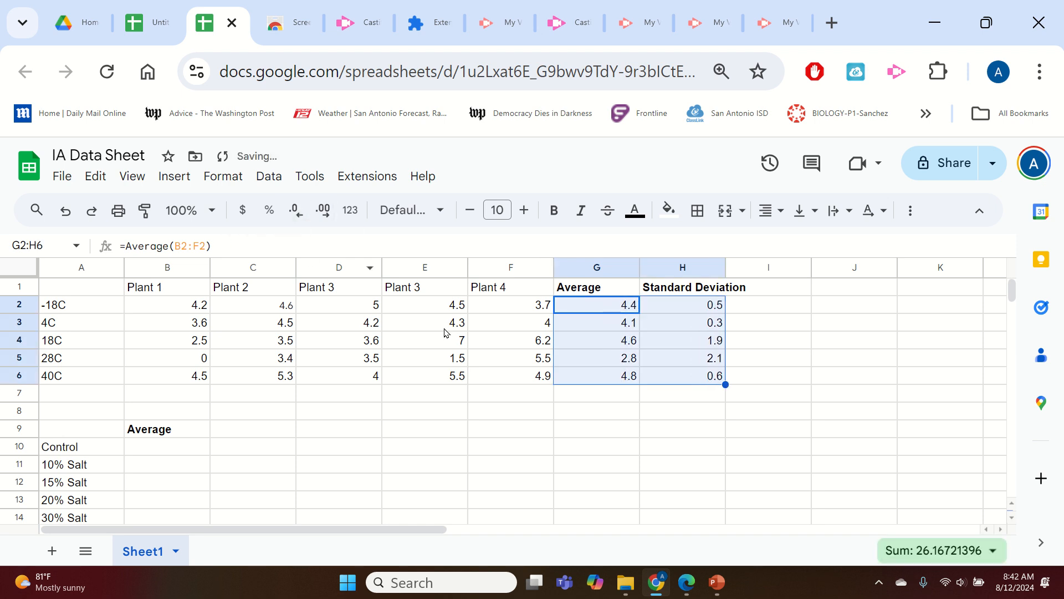
click(409, 408)
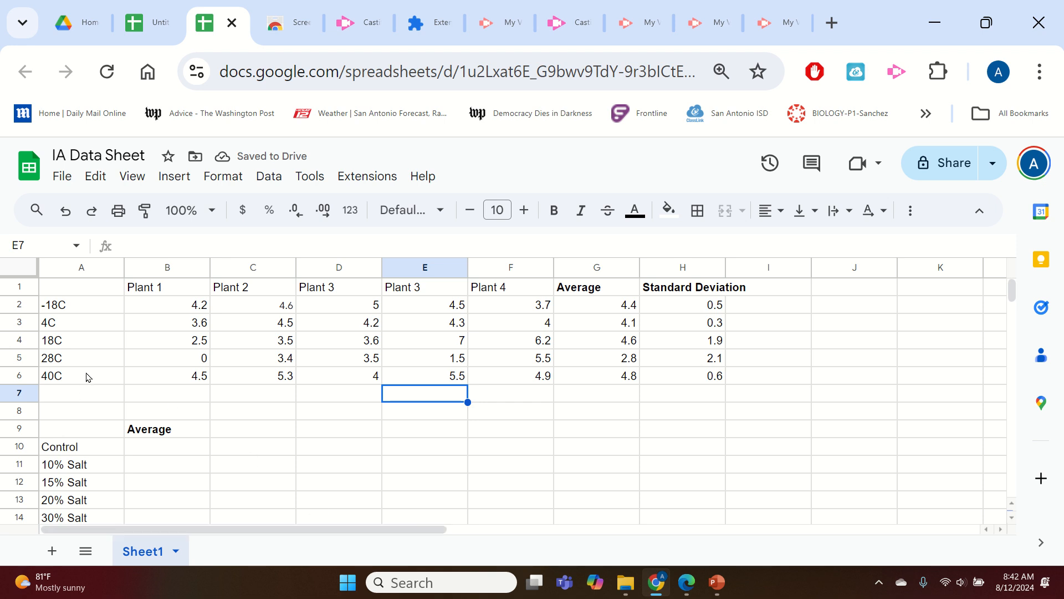
Copy the temperature labels in A2 to A6 and paste them over the labels starting at A10.
drag(86, 377, 97, 312)
key(ctrl+c)
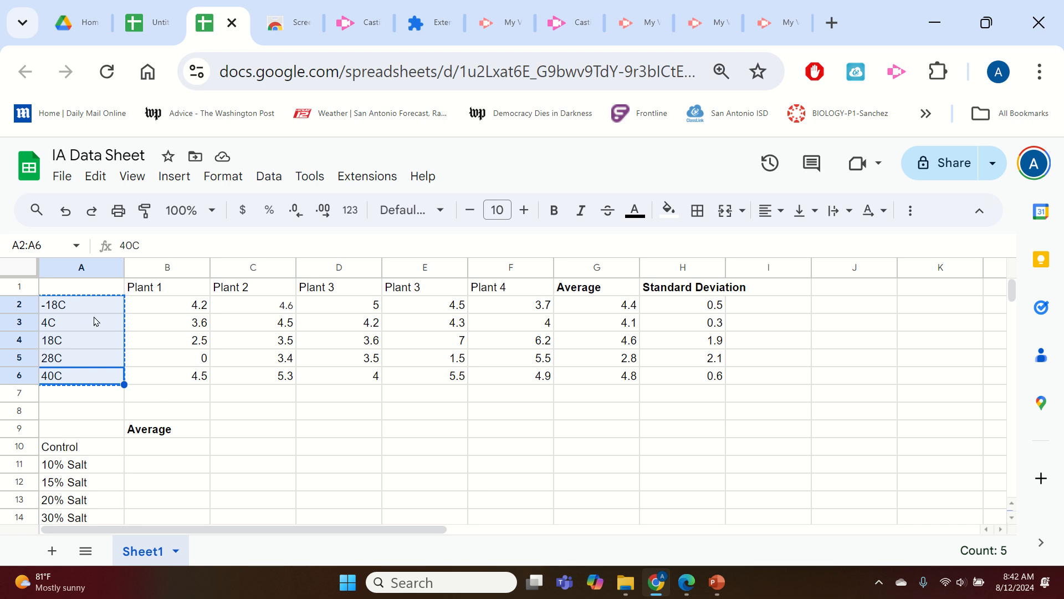
scroll(133, 451, down, 2)
click(78, 332)
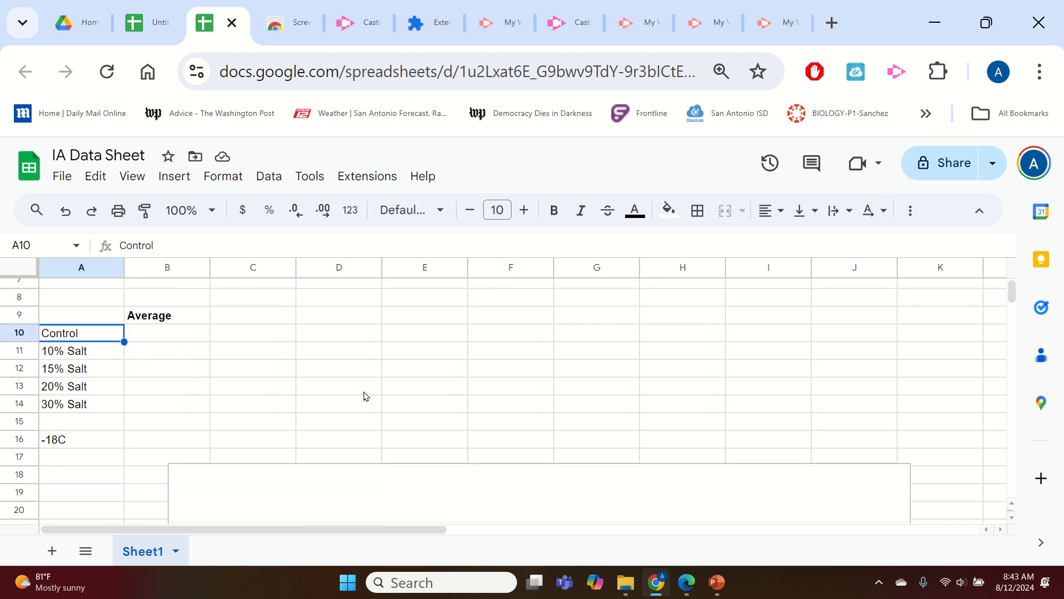
key(ctrl+v)
scroll(202, 393, up, 2)
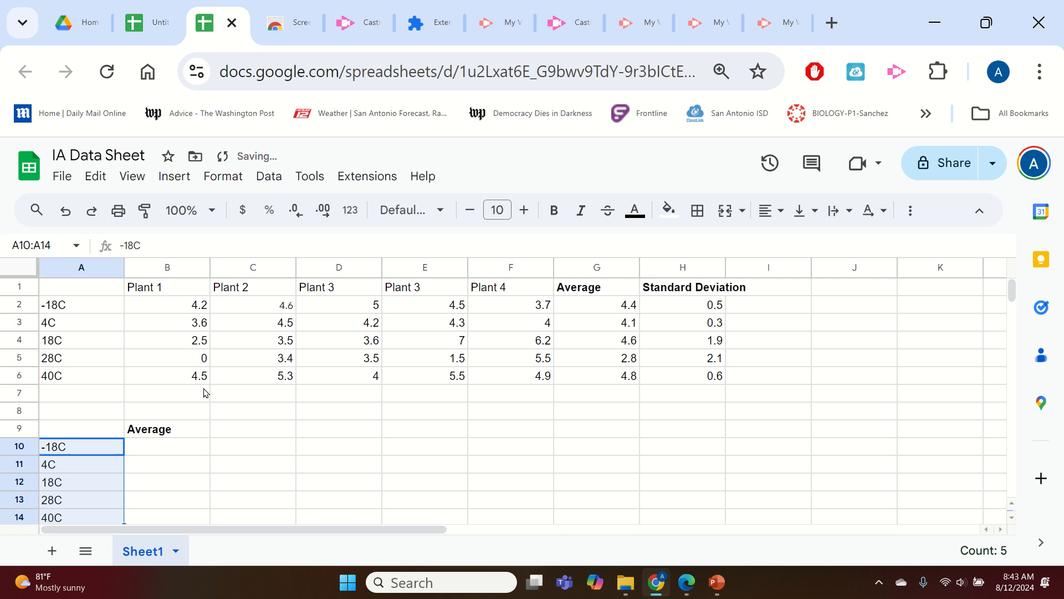
Rename the header in B9 to "Average Plant Growth".
click(76, 294)
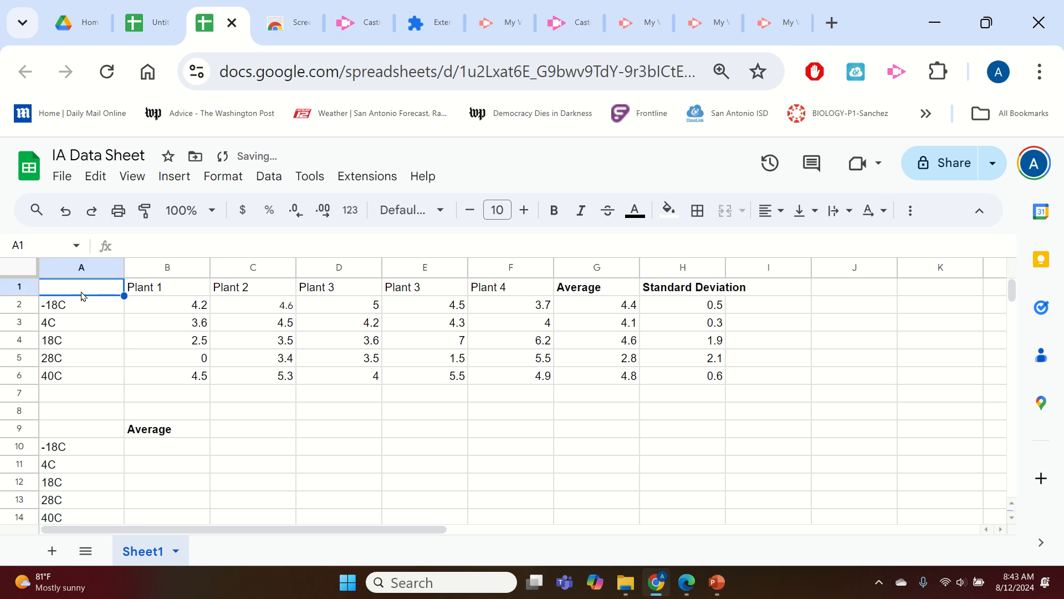
click(180, 433)
click(209, 242)
text(P)
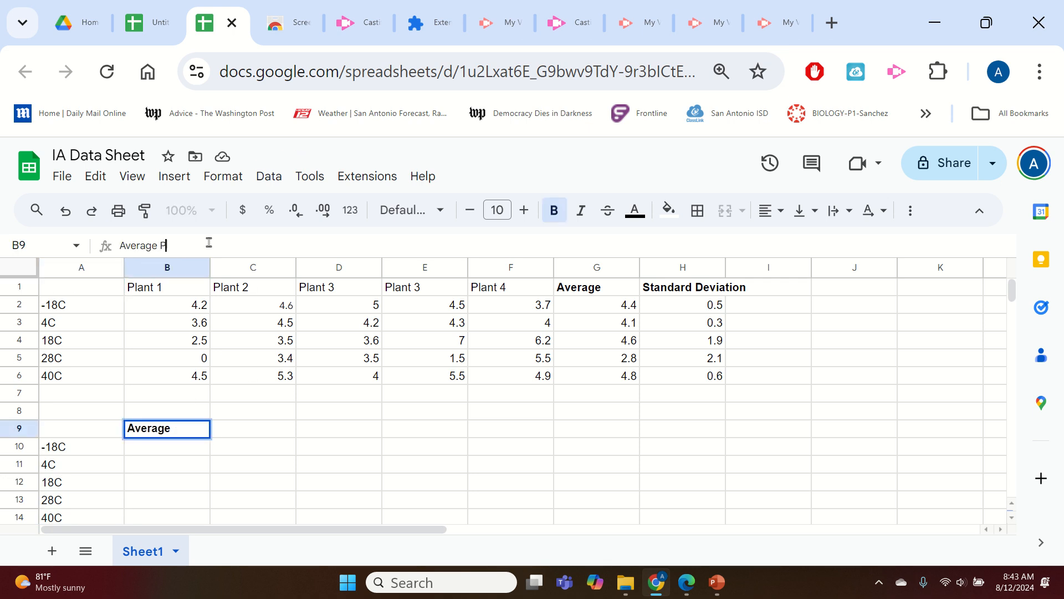
text(lant Growth)
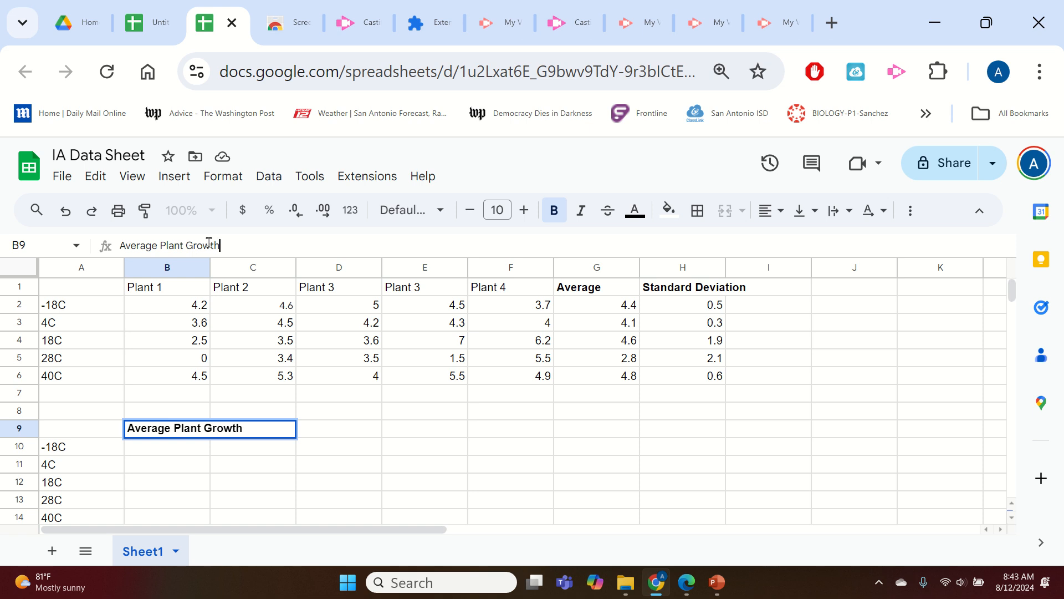
Enter "Seed Incubation Temperature" as the header in A9.
click(78, 435)
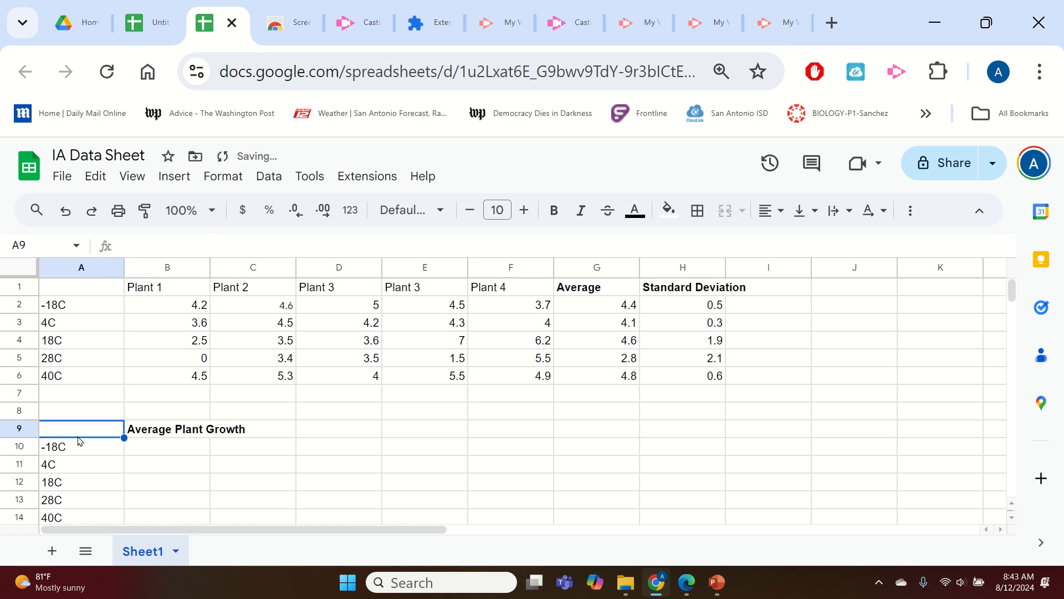
text(Incubation Te)
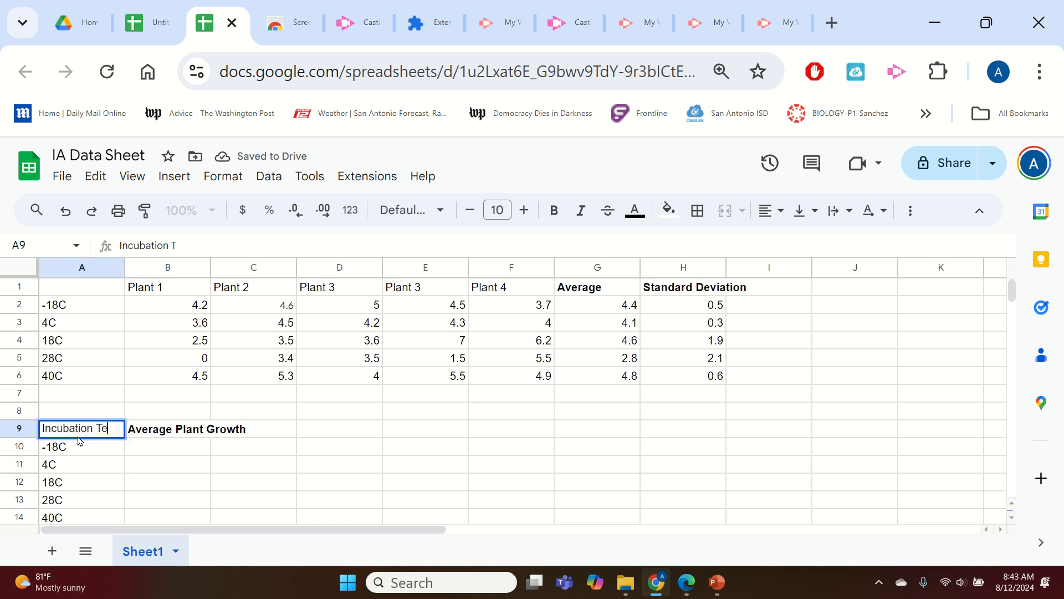
text(mperature)
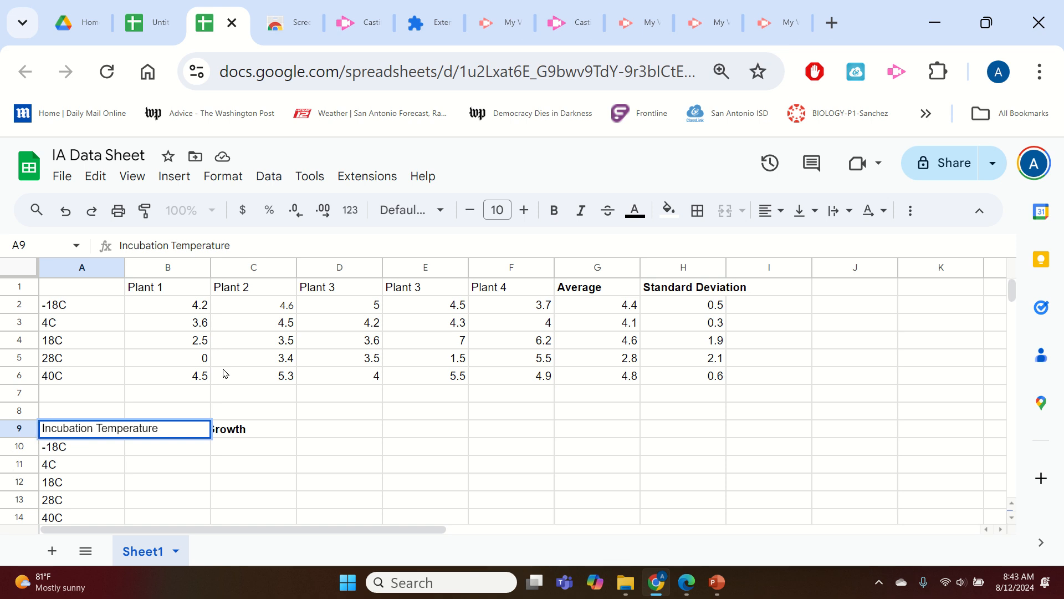
click(51, 428)
text(Seed)
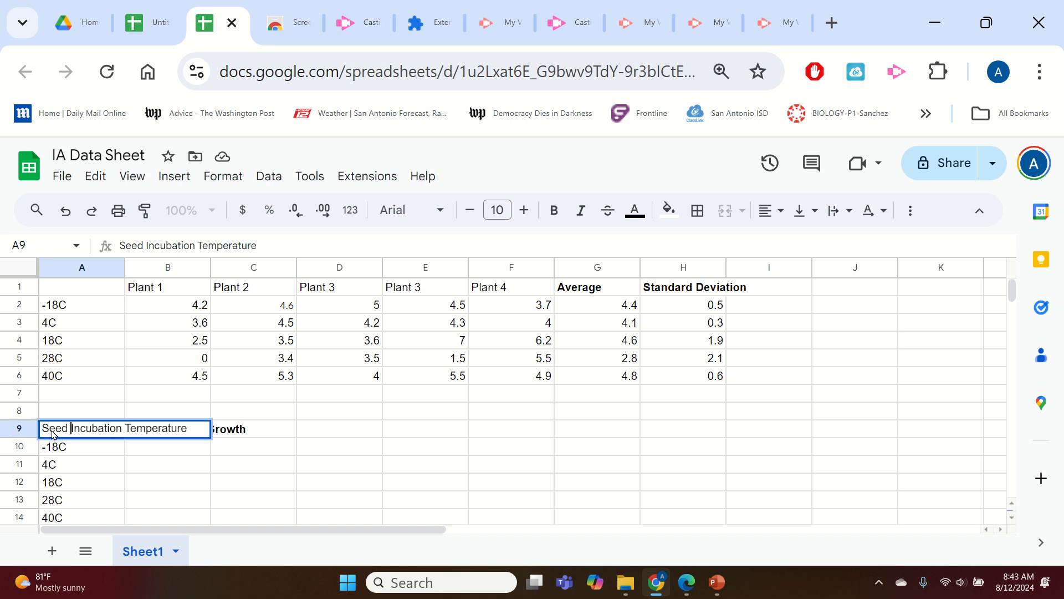
key(Return)
click(107, 434)
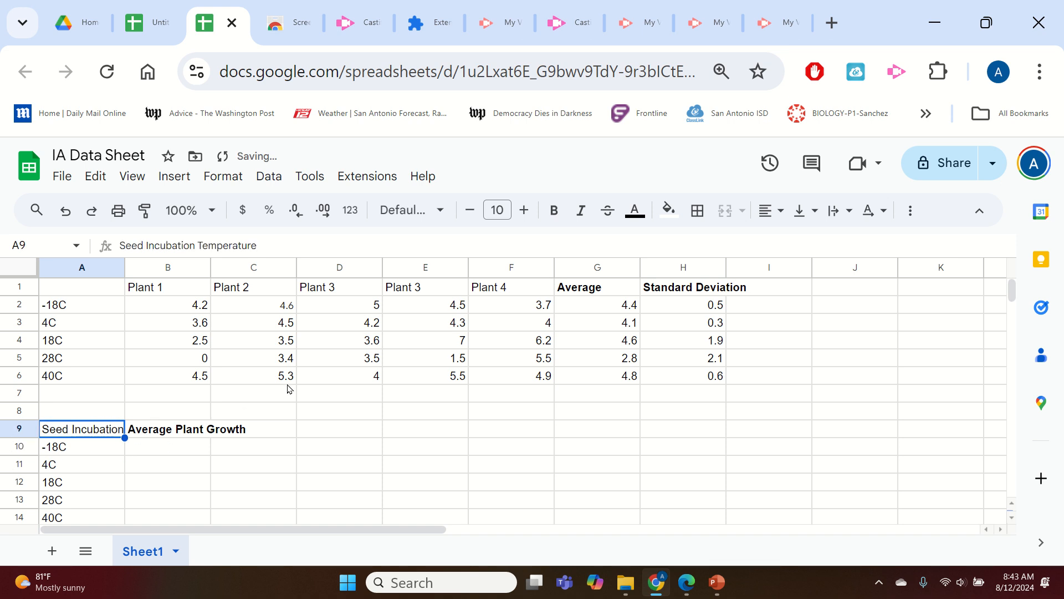
Copy the averages in G2 to G6 and paste them as values only into B10 to B14.
drag(623, 304, 623, 379)
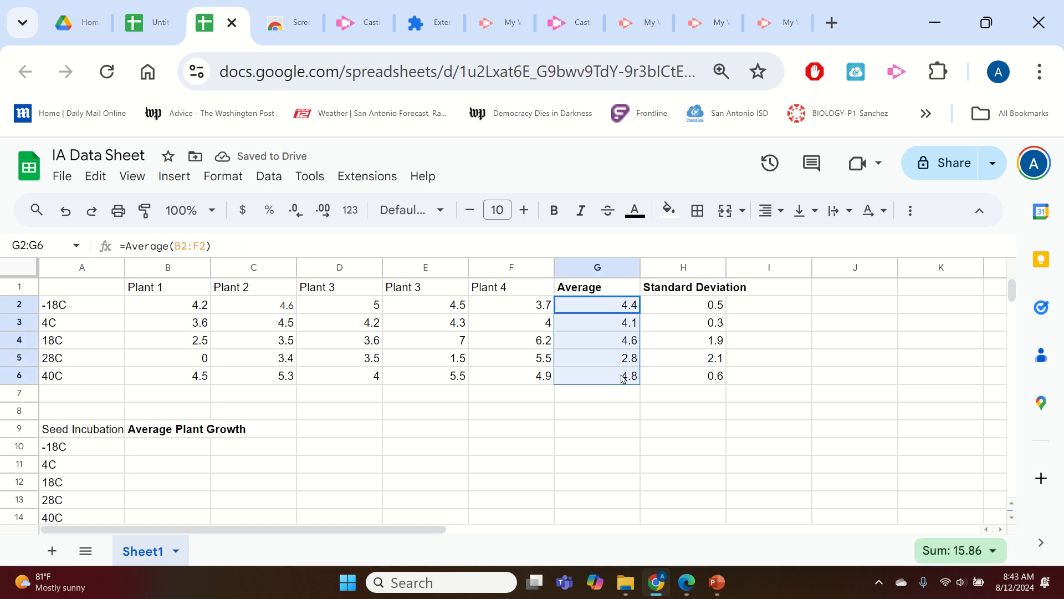
key(ctrl+c)
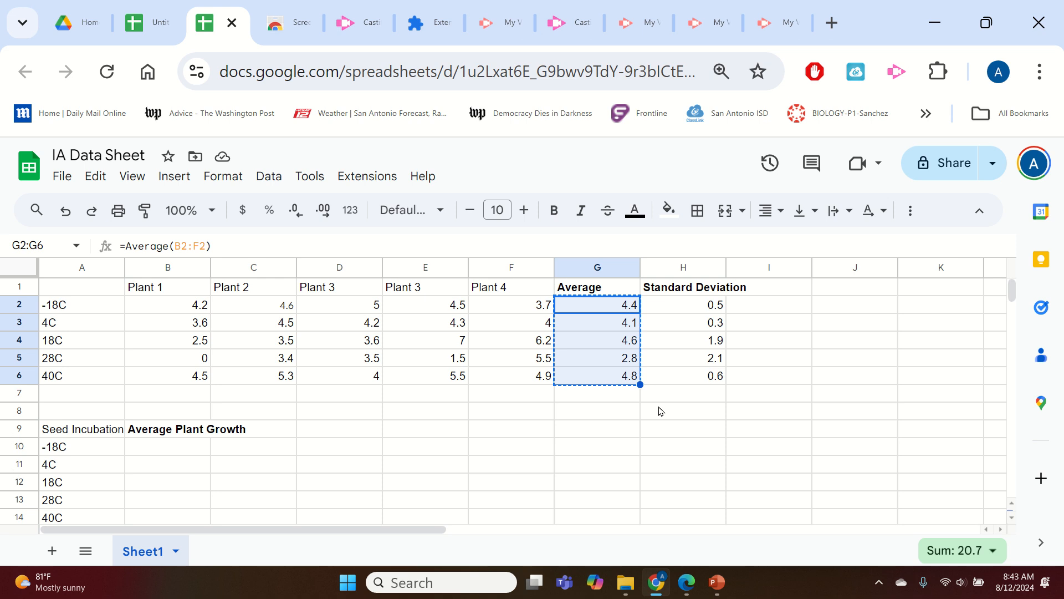
click(96, 176)
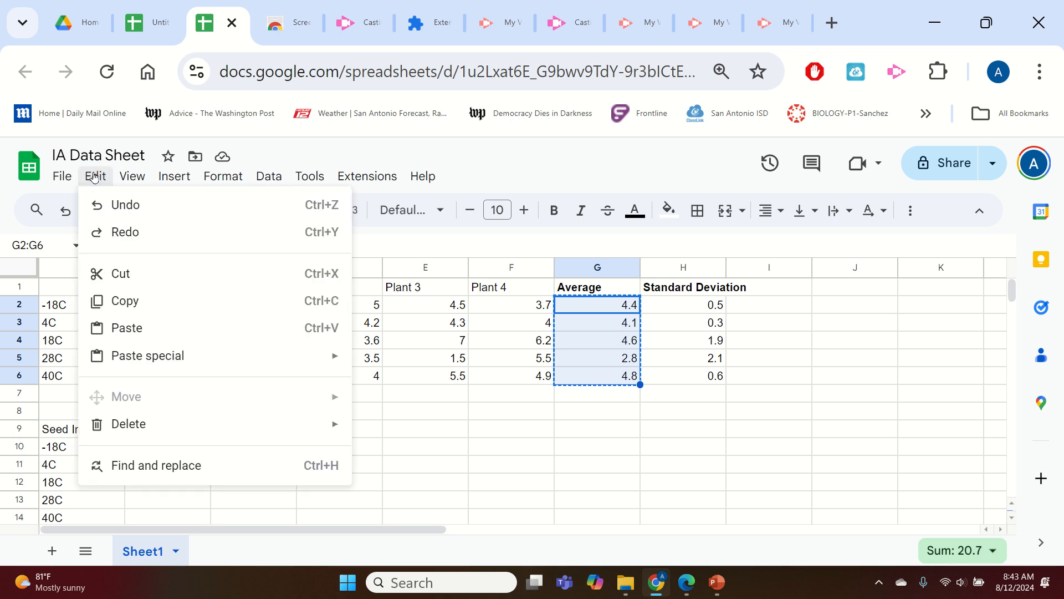
click(127, 302)
scroll(283, 377, down, 2)
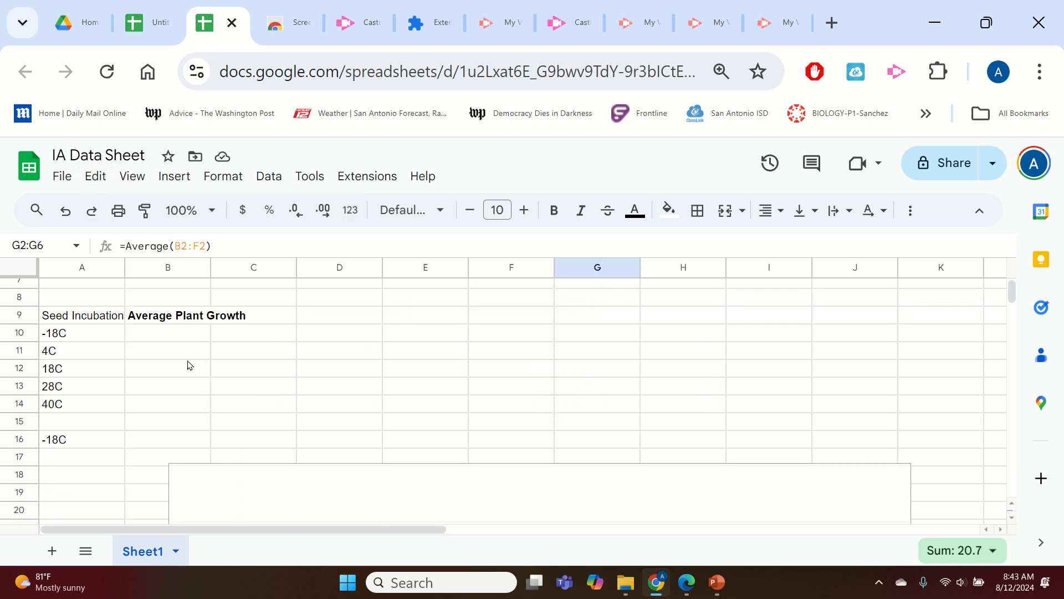
click(174, 333)
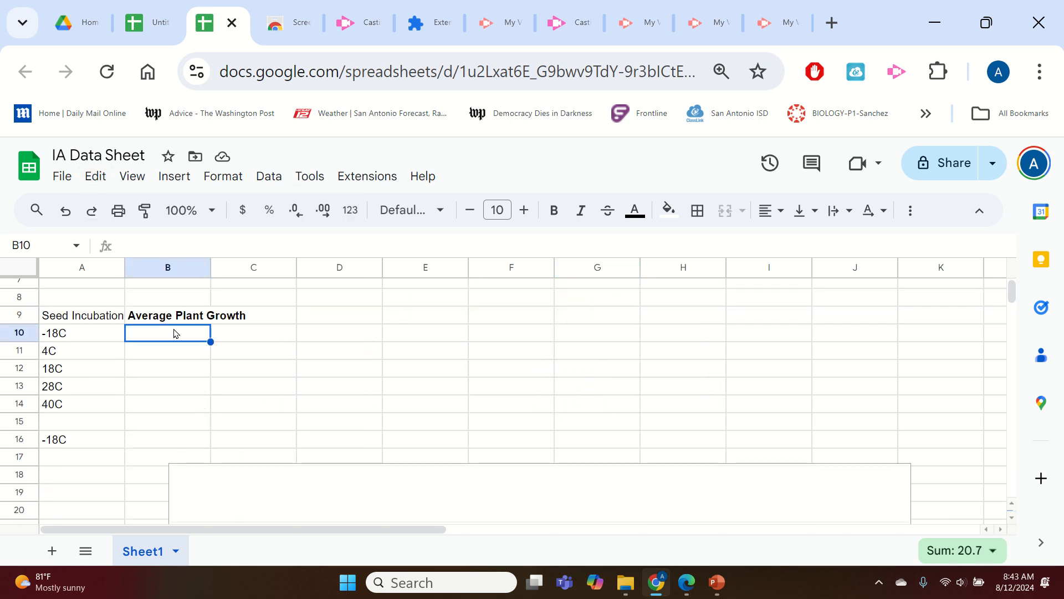
click(96, 176)
mouse_move(154, 373)
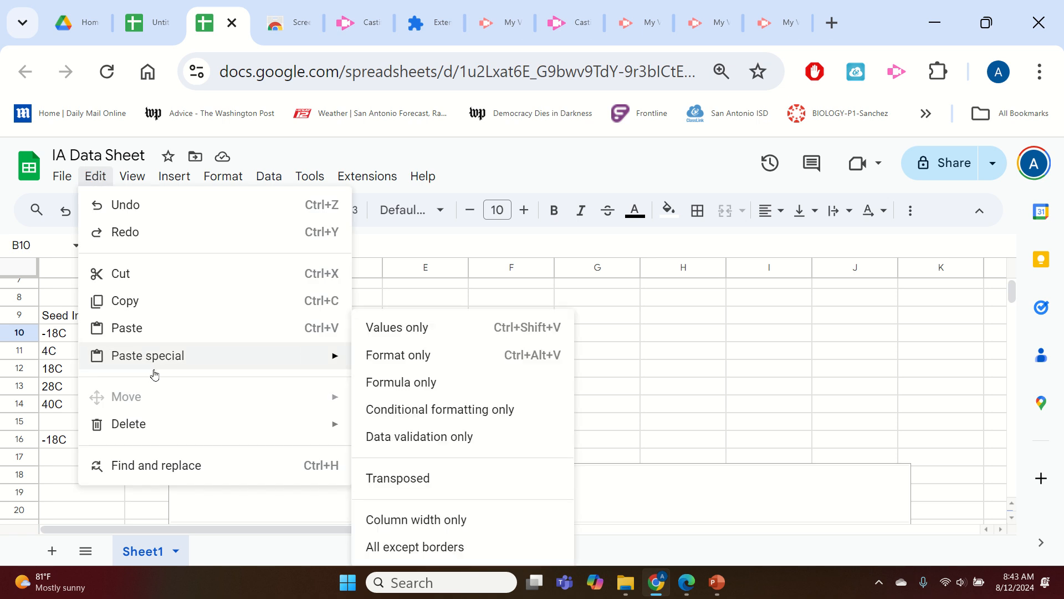
click(454, 326)
click(399, 369)
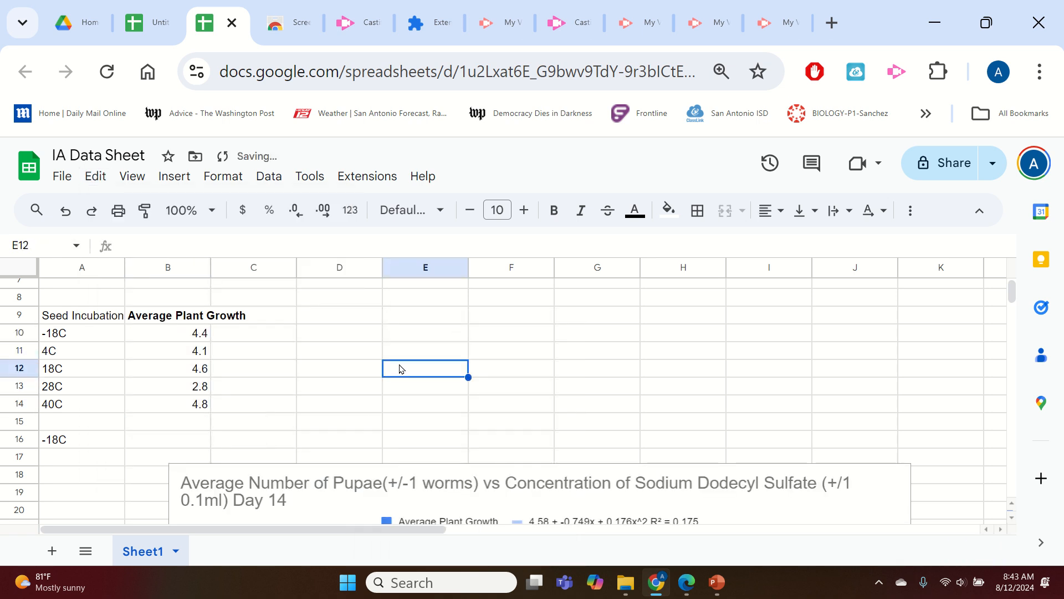
Copy the averages in G2 to G6 and paste them normally into B10 to B14.
scroll(515, 369, up, 3)
drag(624, 306, 625, 380)
key(ctrl+c)
click(188, 446)
key(ctrl+v)
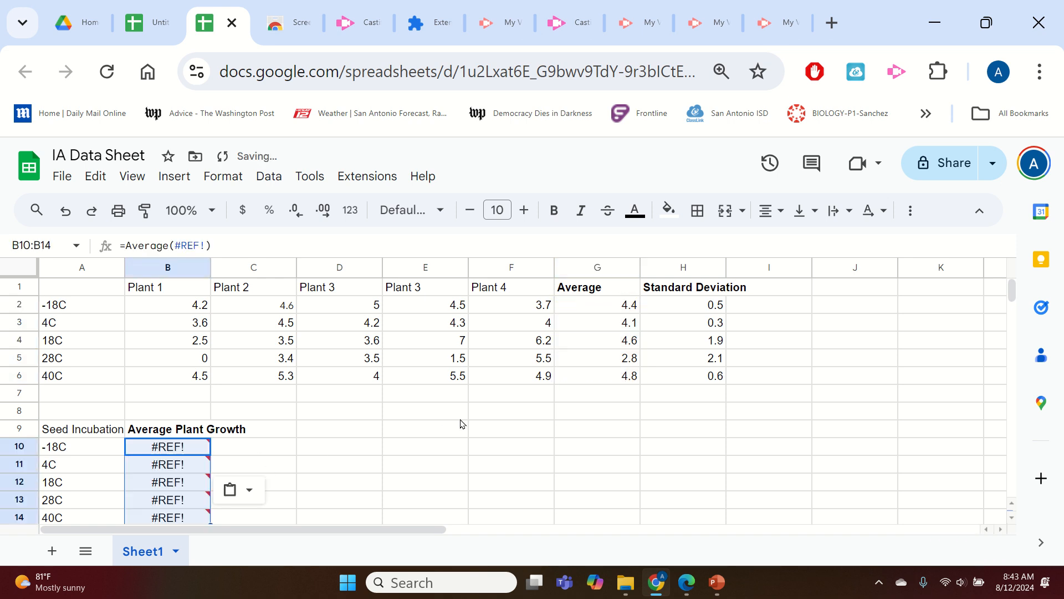
Copy the averages in G2 to G6 again and paste them as values only into B10 to B14.
scroll(457, 423, down, 3)
scroll(458, 423, up, 3)
drag(623, 308, 629, 377)
key(ctrl+c)
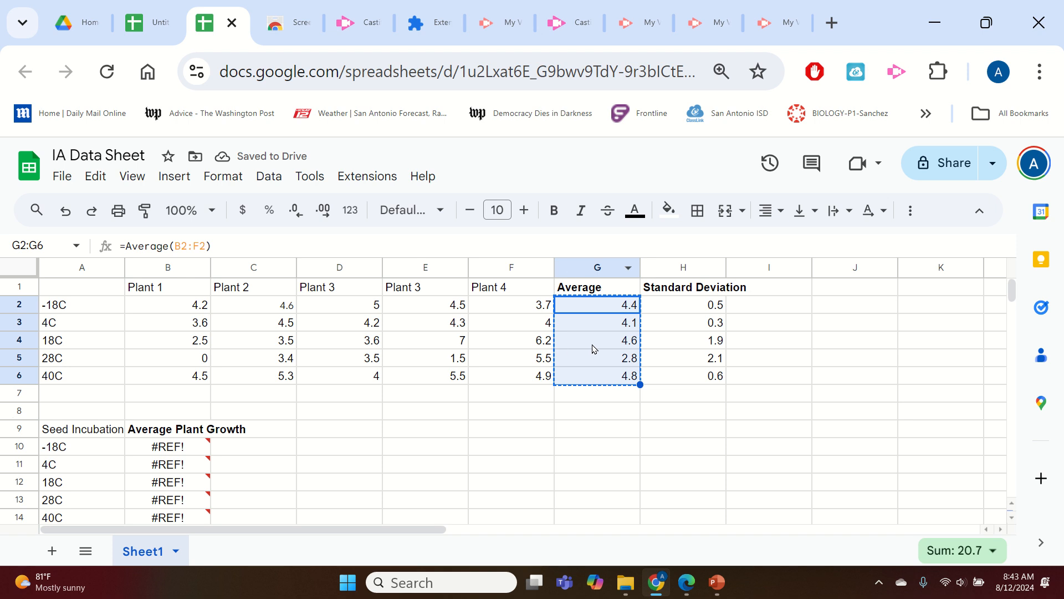
click(189, 454)
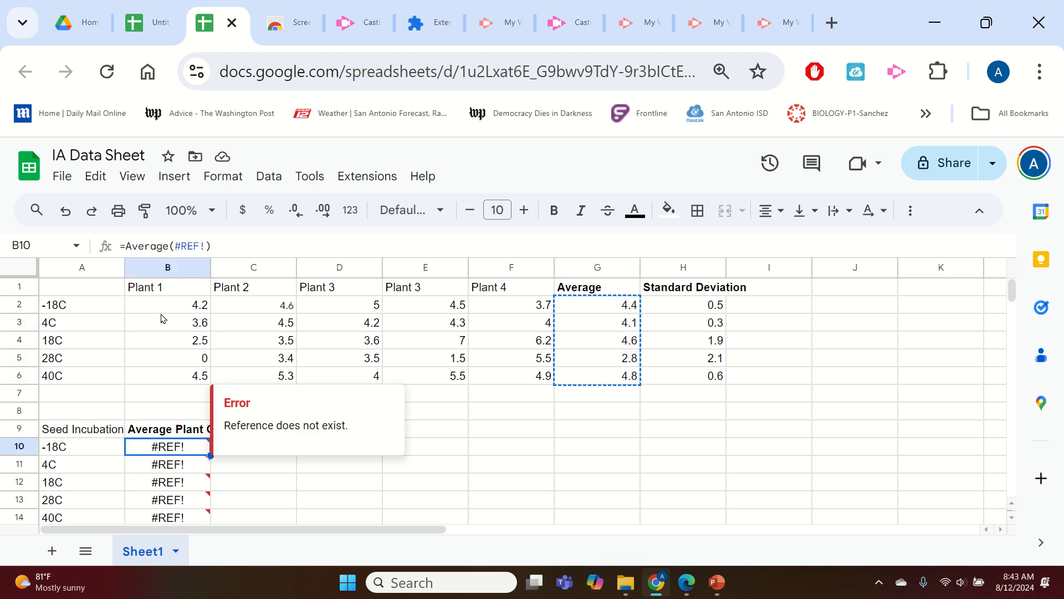
click(96, 176)
mouse_move(178, 357)
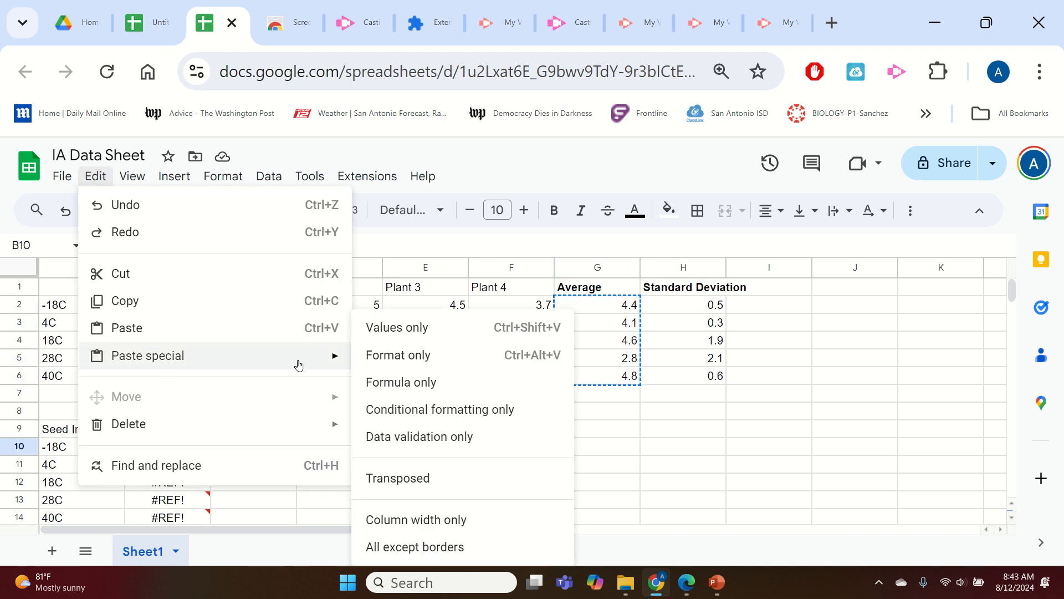
click(390, 330)
click(327, 450)
Examine the pasted average values in B10 to B14 and their underlying precision.
scroll(505, 399, down, 2)
scroll(504, 399, up, 2)
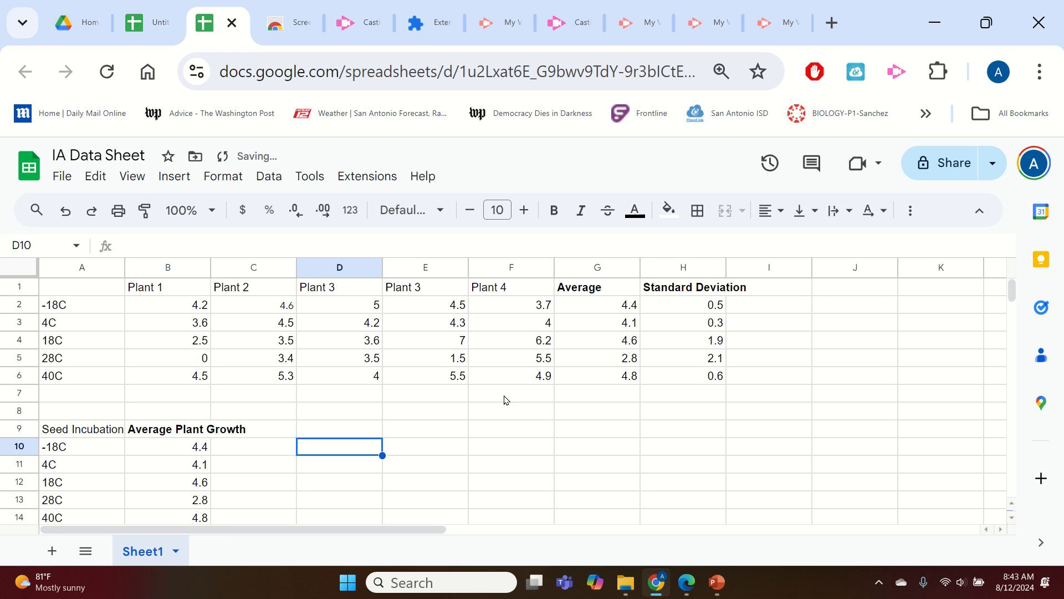
scroll(504, 399, down, 2)
click(118, 310)
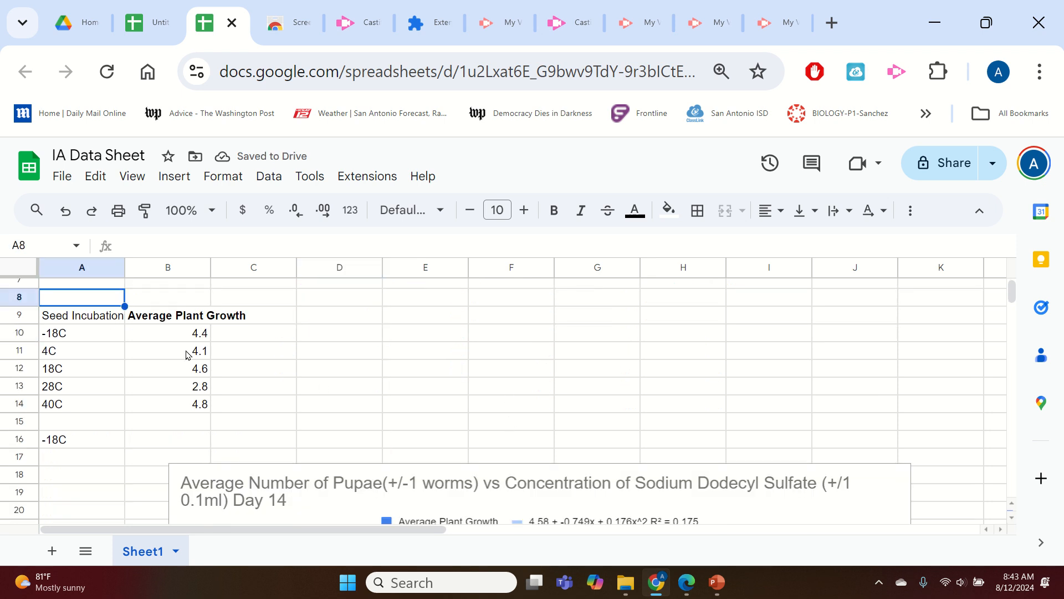
click(172, 338)
scroll(317, 355, up, 2)
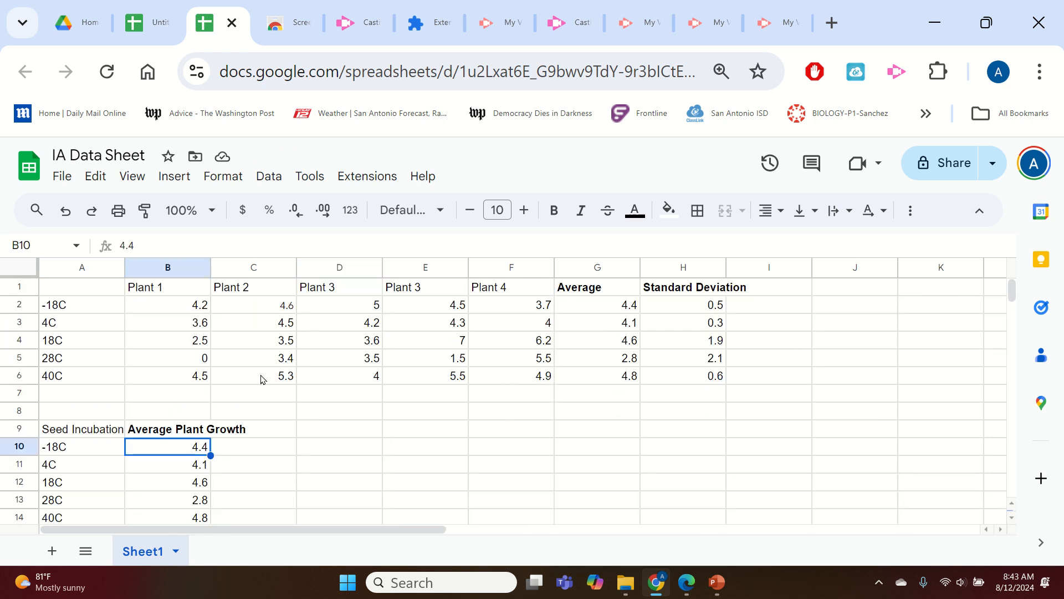
click(91, 436)
scroll(205, 449, down, 2)
shift+click(201, 405)
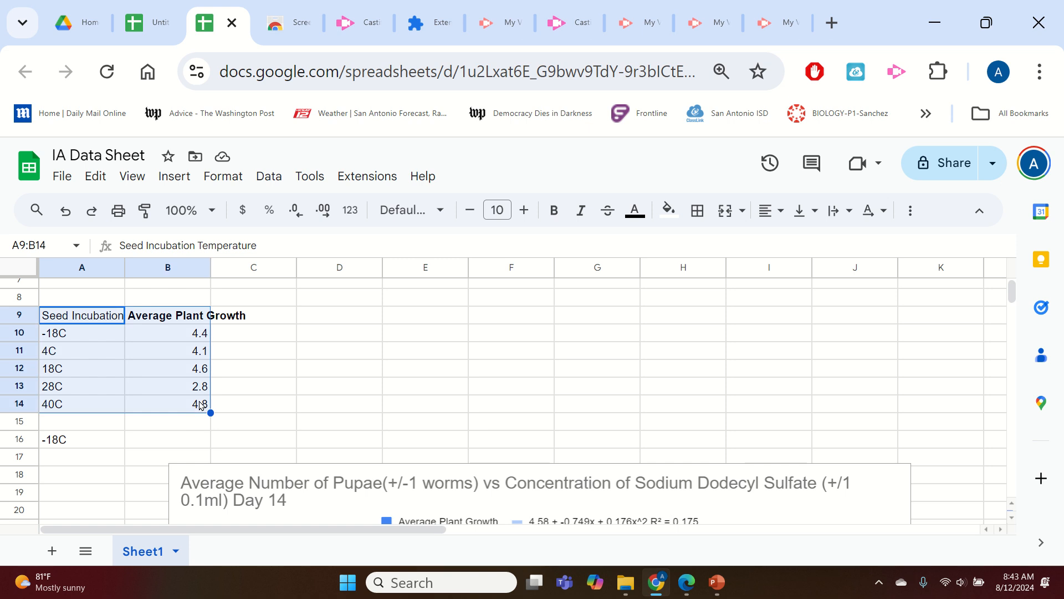
click(165, 350)
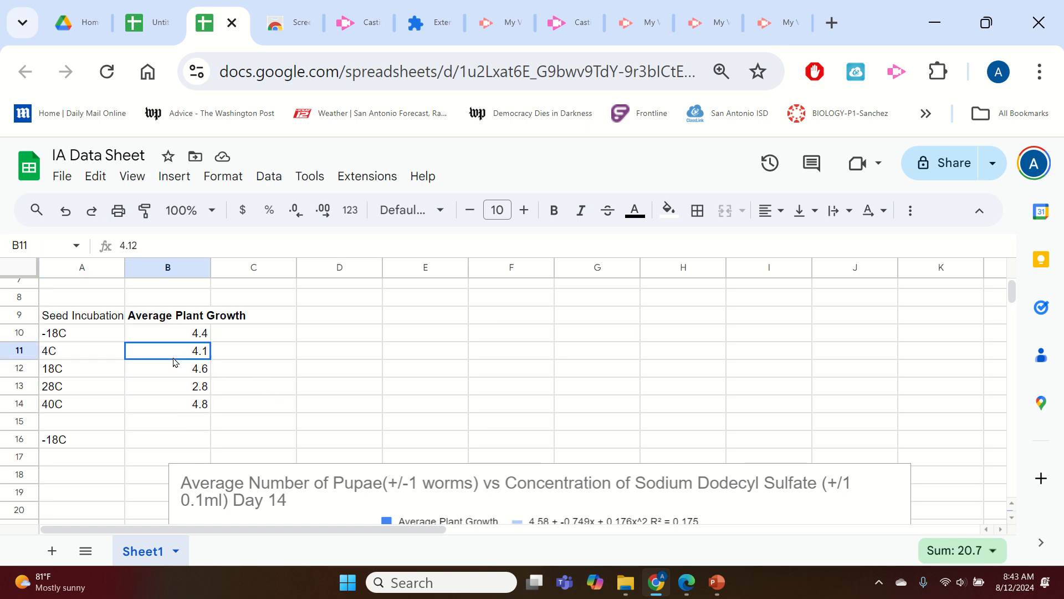
Insert a column chart from the temperature labels and average plant growth in A9 to B14.
drag(89, 322, 175, 411)
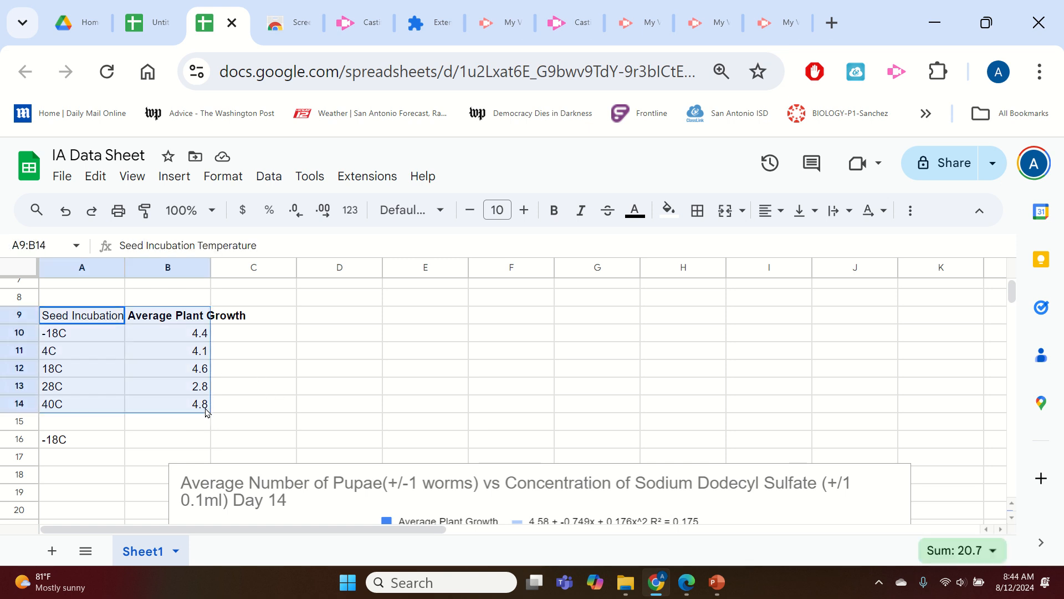
double_click(175, 409)
click(92, 322)
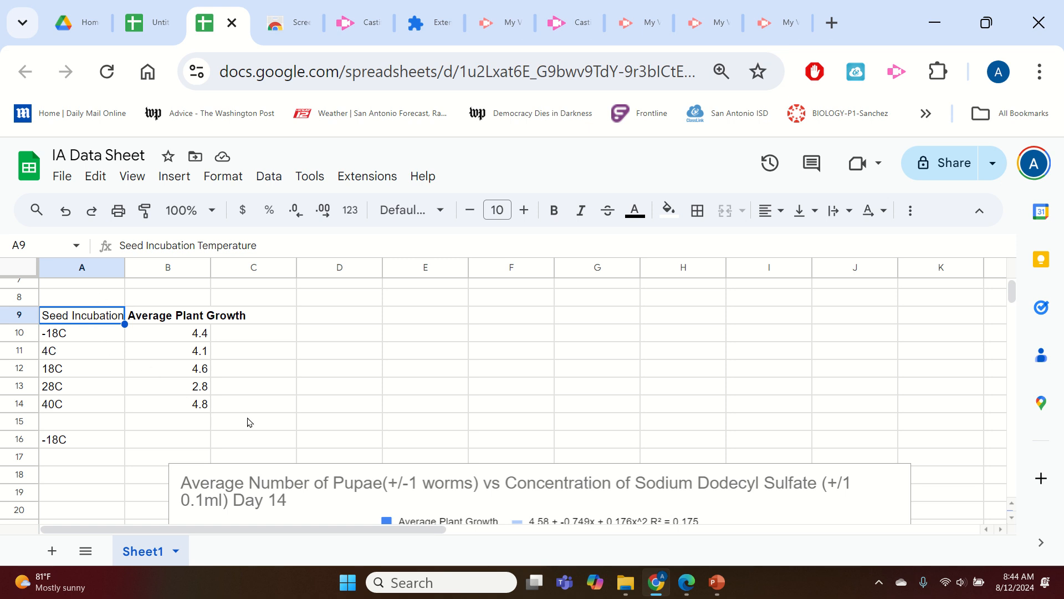
shift+click(196, 410)
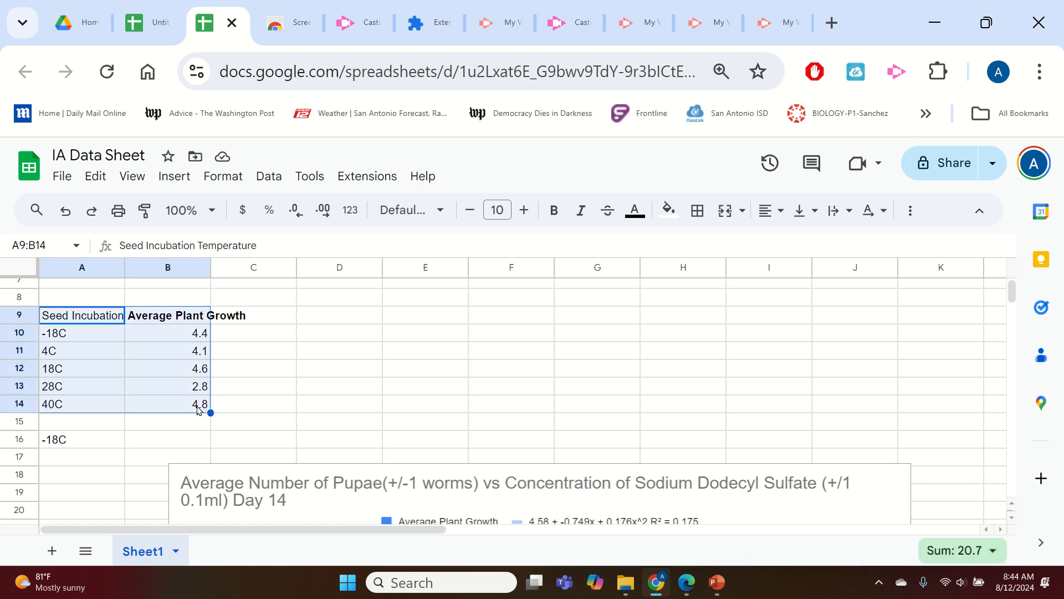
click(175, 180)
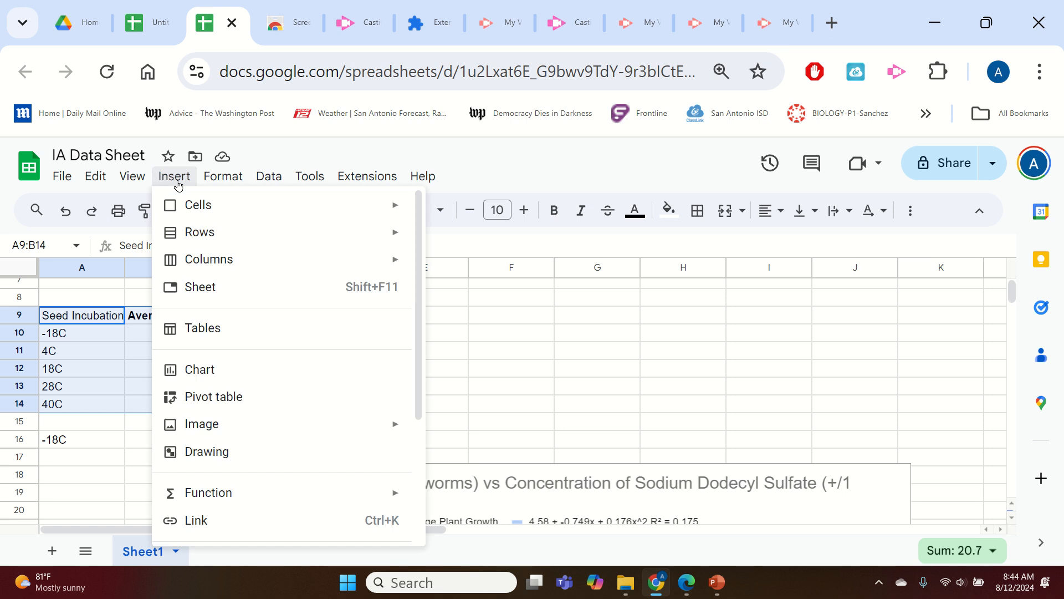
click(338, 365)
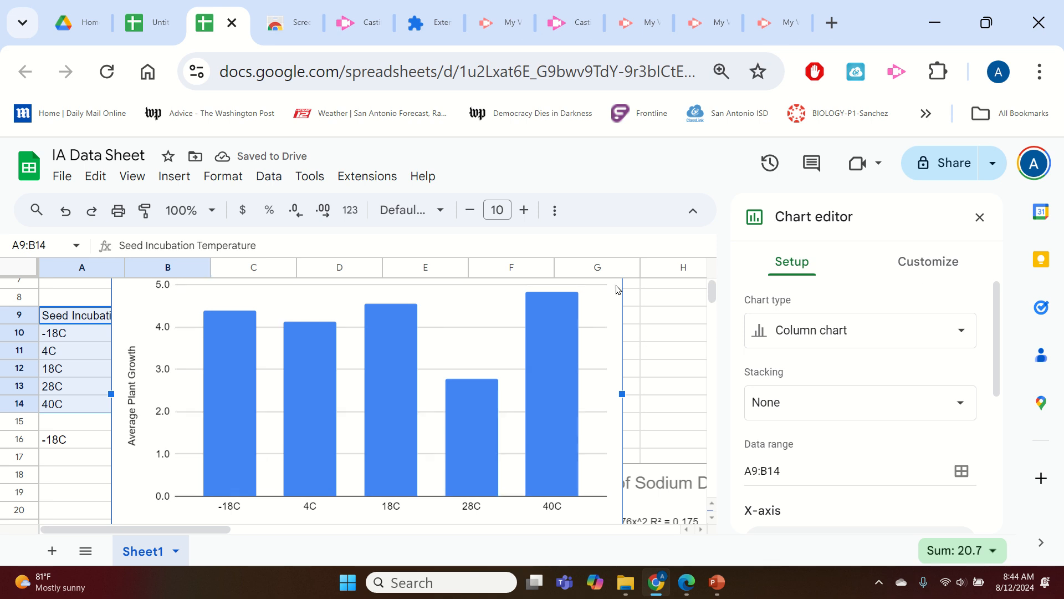
Move the chart to the right so it no longer covers the data columns.
drag(617, 288, 717, 320)
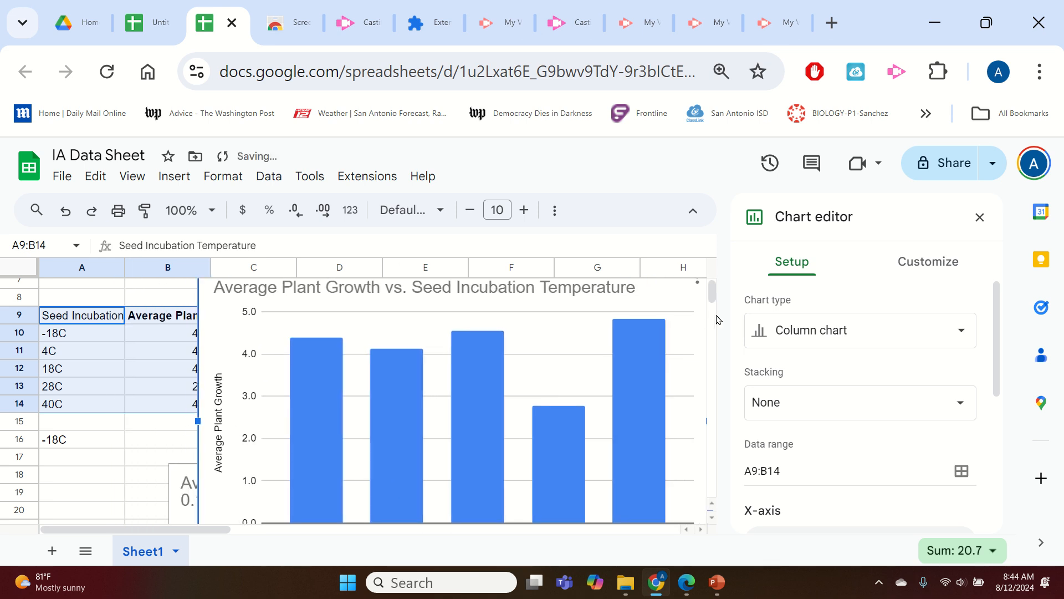
scroll(677, 344, down, 4)
scroll(698, 353, up, 2)
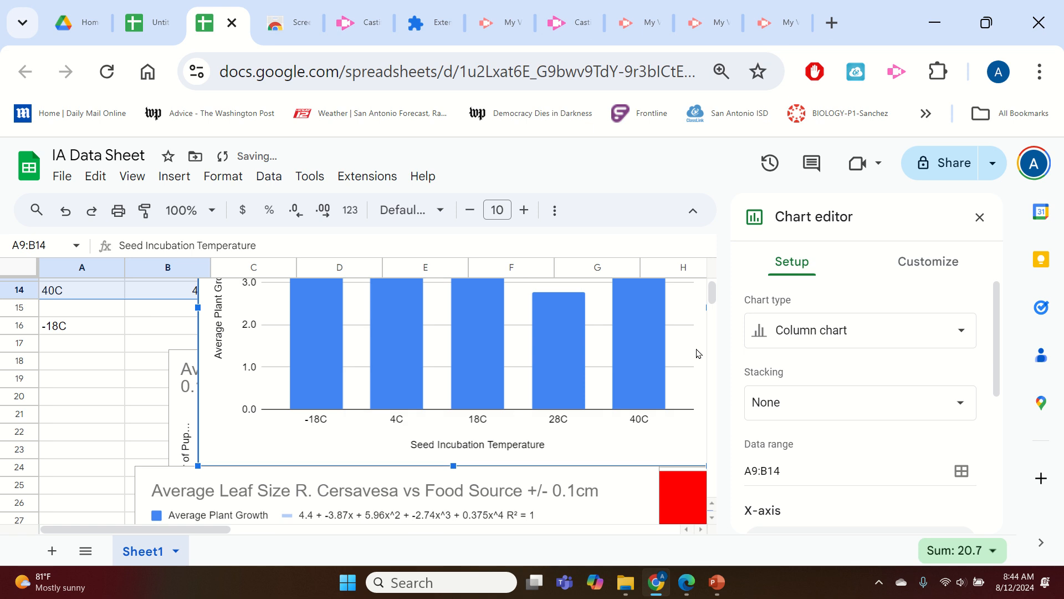
scroll(697, 353, up, 2)
scroll(218, 427, down, 2)
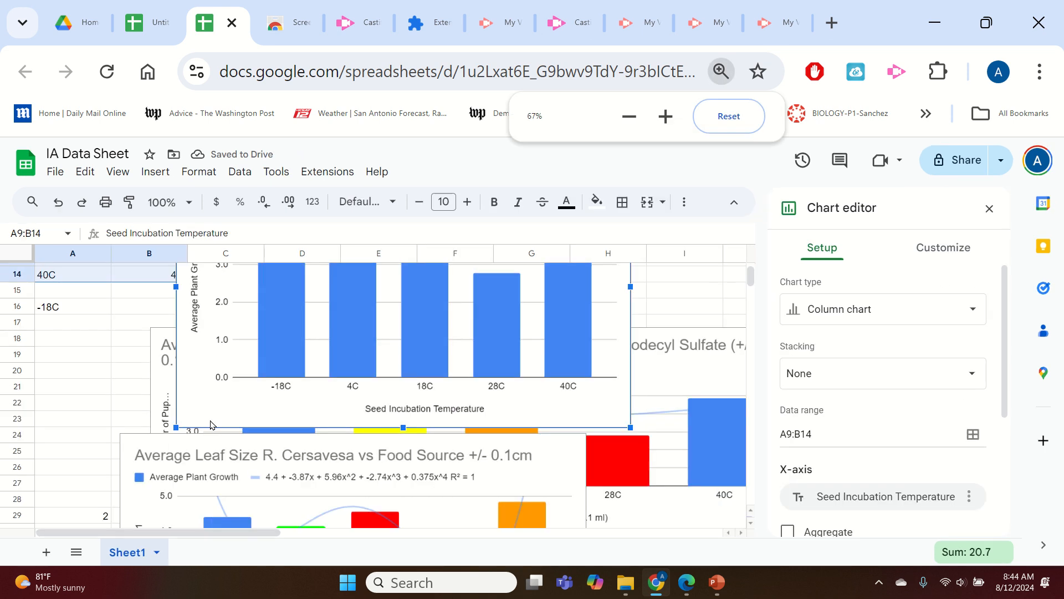
scroll(157, 412, up, 2)
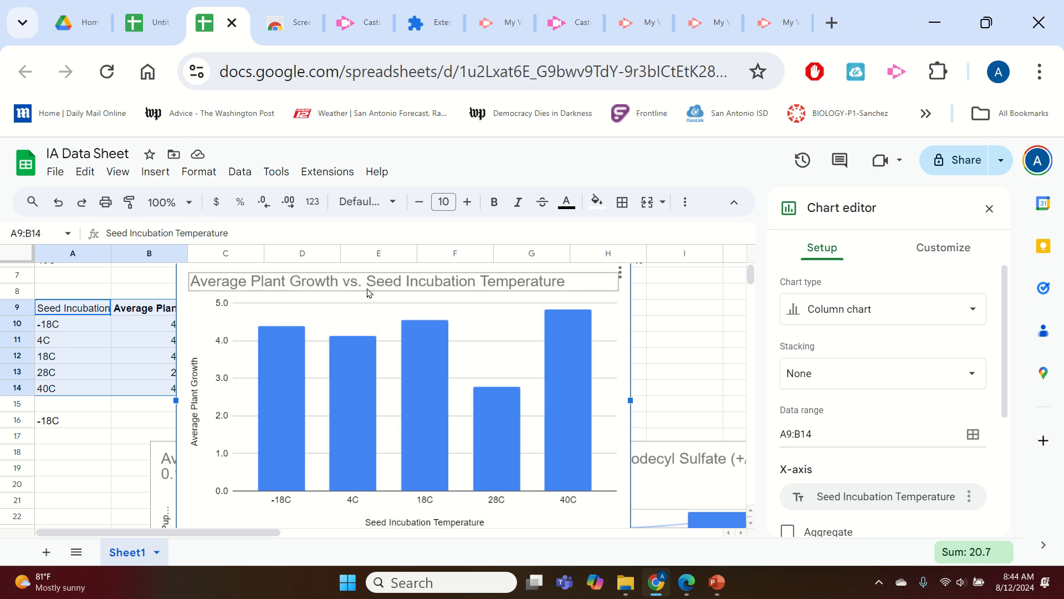
Edit the chart title to read 'Average Growth in cm of S. Cercesai vs. Seed Incubation Temperature'.
click(474, 284)
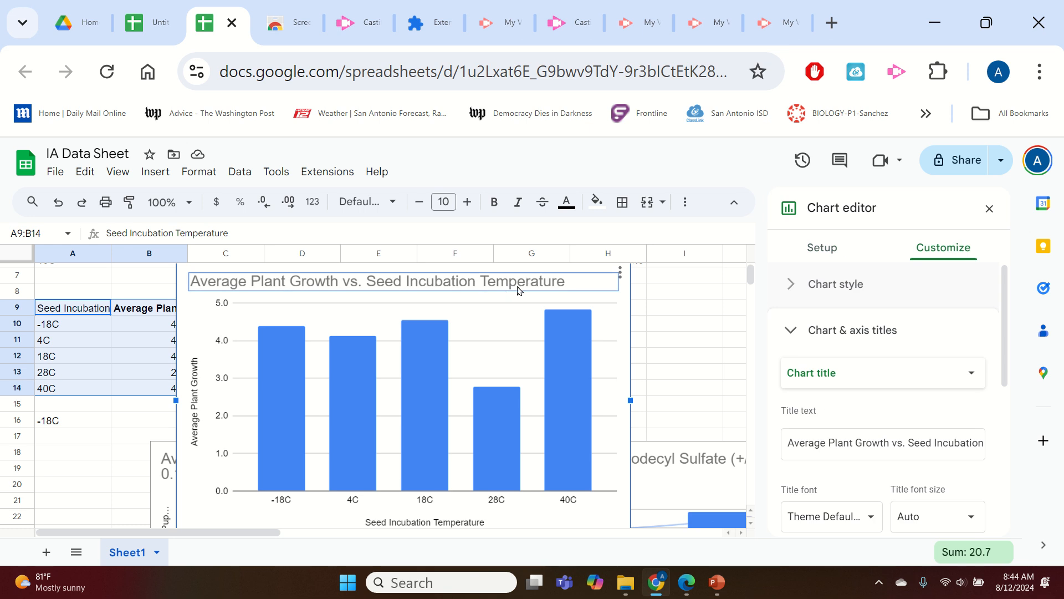
click(511, 282)
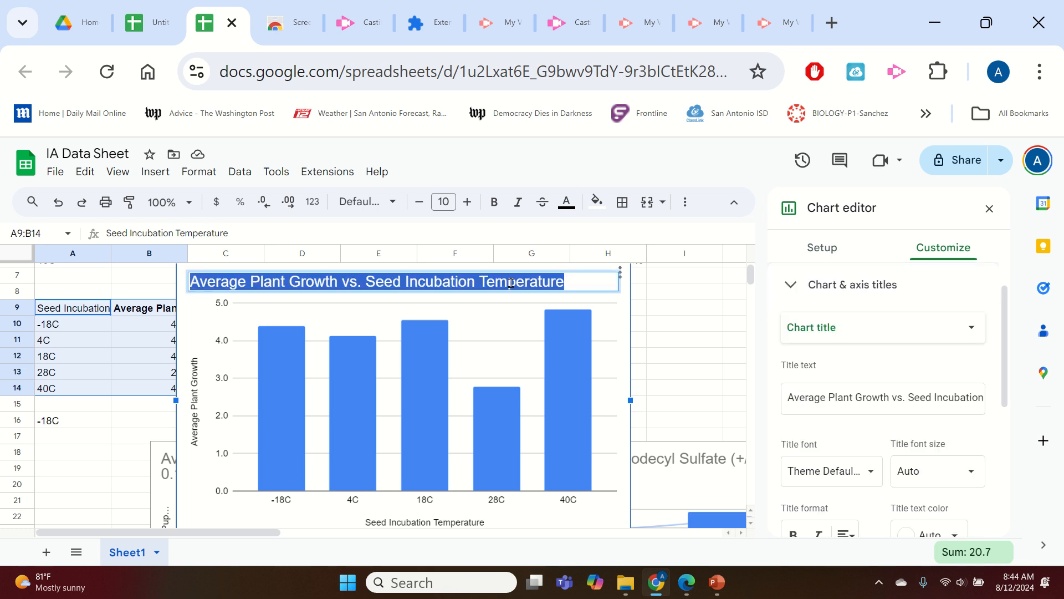
click(882, 397)
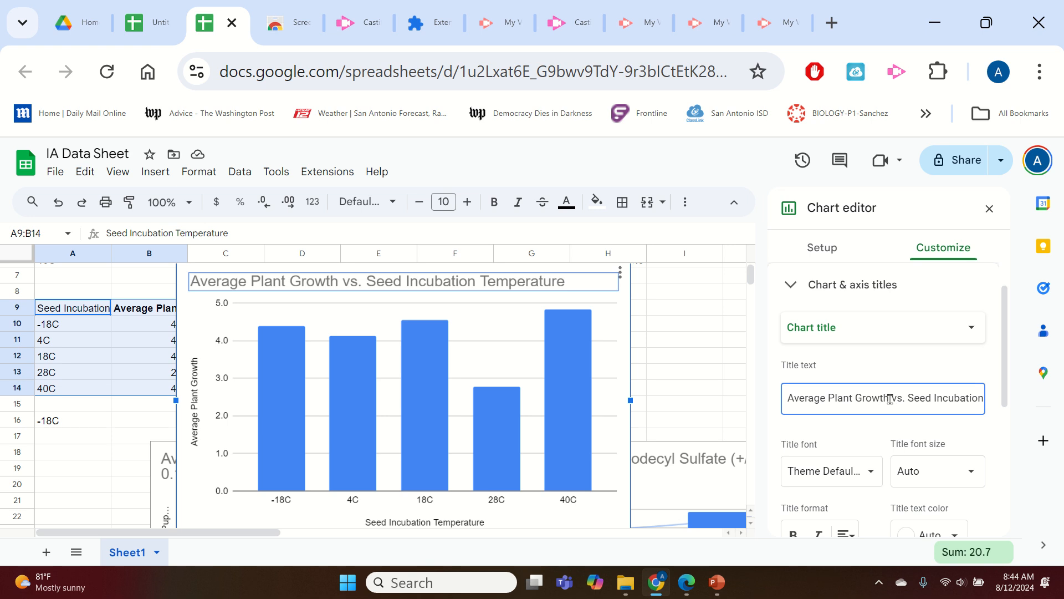
drag(863, 397, 829, 400)
text(G)
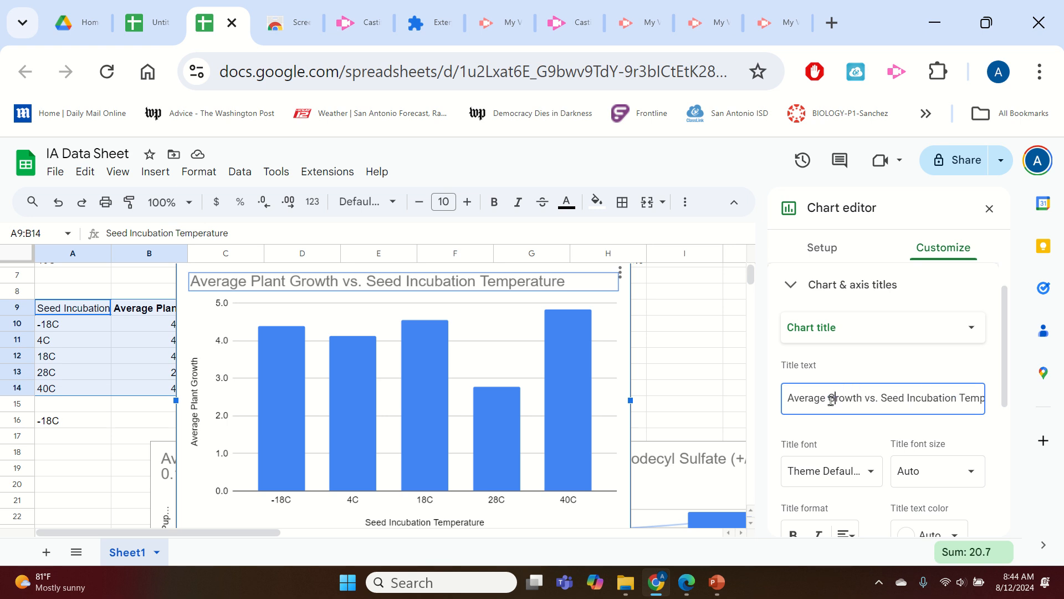
key(Right)
key(Right)
key(Right)
key(Right)
key(Right)
text(in)
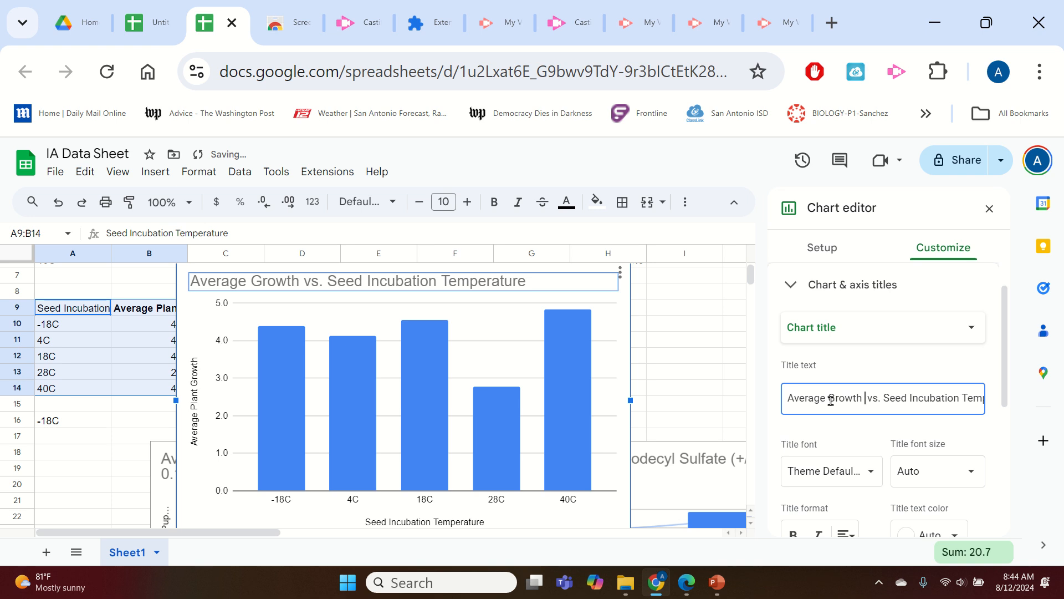
text( C)
key(BackSpace)
text(cm of)
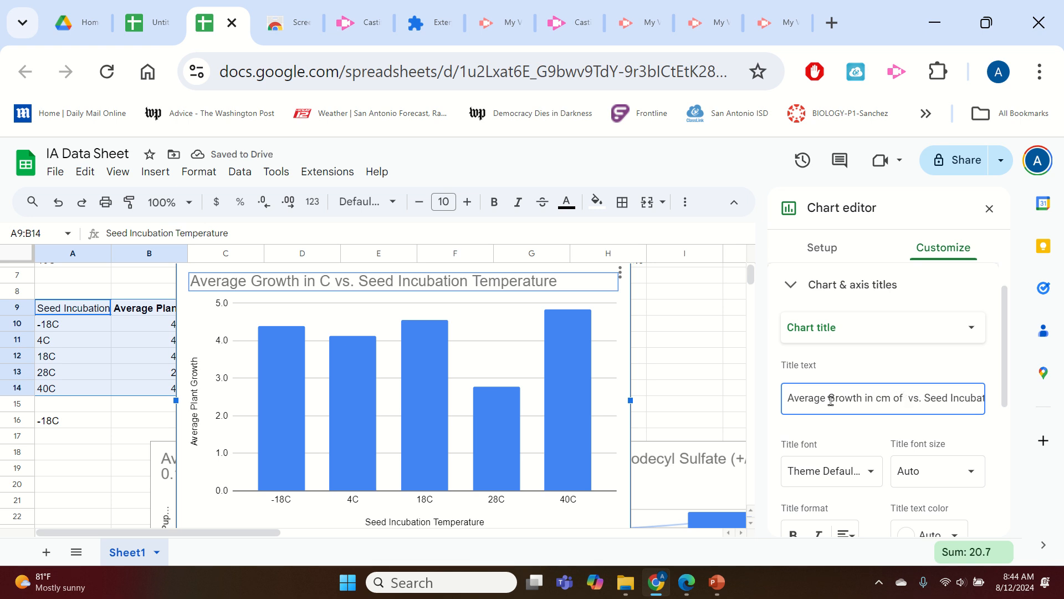
text( S. Cercesai)
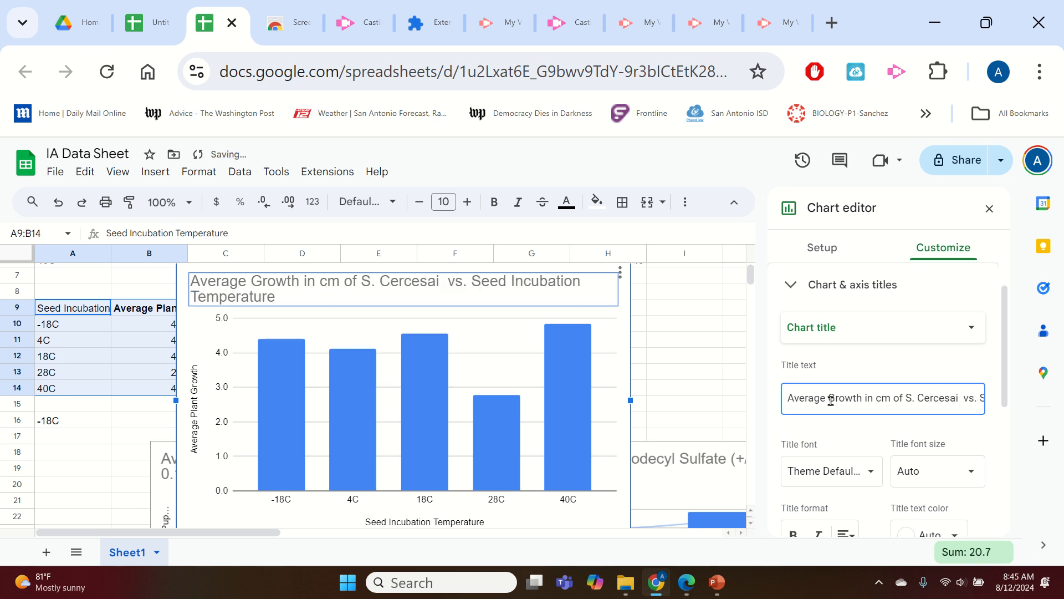
Insert '+/- 0.1cm' after 'S. Cercesai' in the chart title.
text(=/-)
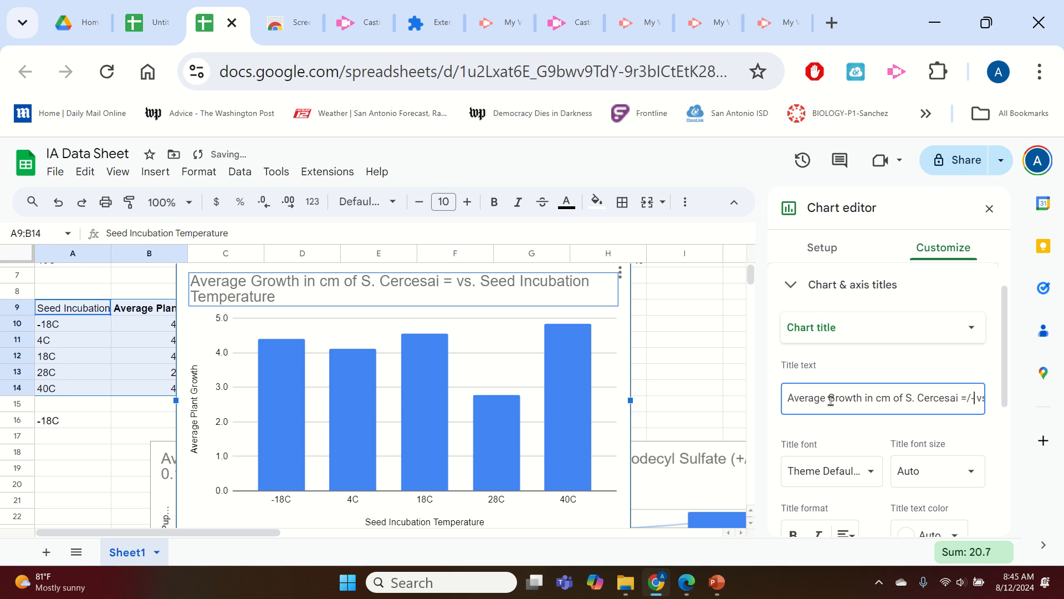
key(BackSpace)
key(BackSpace)
key(BackSpace)
key(BackSpace)
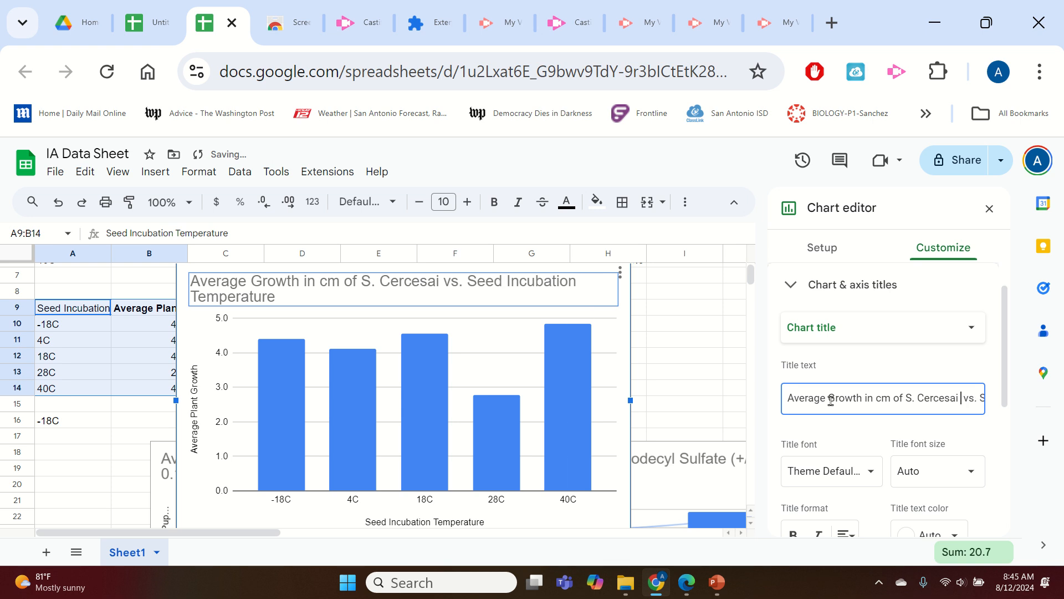
text(+/)
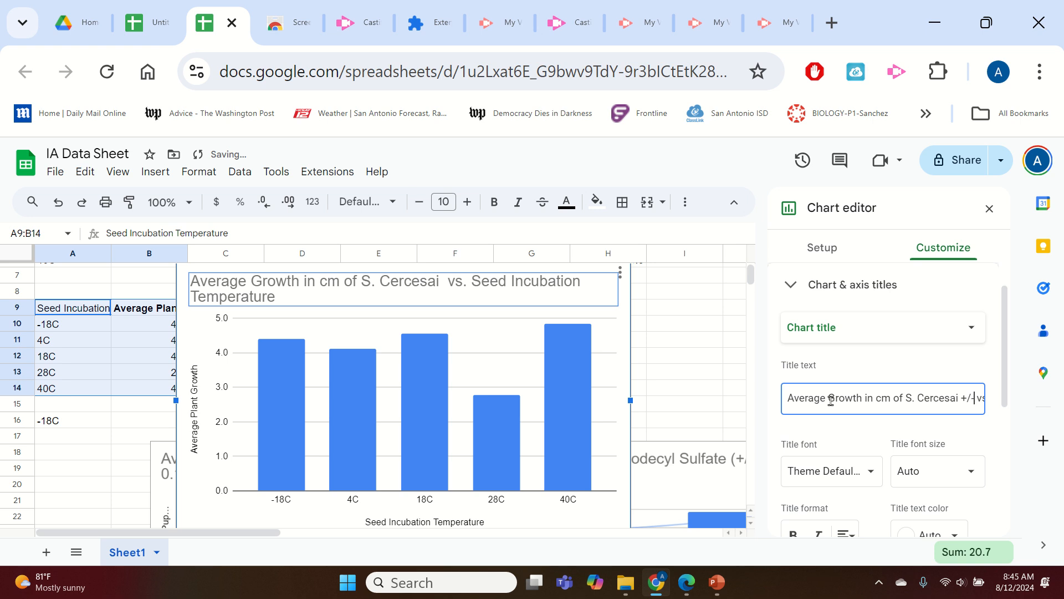
text(- 0.1cm)
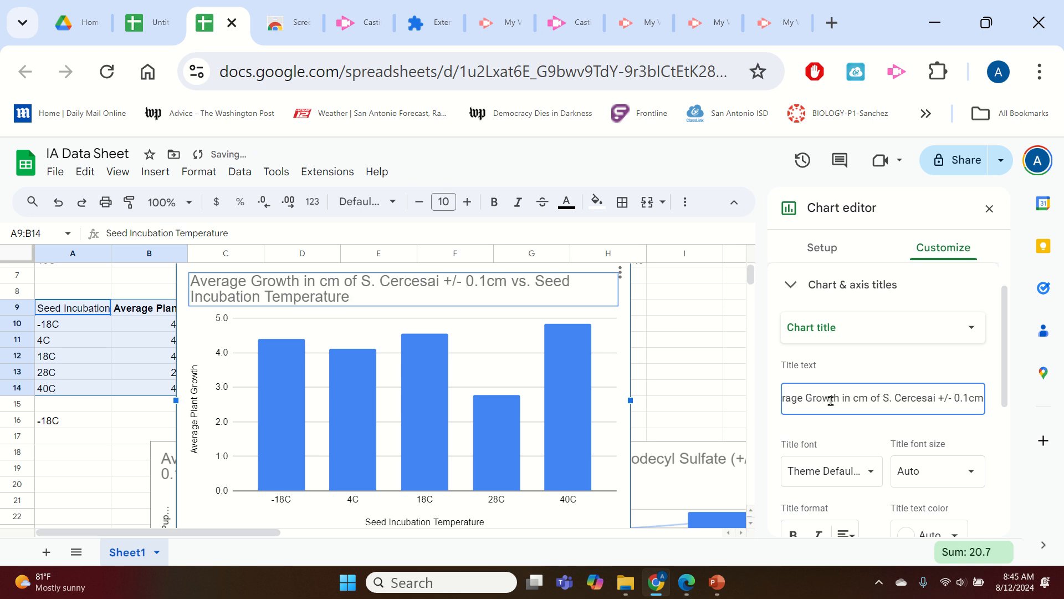
key(Right)
key(Right)
key(Right)
key(Right)
key(Right)
key(Right)
key(Right)
key(Right)
key(Right)
key(Right)
key(Right)
key(Right)
key(Right)
key(Right)
key(Right)
key(Right)
key(Right)
key(Right)
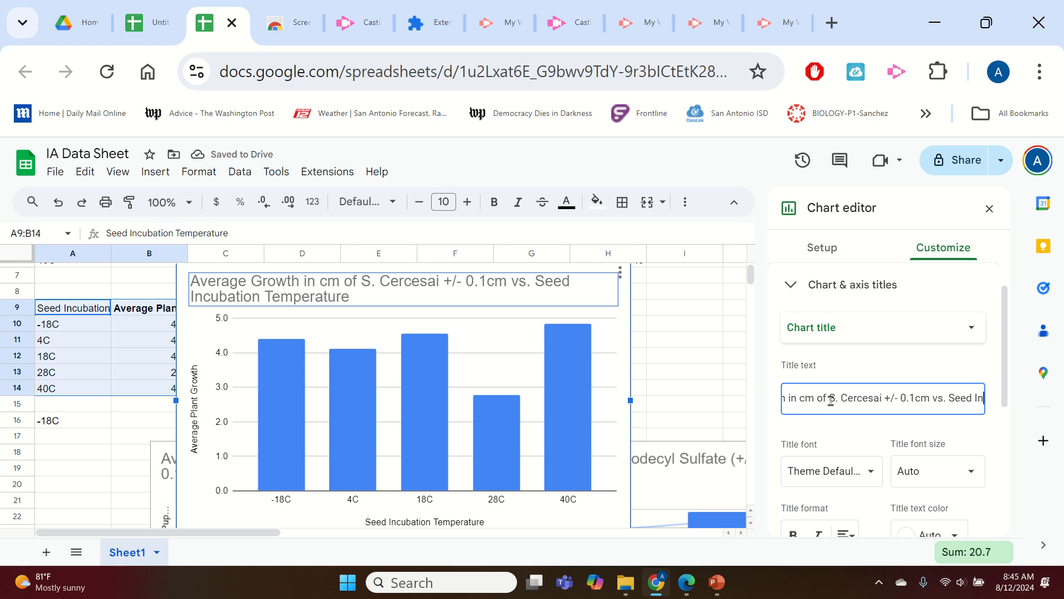
key(Right)
key(Right)
key(Right)
key(Right)
key(Right)
key(Right)
key(Right)
key(Right)
key(Right)
key(Right)
key(Right)
key(Right)
key(Right)
key(Right)
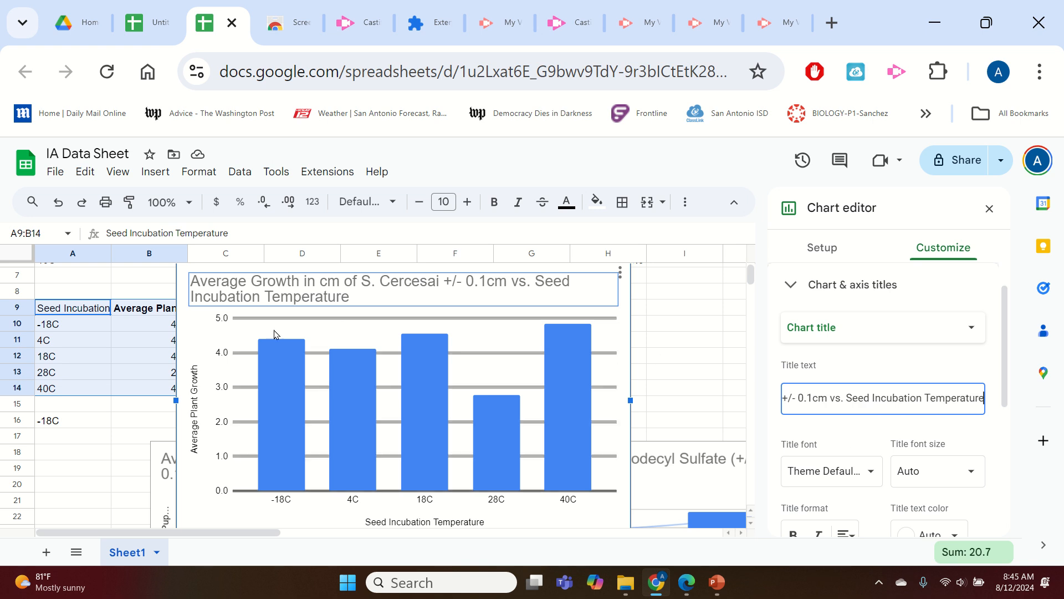
Set the horizontal axis title to 'Seed Incubation Temperature +/- 2C'.
double_click(377, 295)
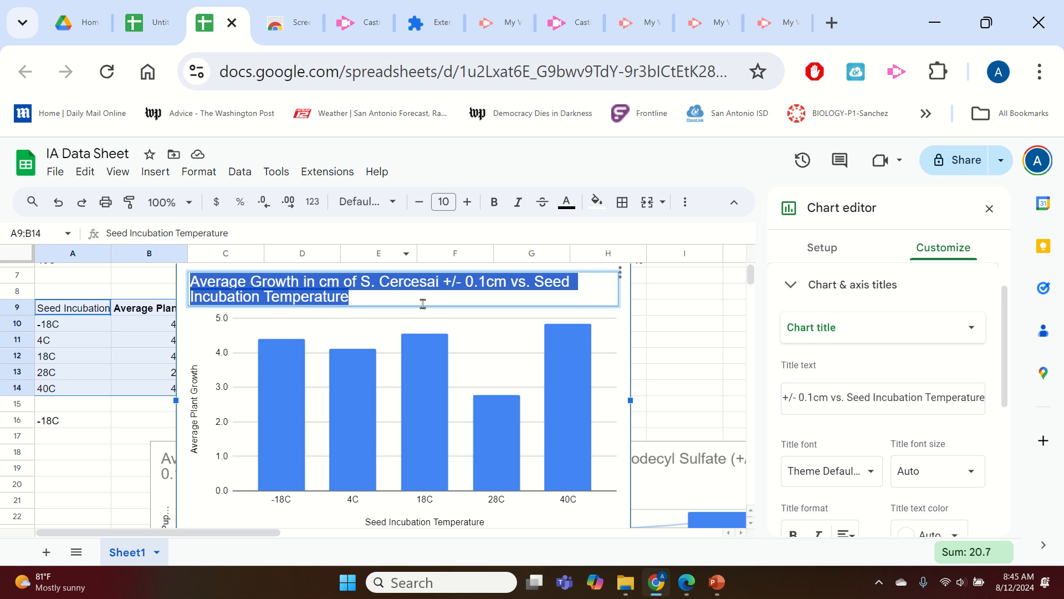
double_click(198, 421)
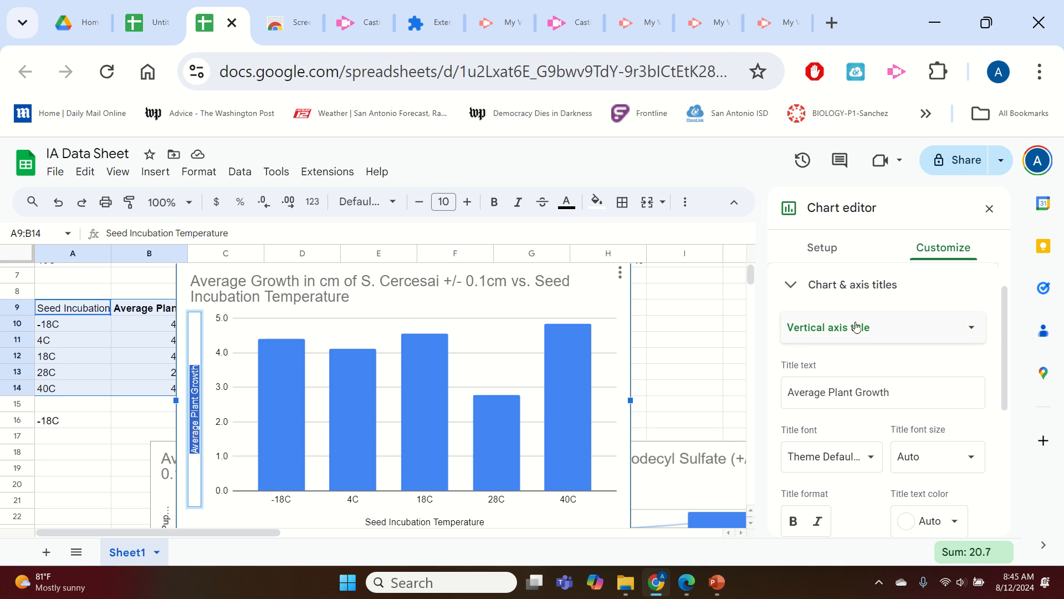
click(934, 246)
click(821, 246)
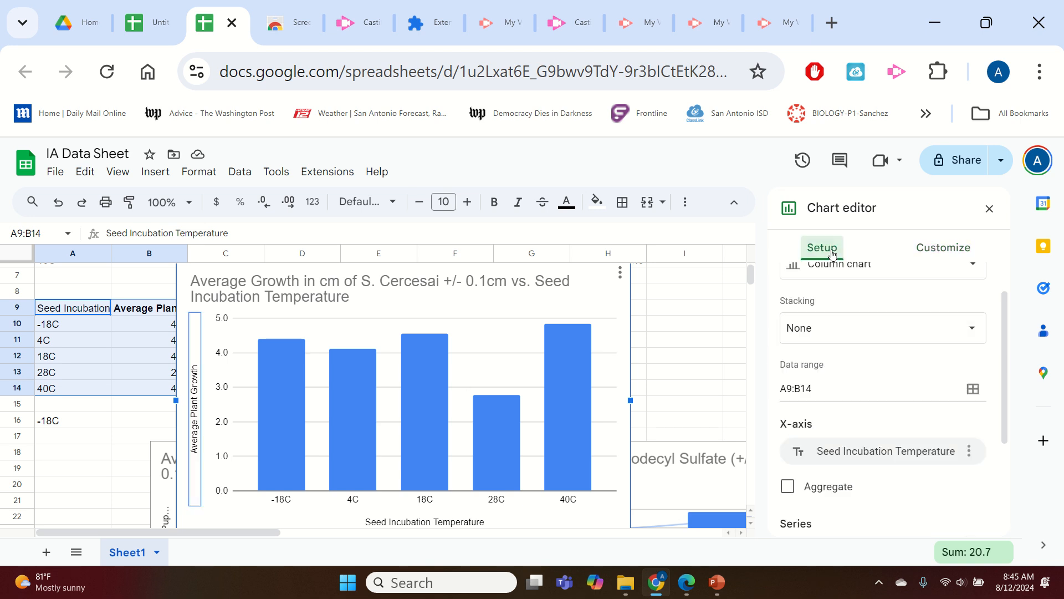
click(939, 247)
click(882, 293)
click(880, 290)
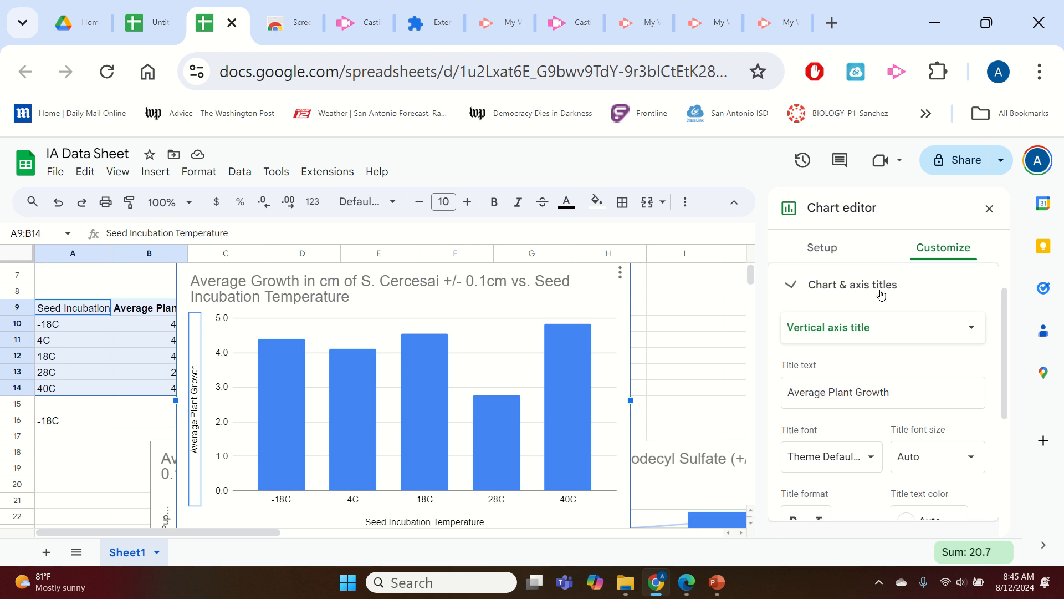
click(890, 327)
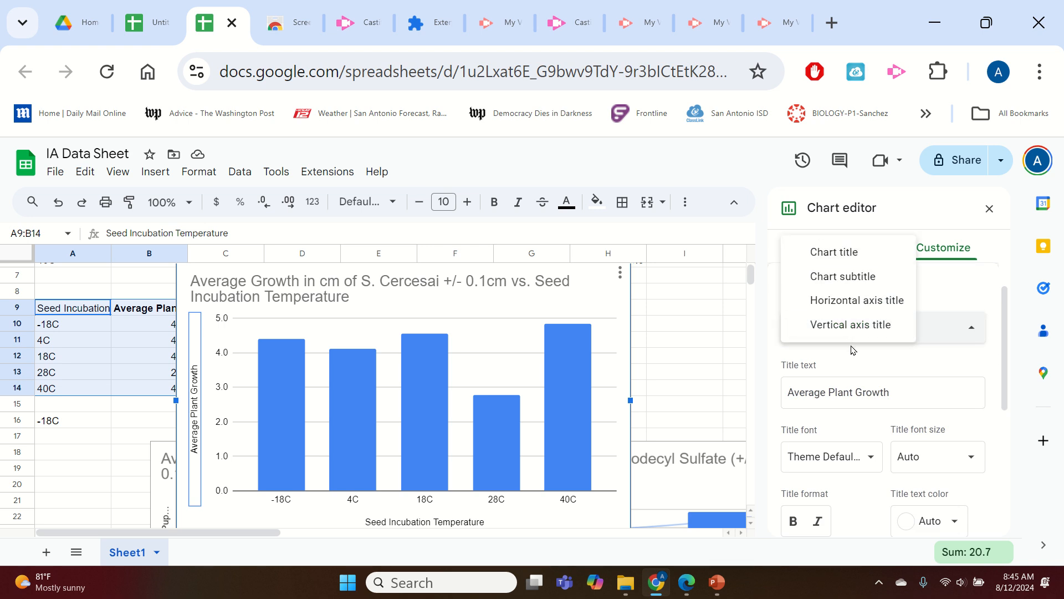
click(873, 306)
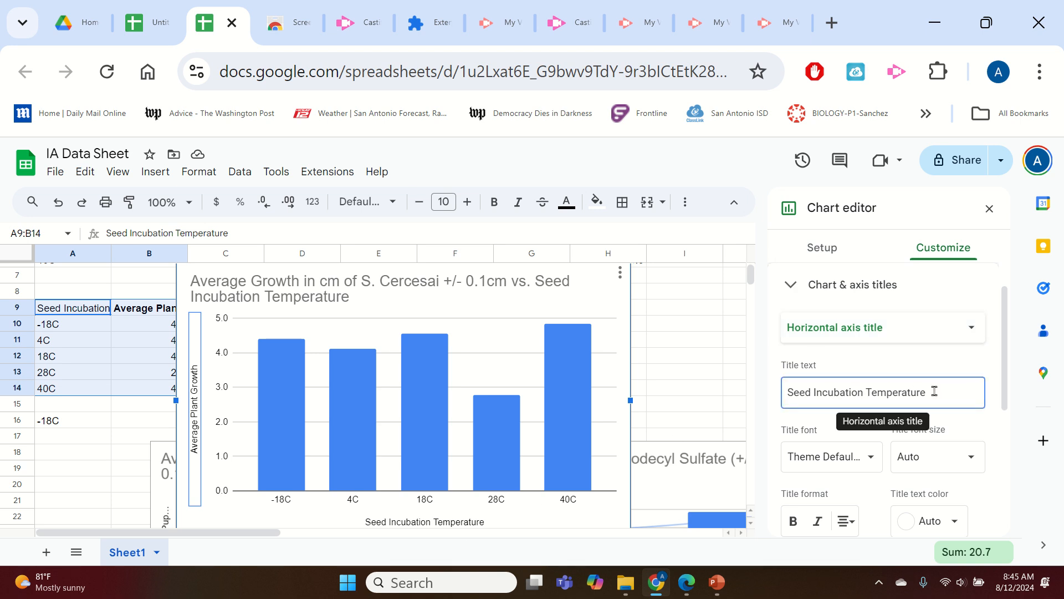
drag(936, 392, 773, 415)
text(Temeprat)
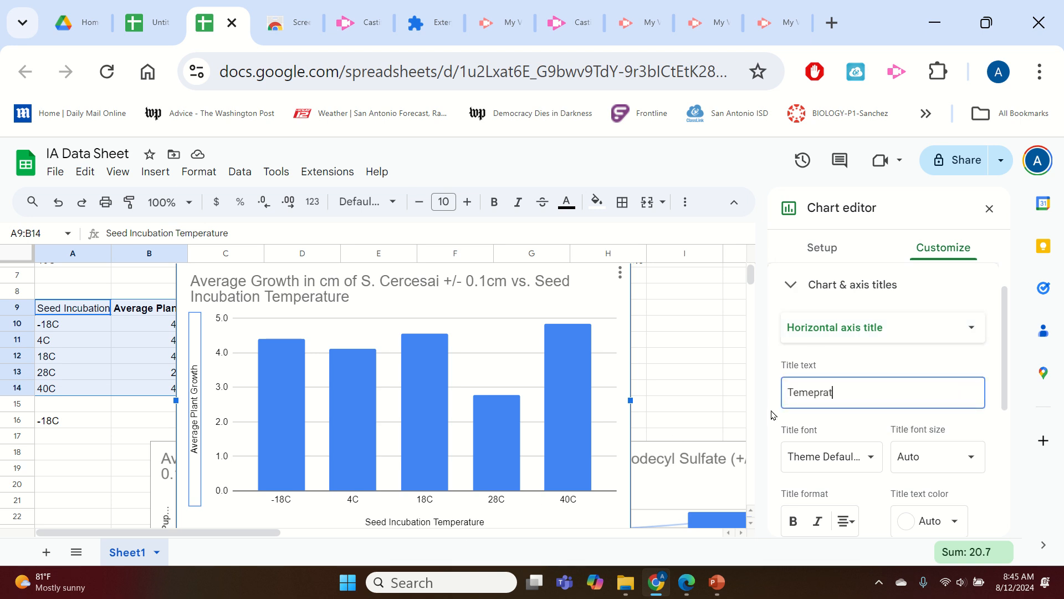
key(BackSpace)
double_click(841, 395)
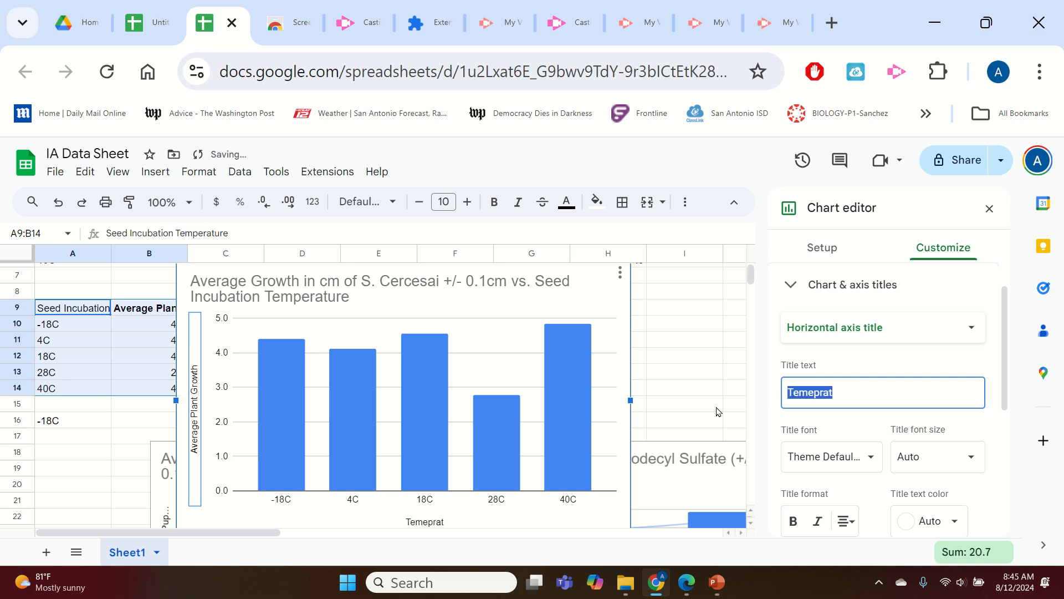
text(Seed I)
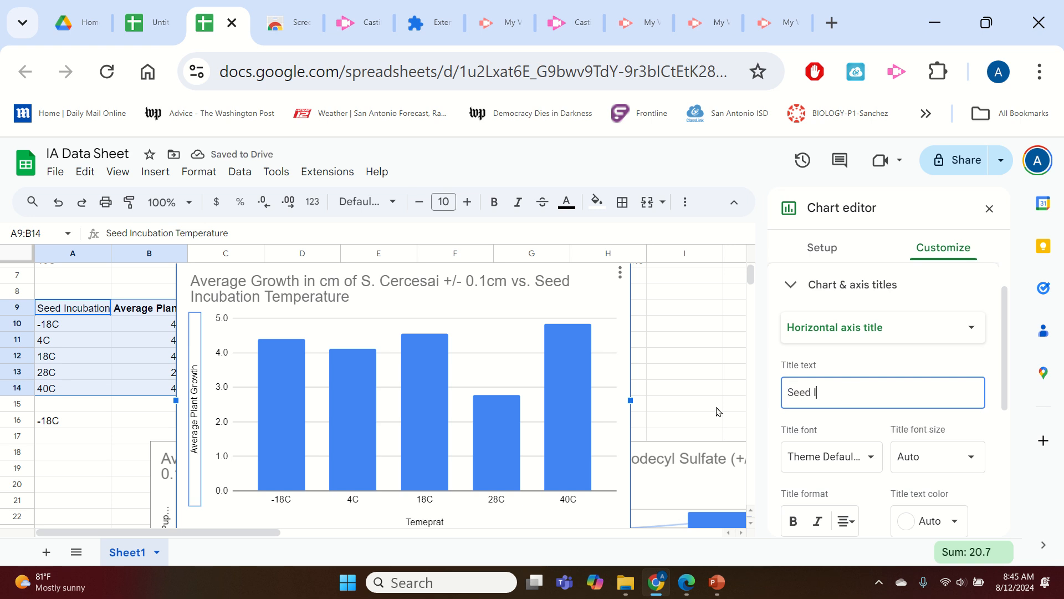
text(ncubation Temperature)
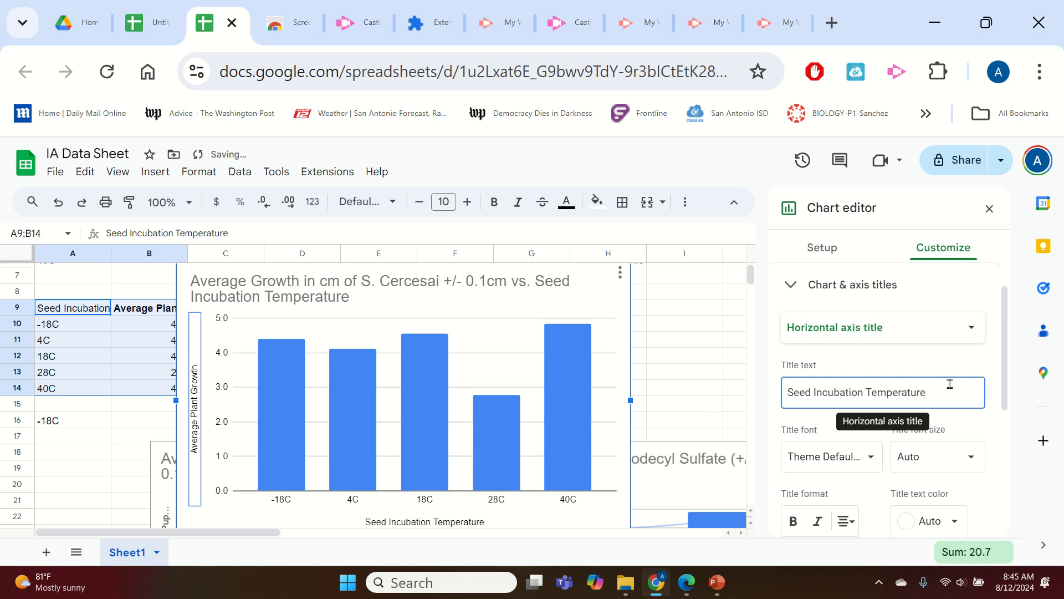
text(+/)
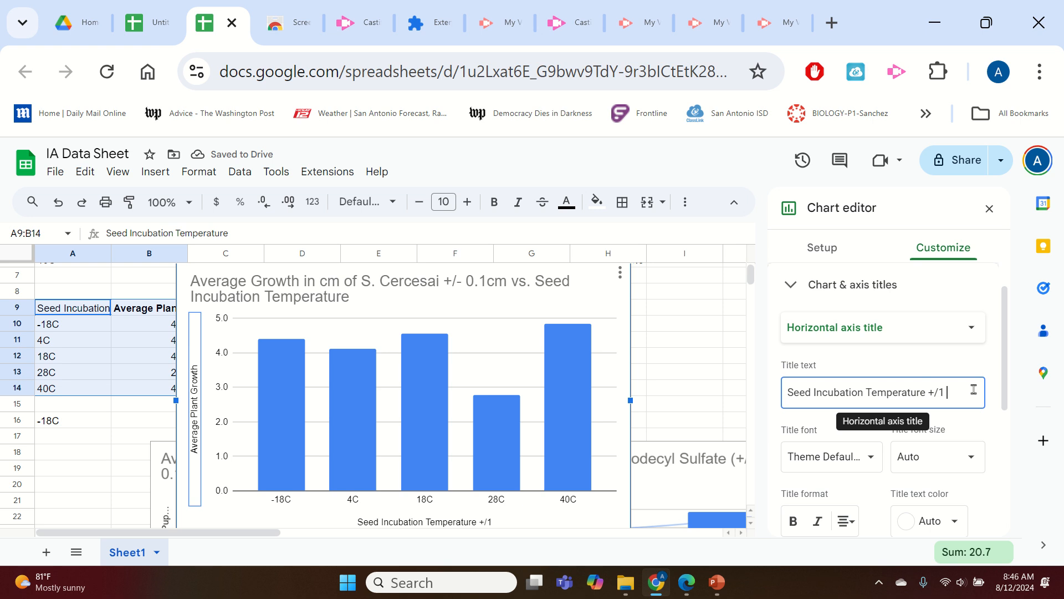
text(1 2C)
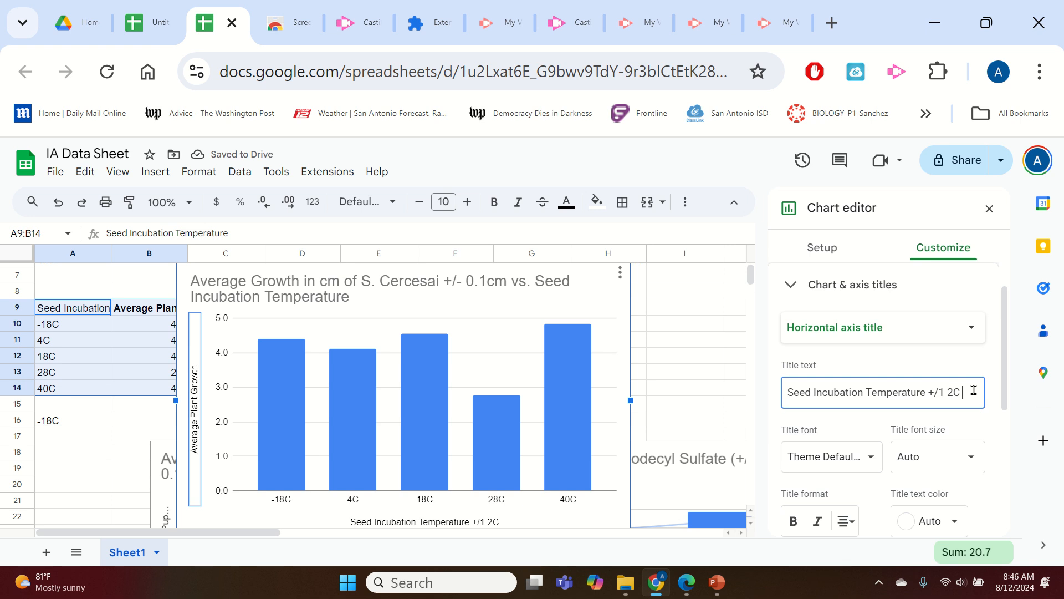
drag(949, 392, 940, 392)
text(-)
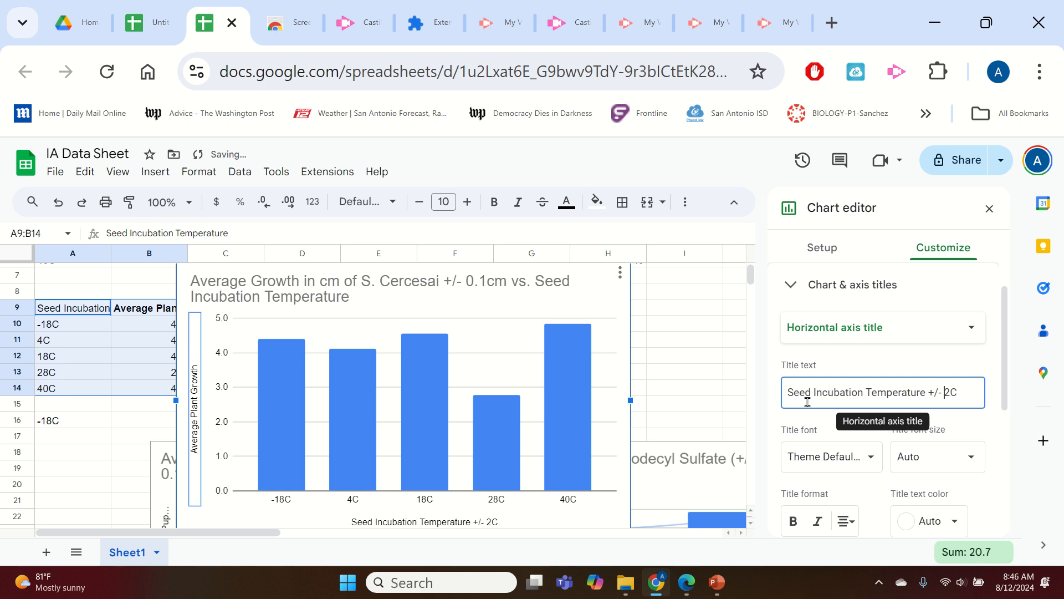
Change the vertical axis title to 'Average Growth of S. Cervesai +/1 0.1cm on Day 5'.
double_click(193, 453)
click(890, 391)
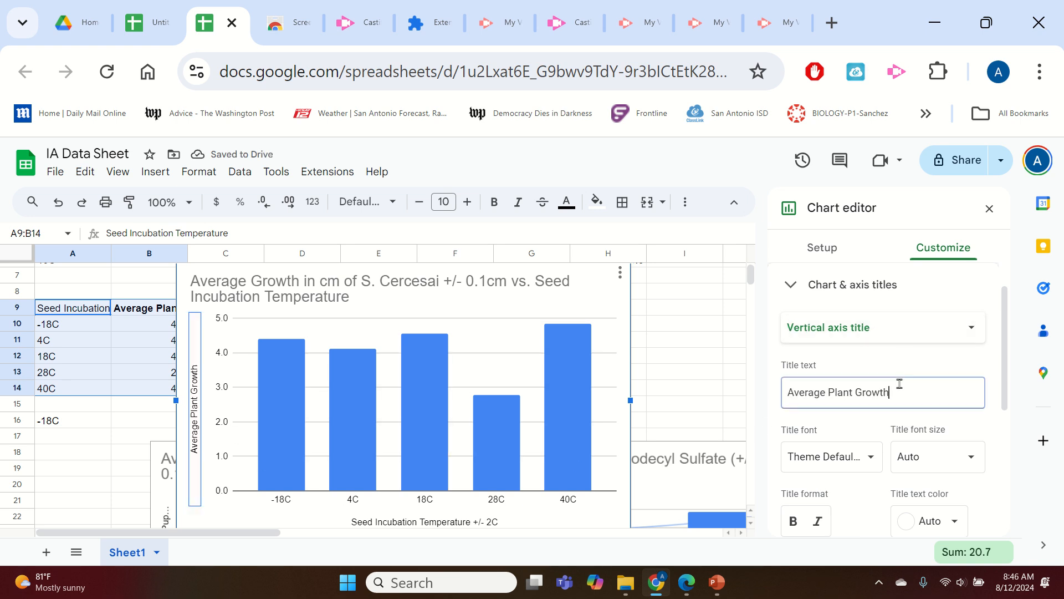
drag(832, 394, 973, 382)
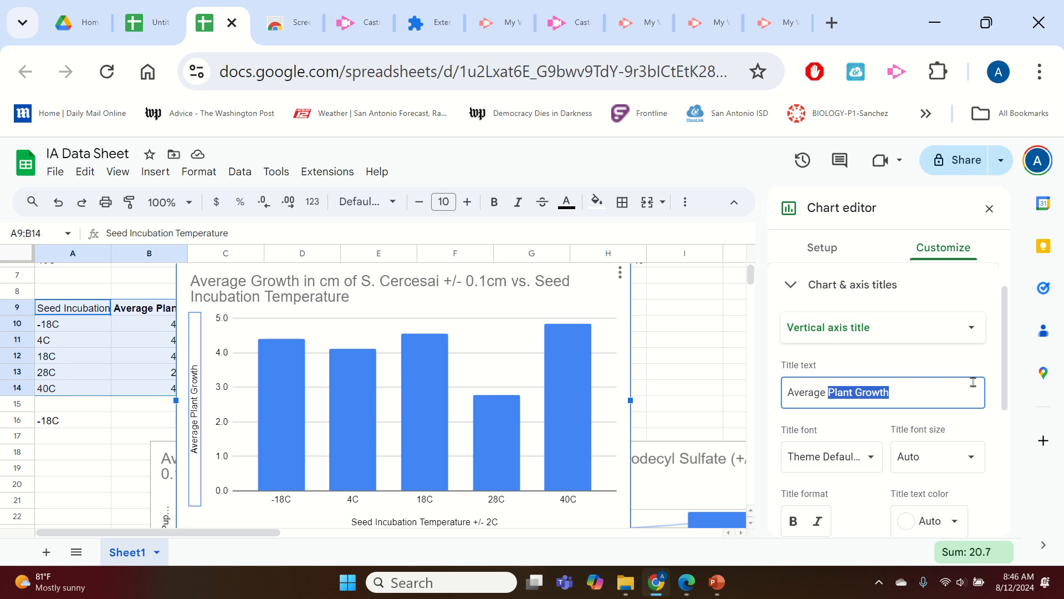
text(G)
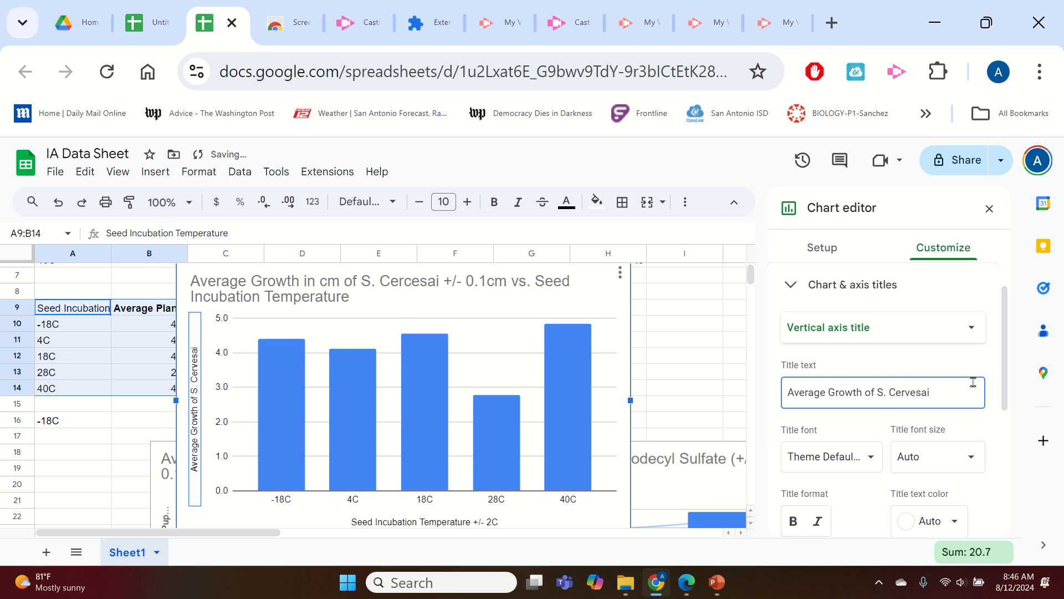
text(+/1 0.1cm)
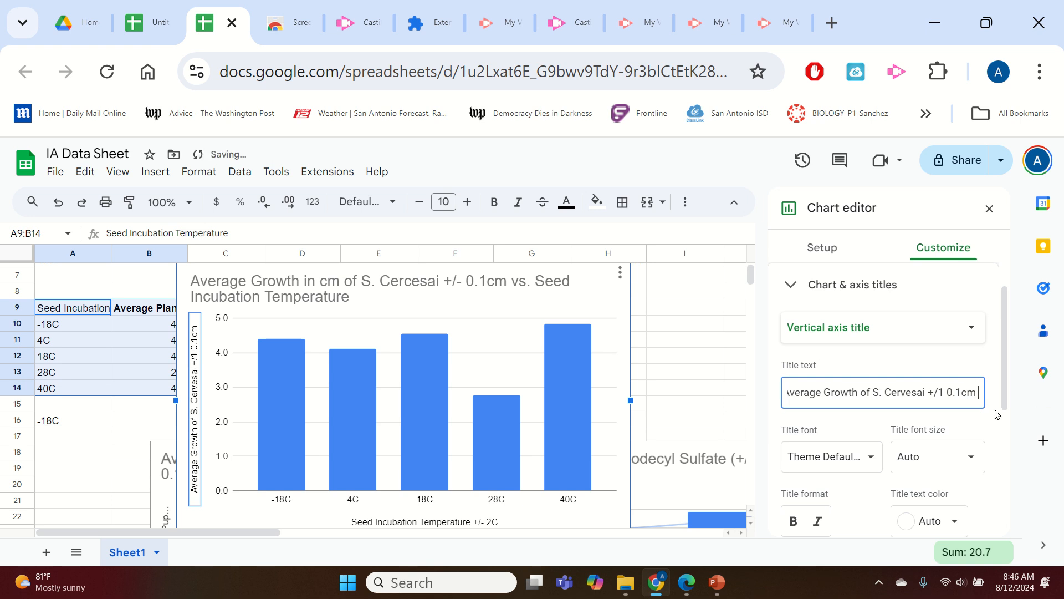
text( on Day)
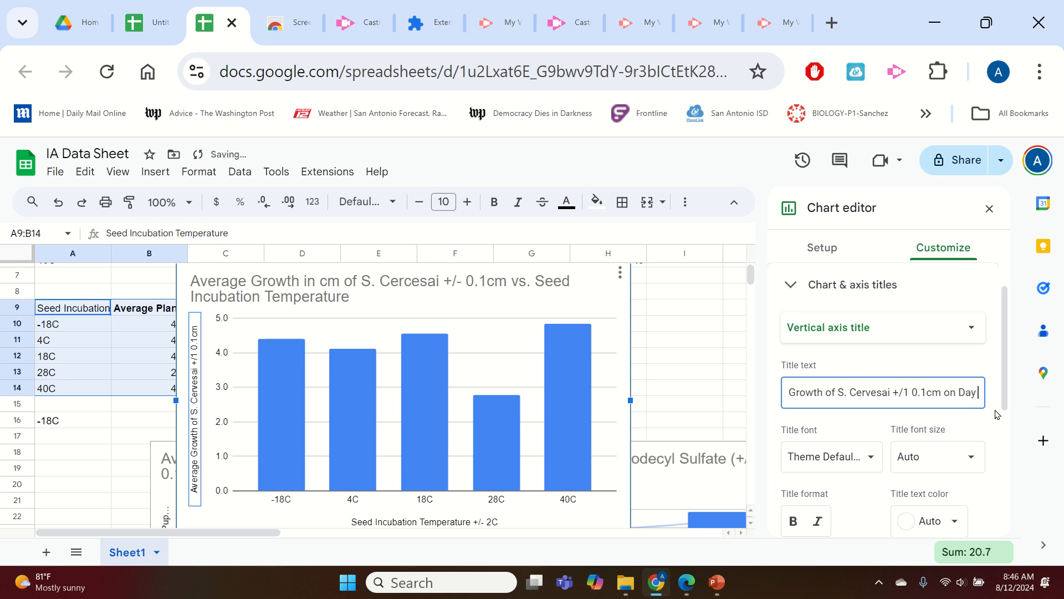
text( 5)
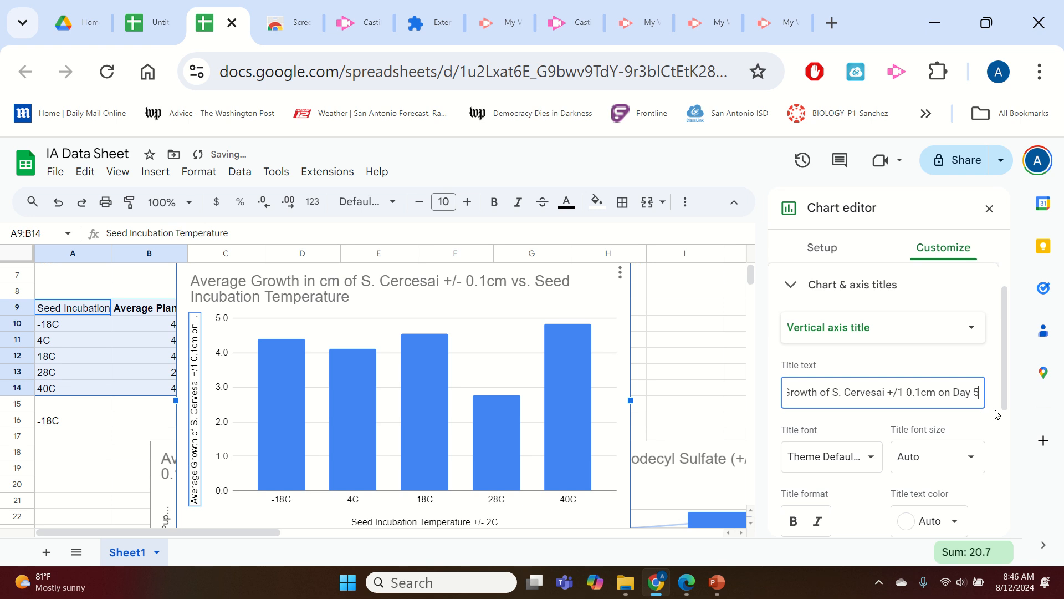
Append 'on Day 6' to the end of the chart title.
click(366, 293)
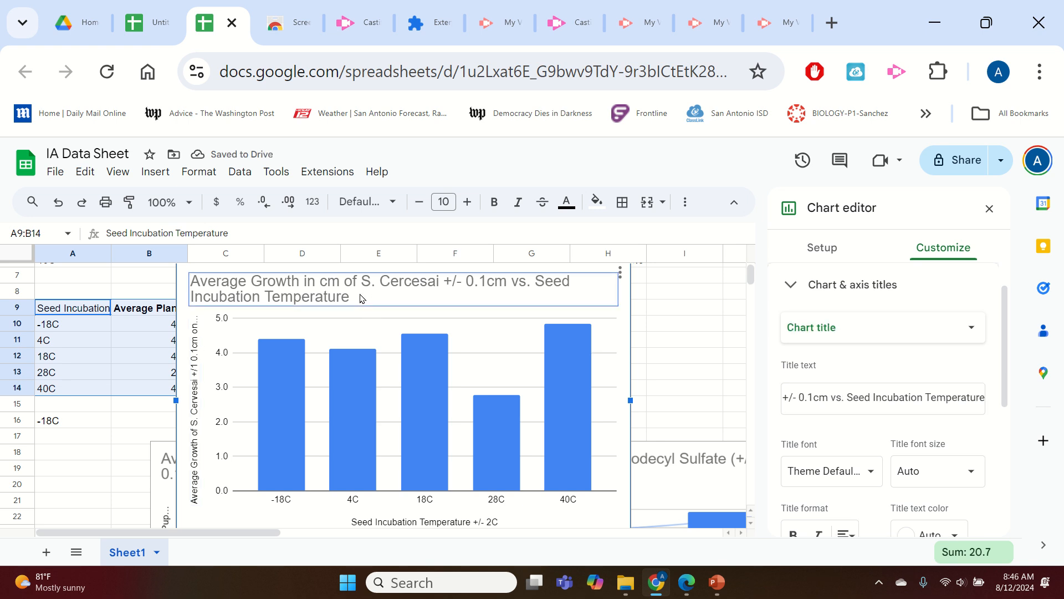
click(358, 296)
click(380, 292)
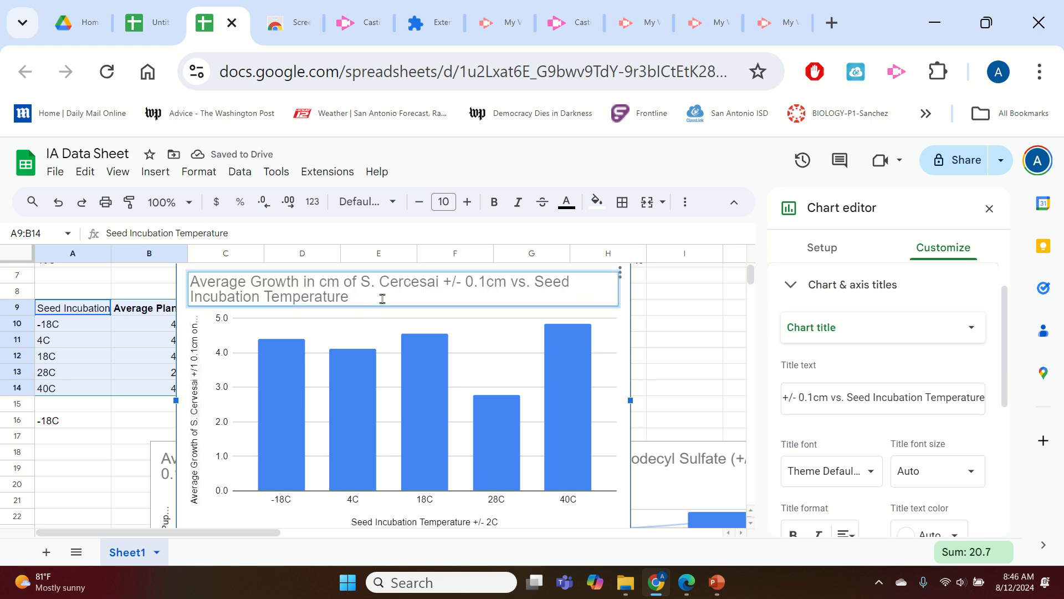
text(on Day 6)
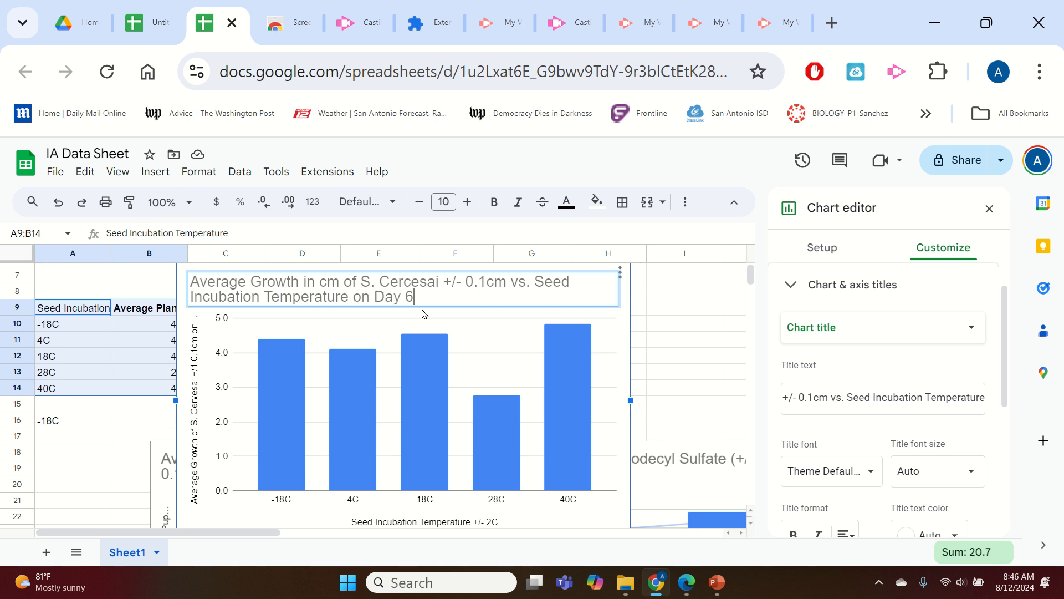
key(BackSpace)
text(5)
Change the chart title's ending to 'on Day 5'.
click(617, 336)
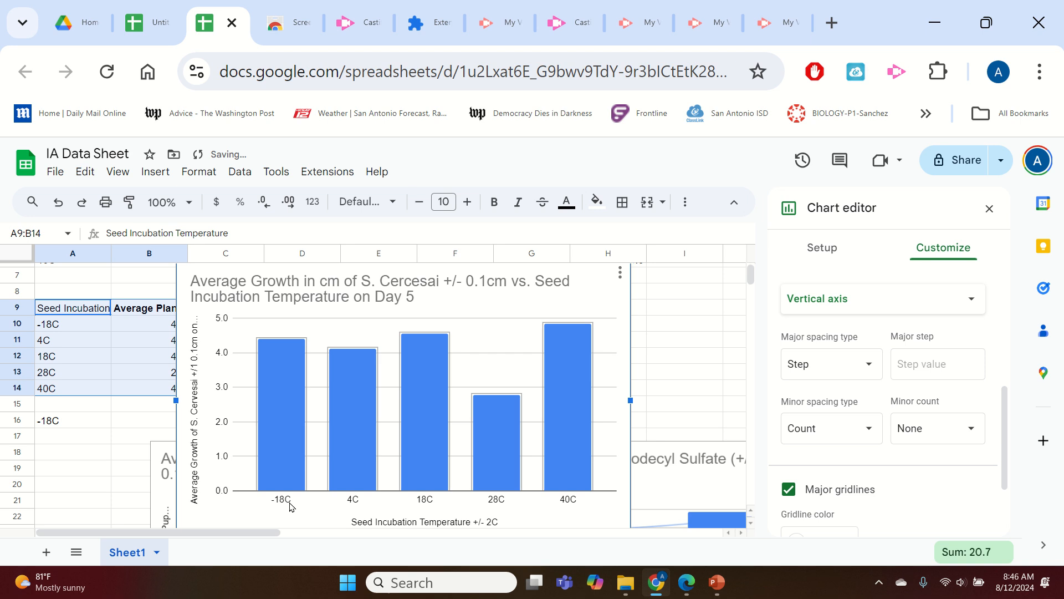
Color the -18C bar blue.
click(287, 451)
click(284, 453)
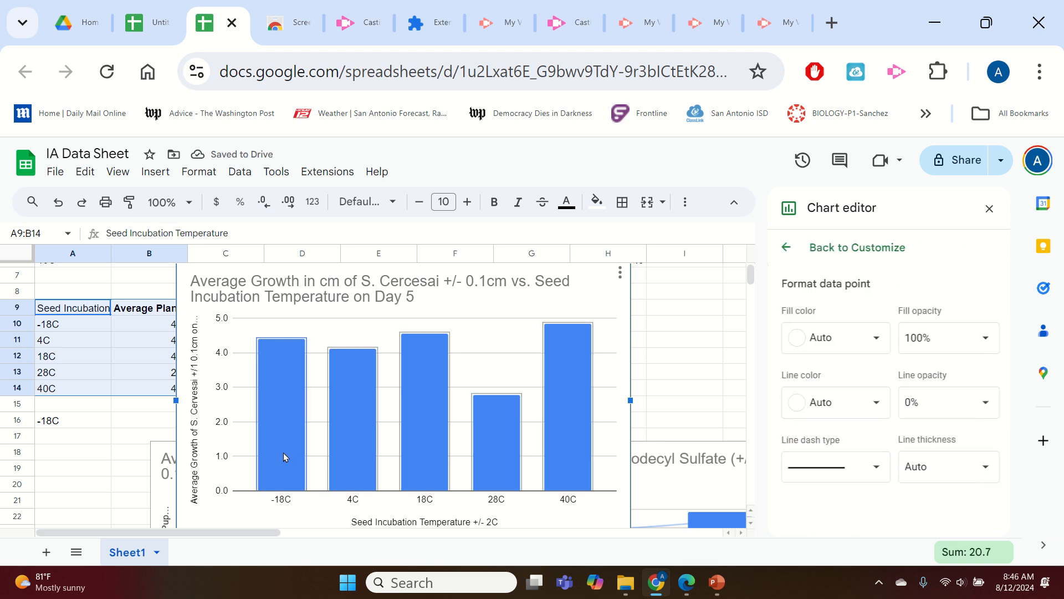
click(869, 337)
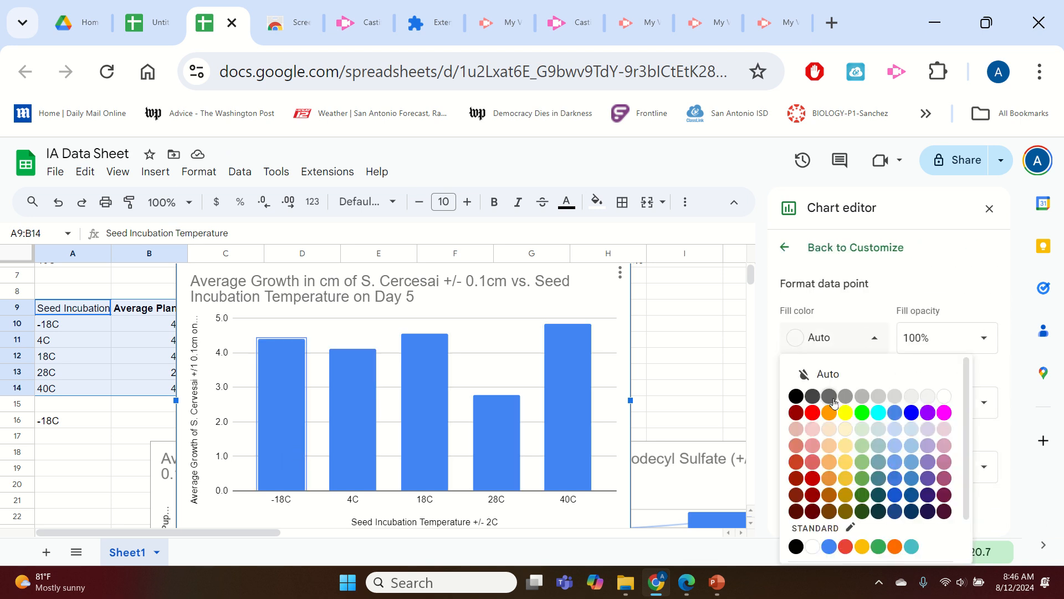
click(879, 413)
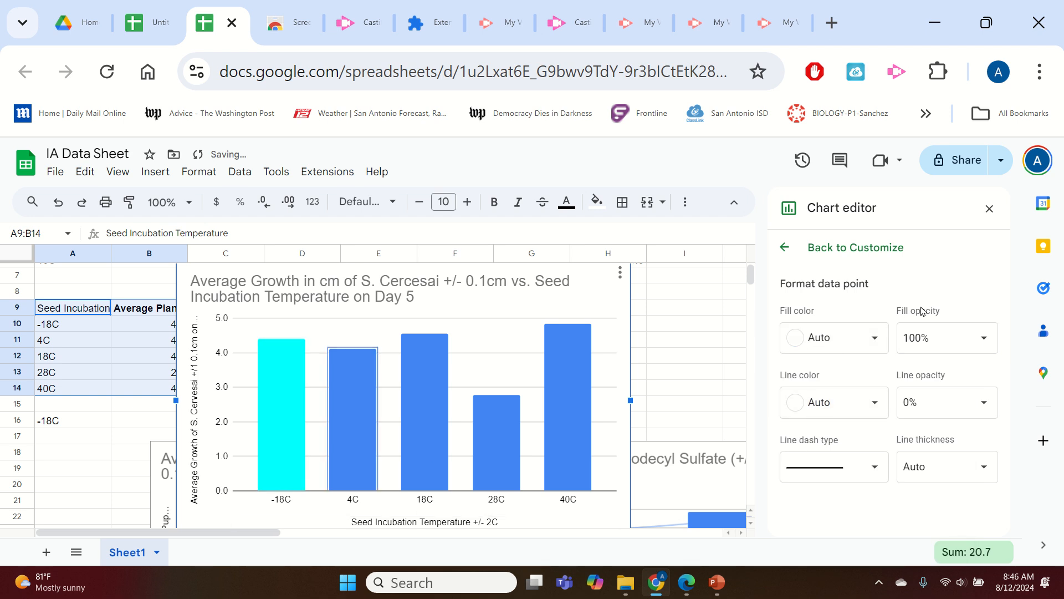
click(859, 340)
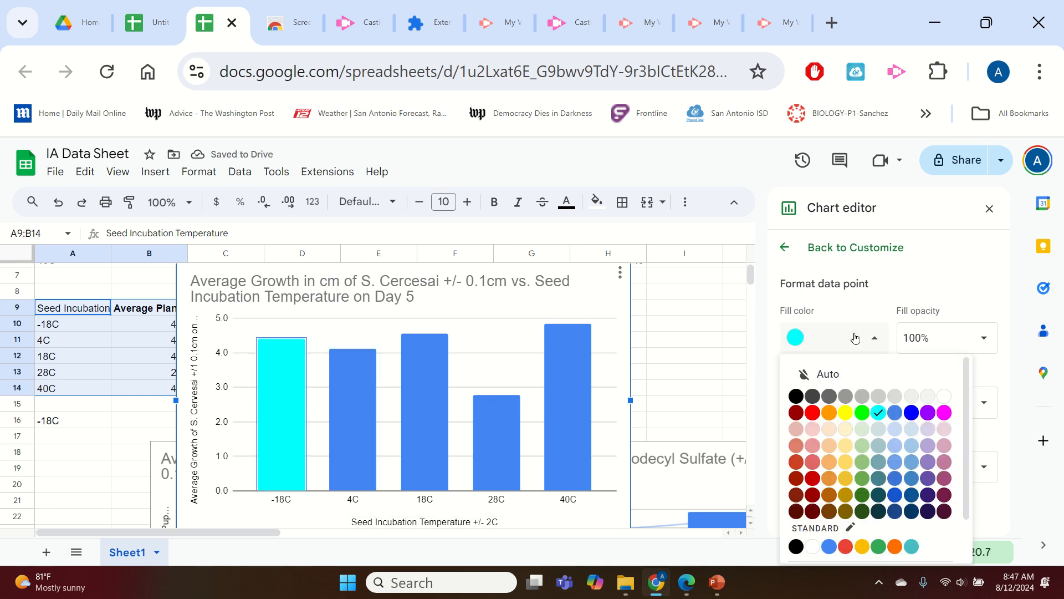
click(907, 413)
Color the 4C bar cyan.
click(359, 453)
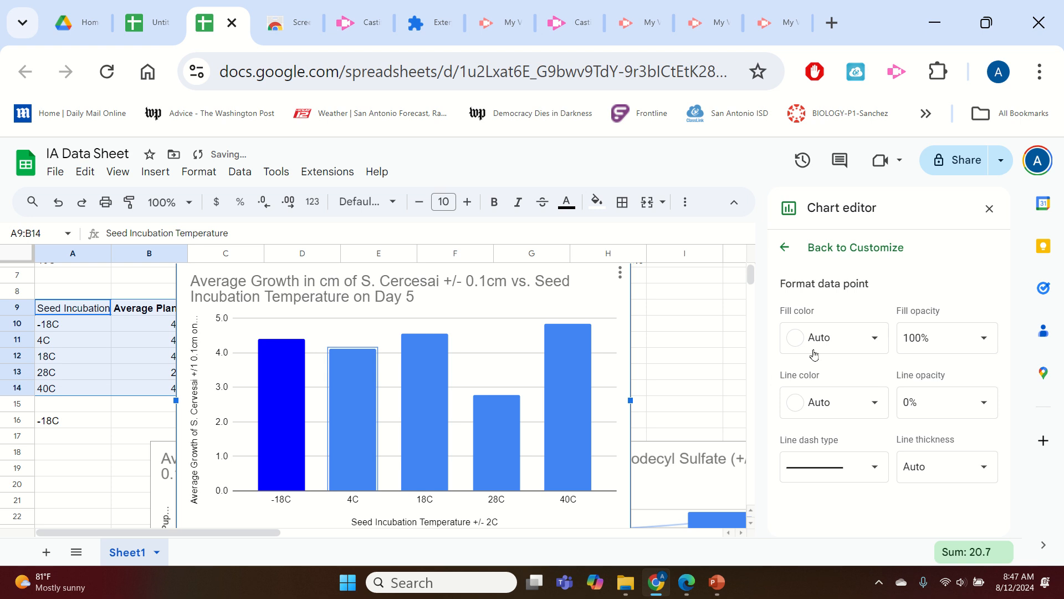
click(855, 339)
click(878, 412)
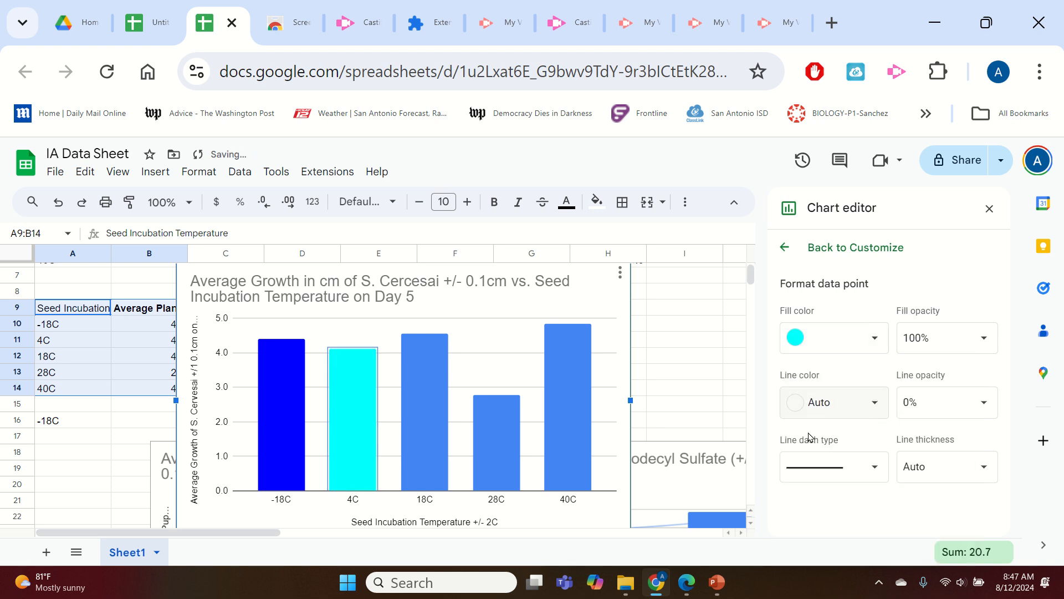
Color the 18C bar light orange.
click(430, 438)
click(857, 339)
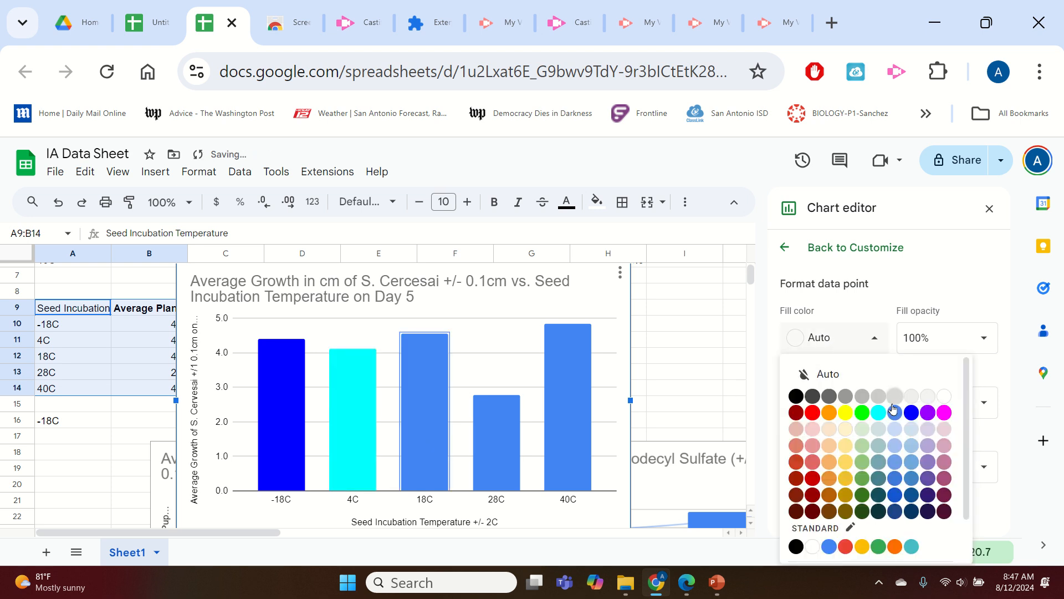
click(829, 445)
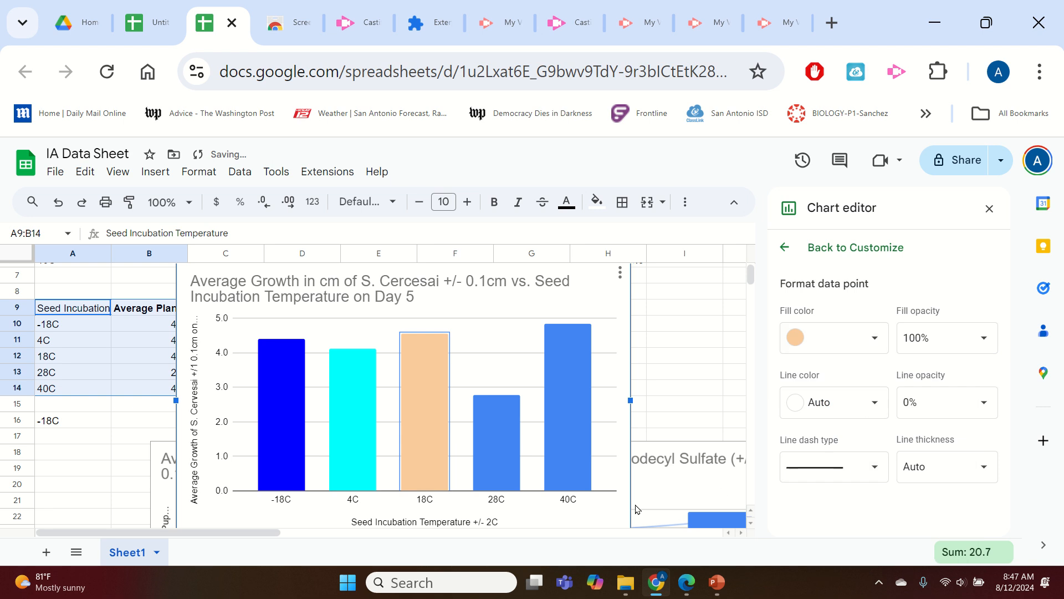
Color the 28C bar yellow.
click(512, 481)
click(840, 339)
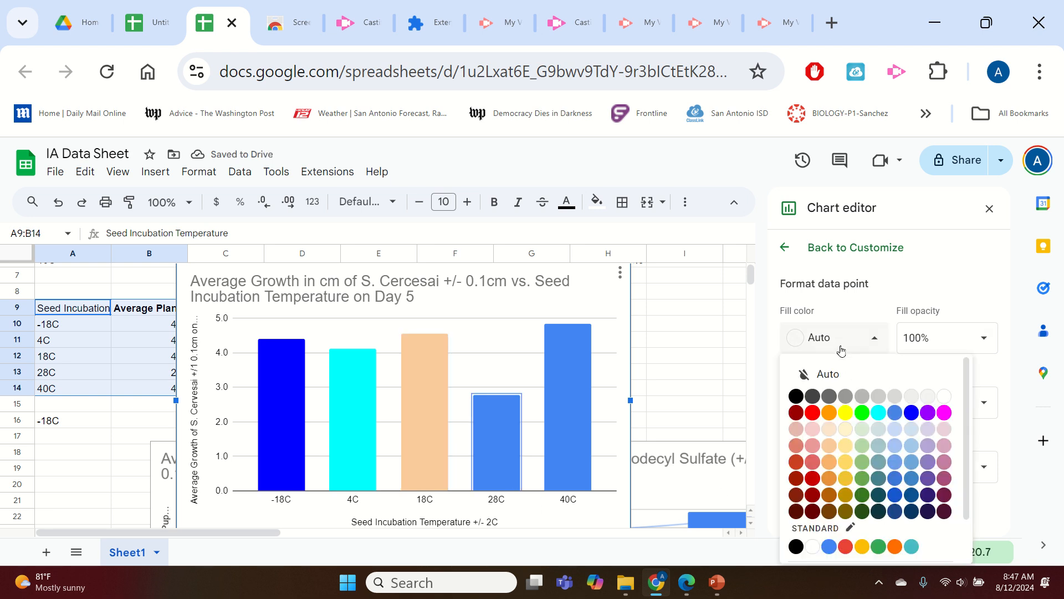
click(849, 415)
Color the 40C bar red.
click(551, 451)
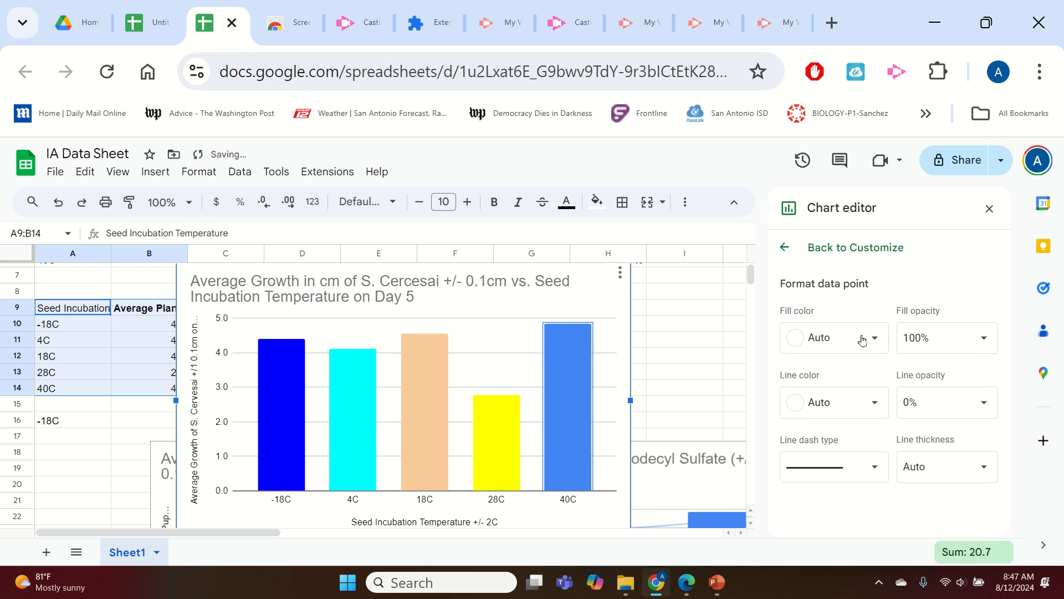
click(871, 337)
click(813, 413)
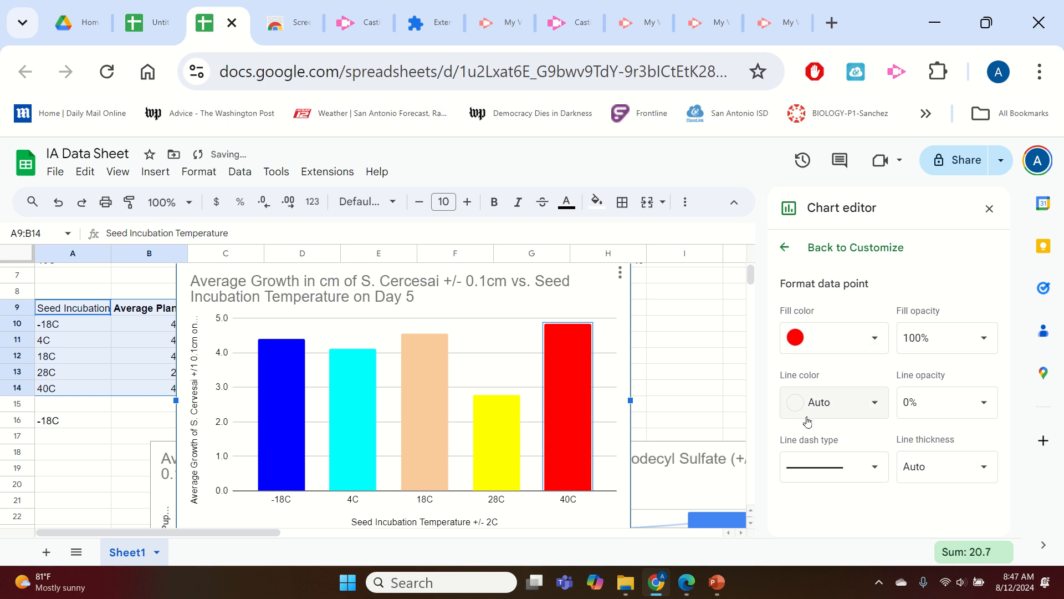
click(707, 388)
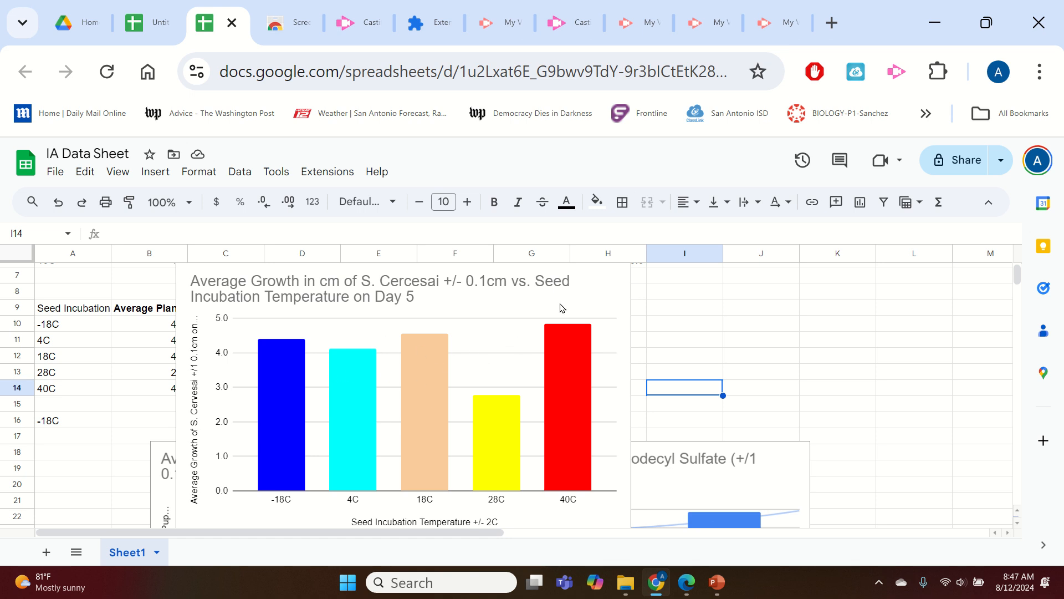
Reopen the chart editor and enable a trendline for the Average Plant Growth series.
click(538, 312)
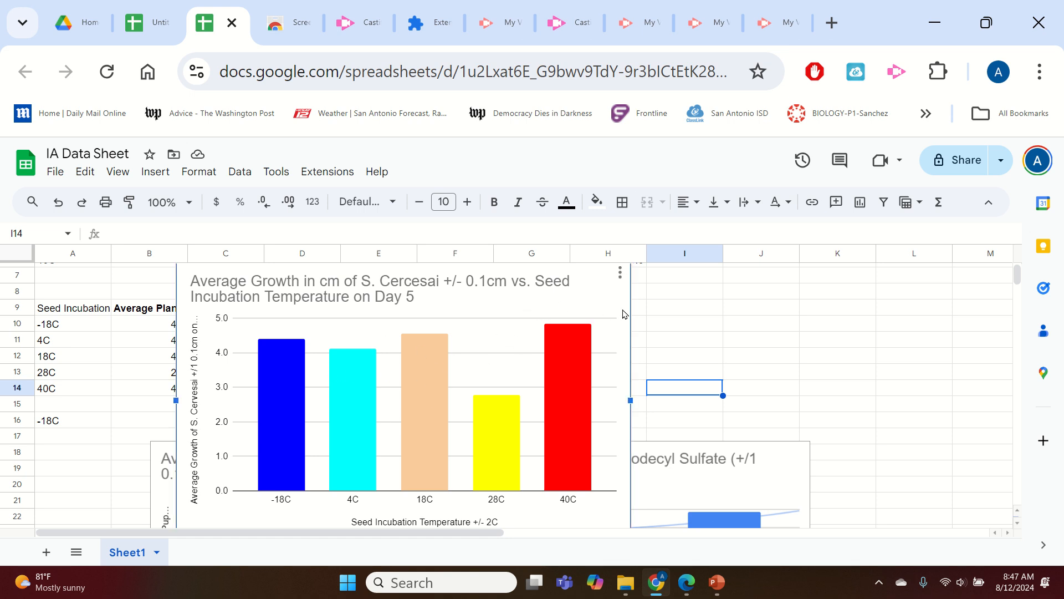
click(619, 272)
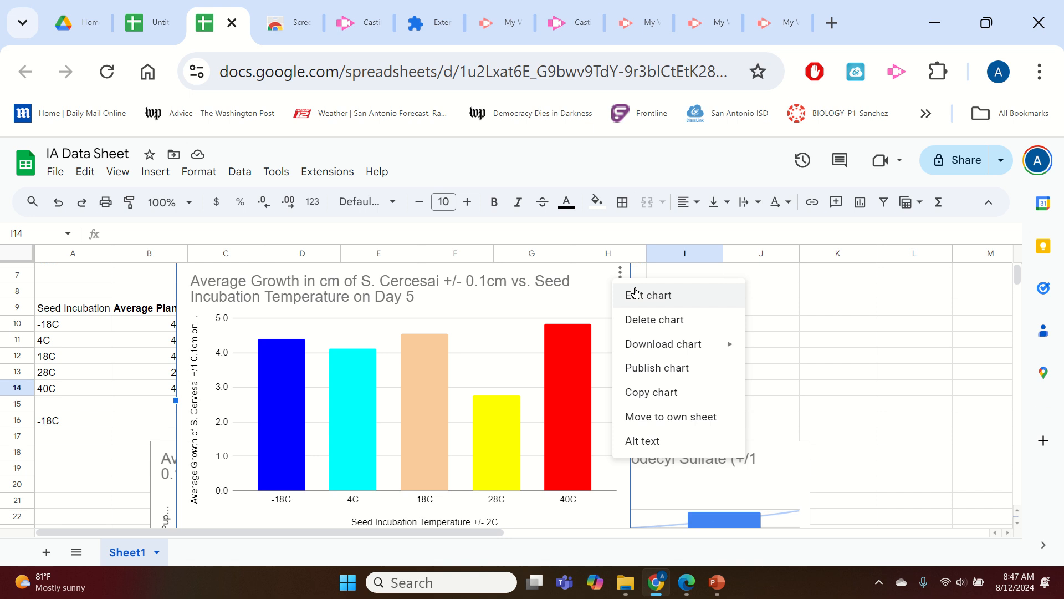
click(635, 294)
click(946, 256)
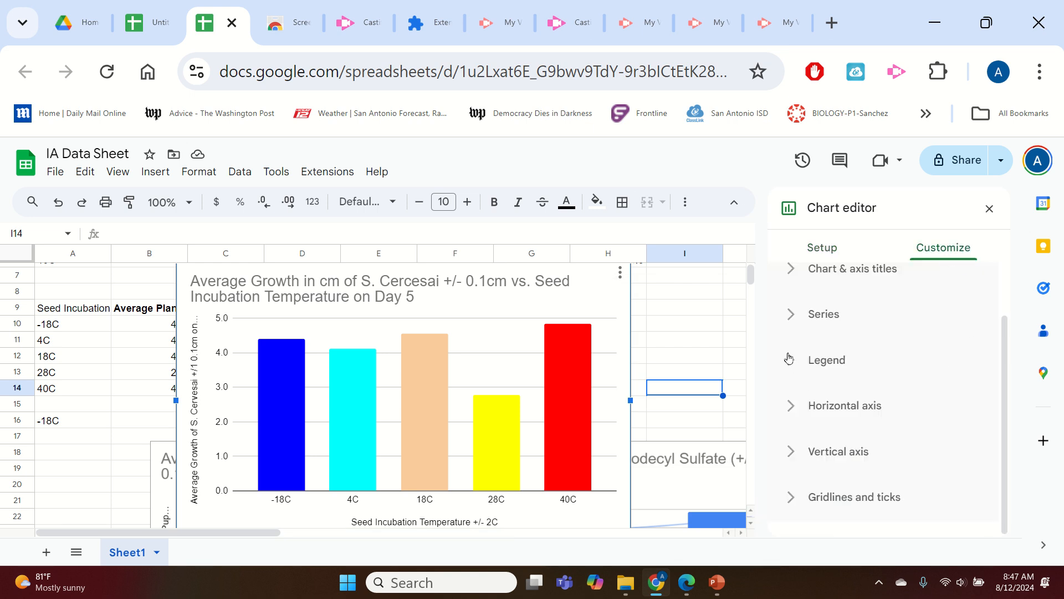
click(801, 319)
scroll(964, 360, down, 10)
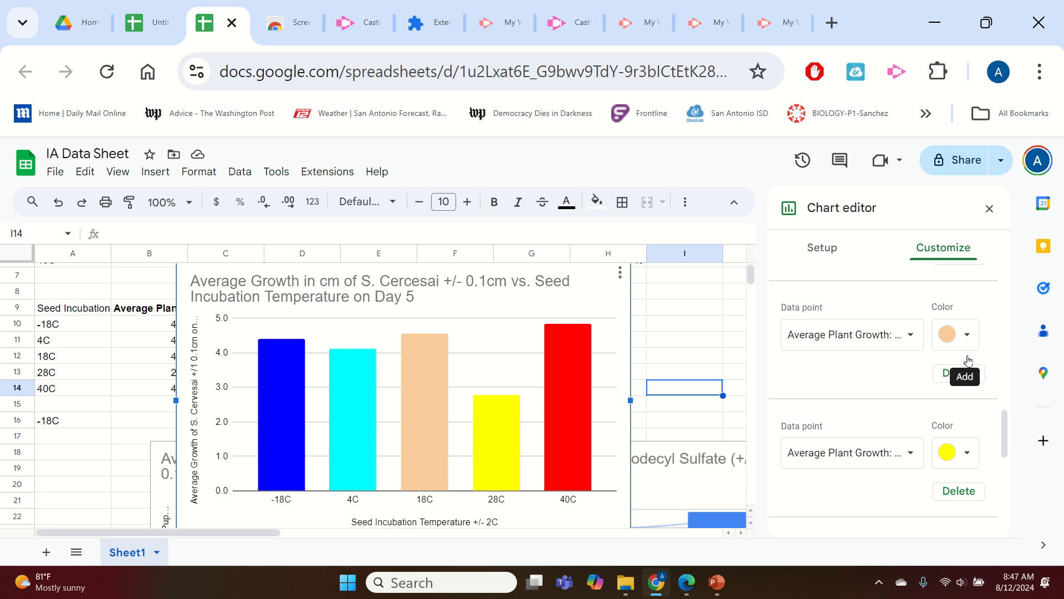
scroll(969, 364, up, 8)
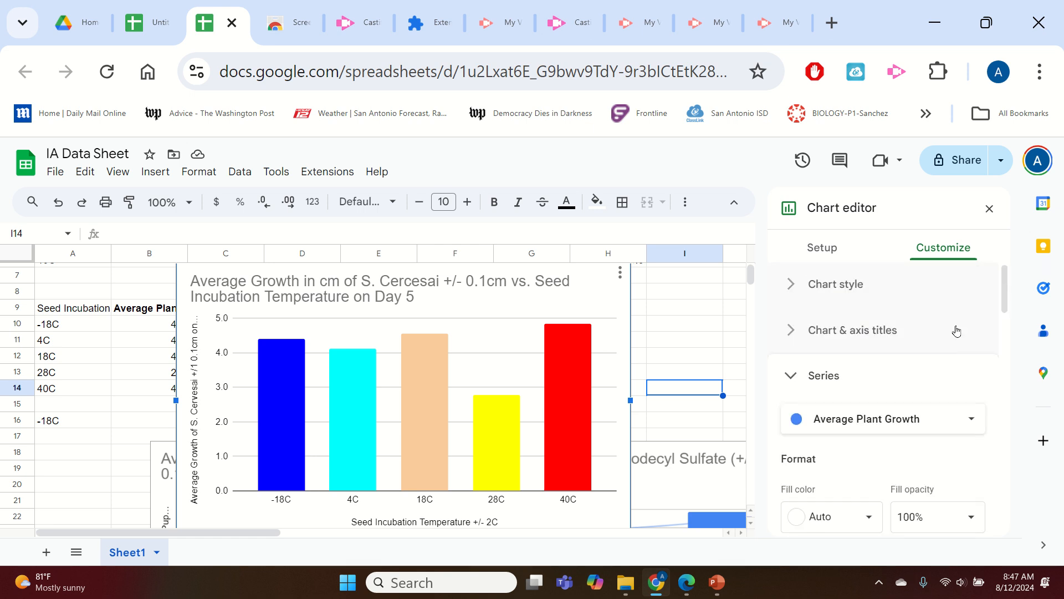
click(792, 378)
click(794, 381)
scroll(942, 416, down, 10)
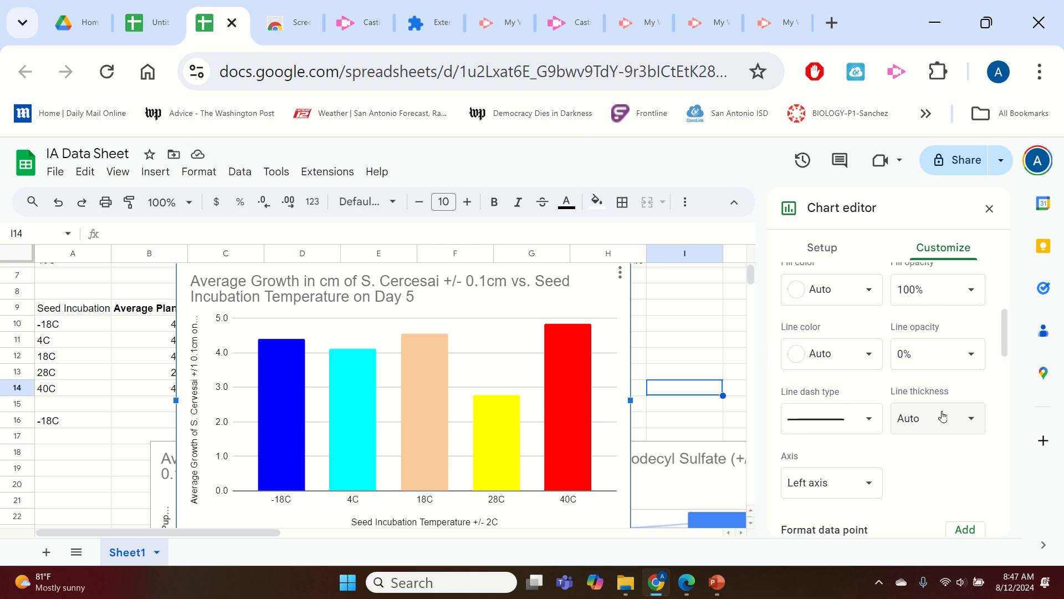
scroll(943, 415, down, 9)
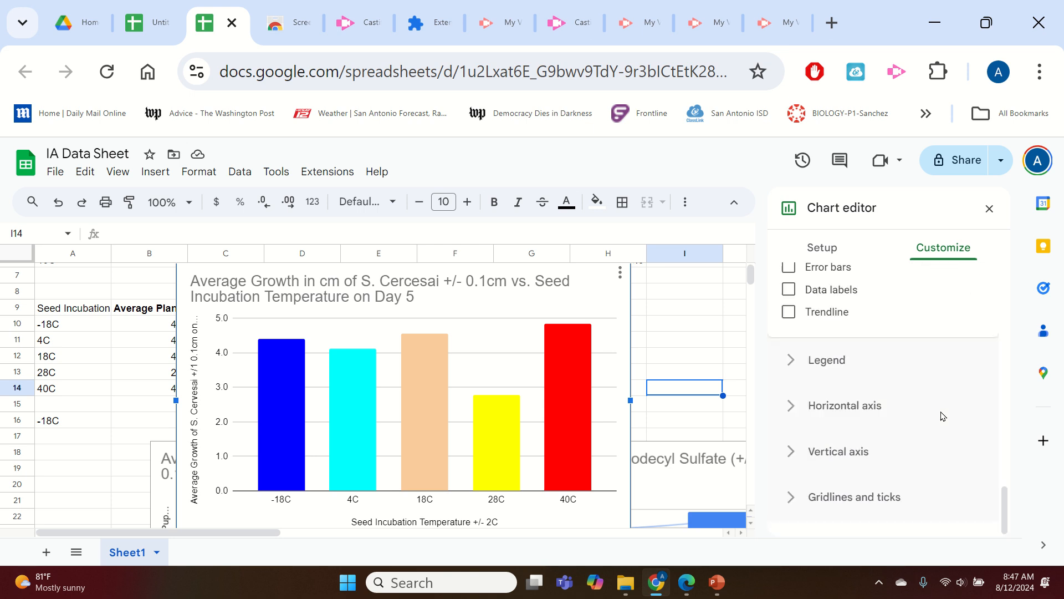
scroll(942, 399, up, 1)
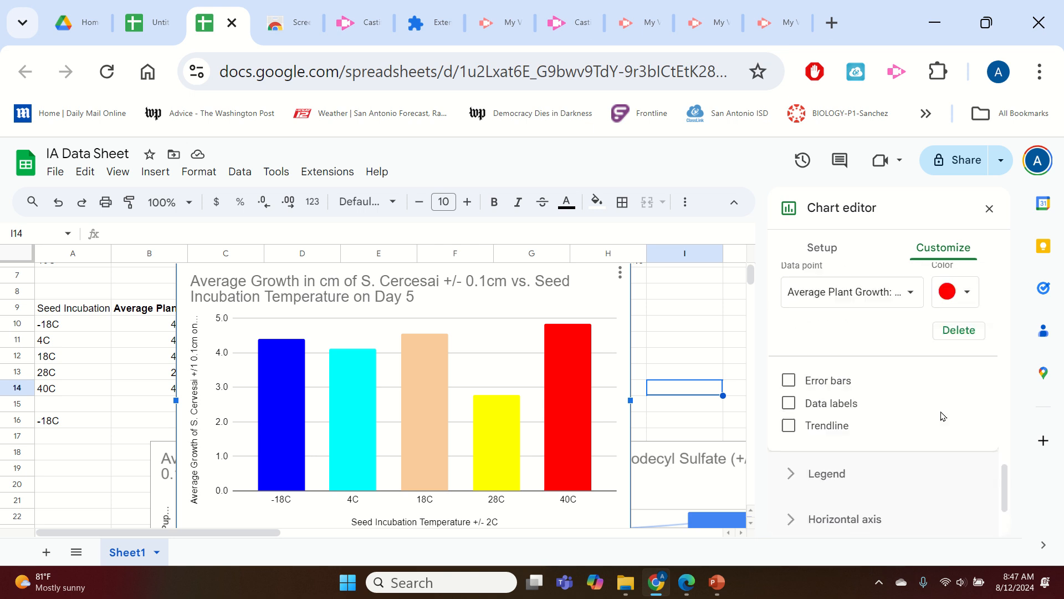
click(789, 426)
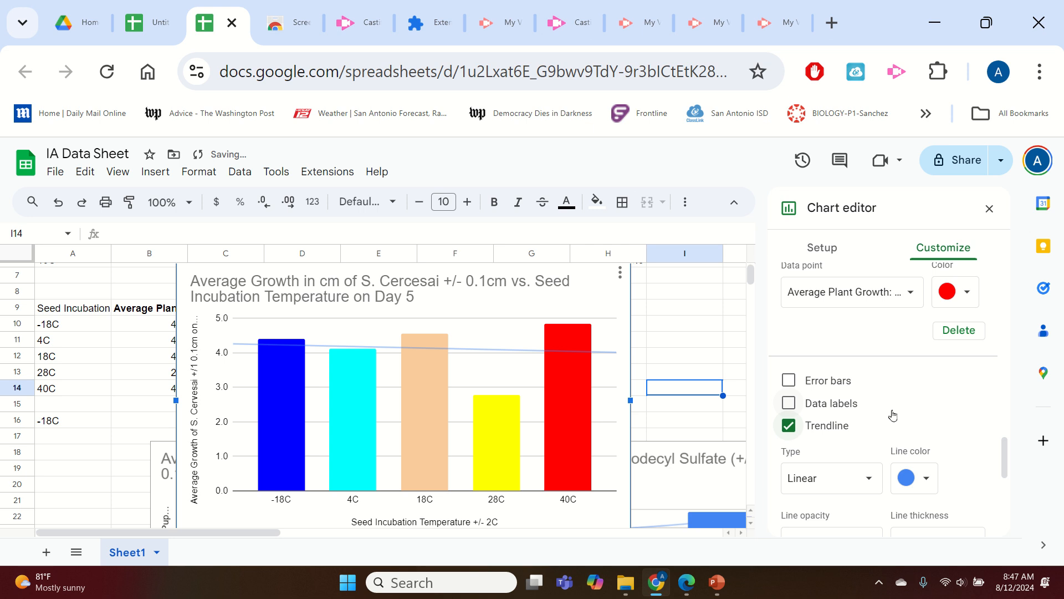
Try the Exponential, Polynomial and Linear trendline types.
scroll(920, 399, down, 2)
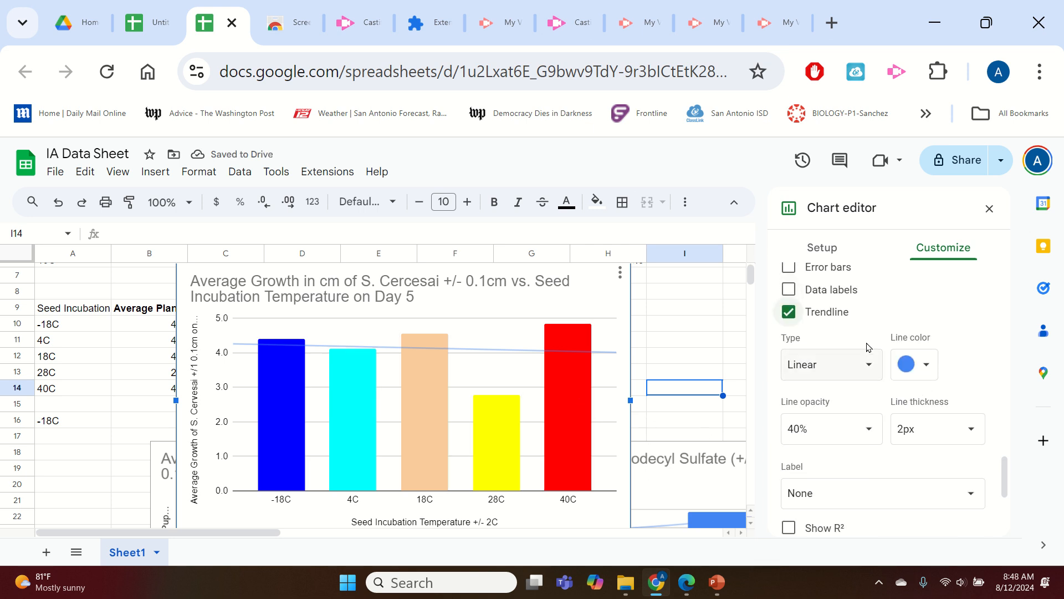
click(850, 365)
click(865, 386)
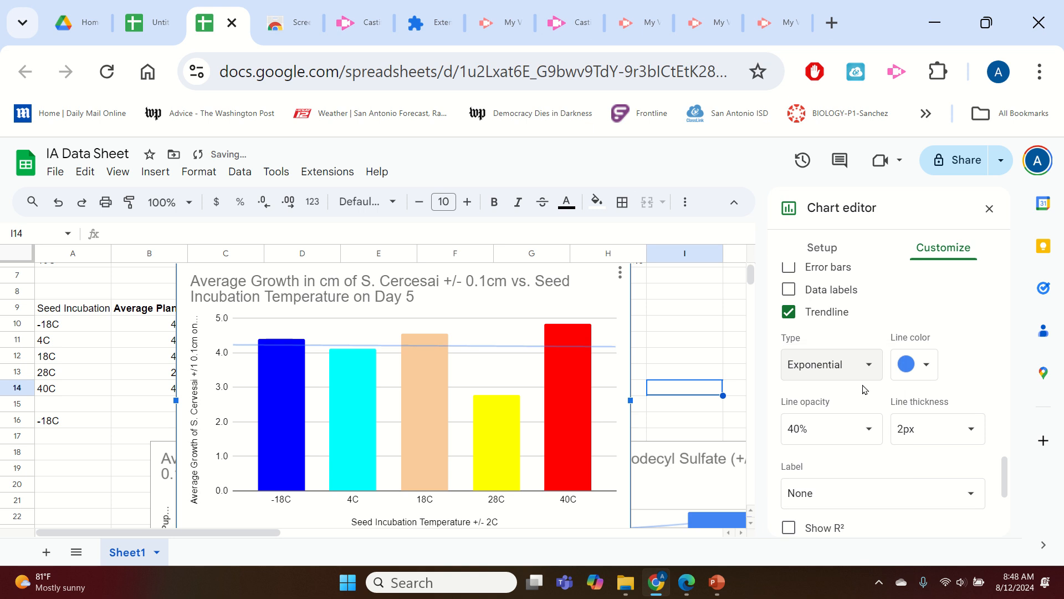
click(849, 364)
click(861, 393)
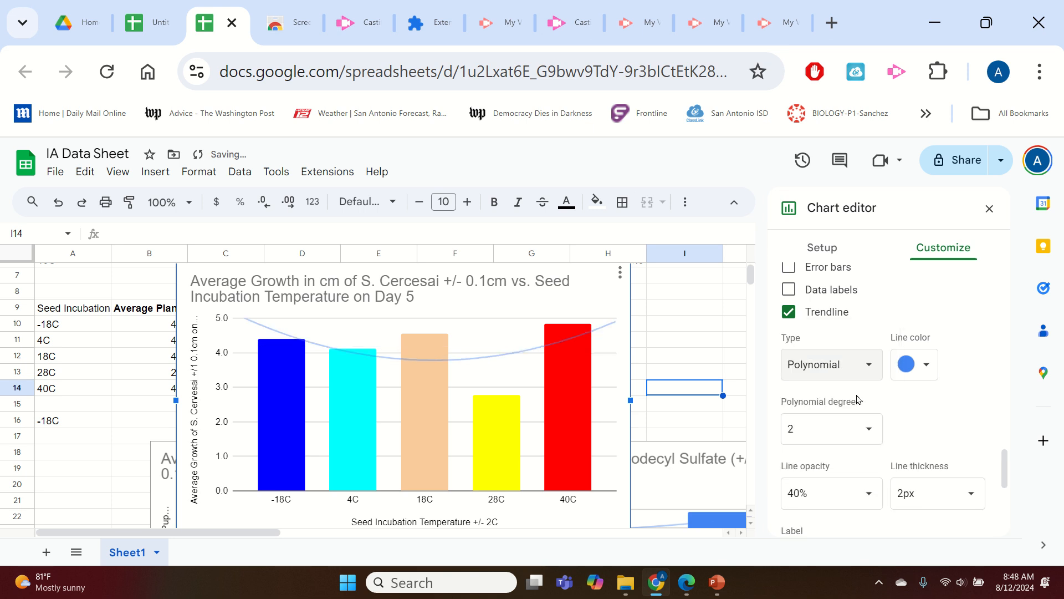
click(854, 368)
click(834, 313)
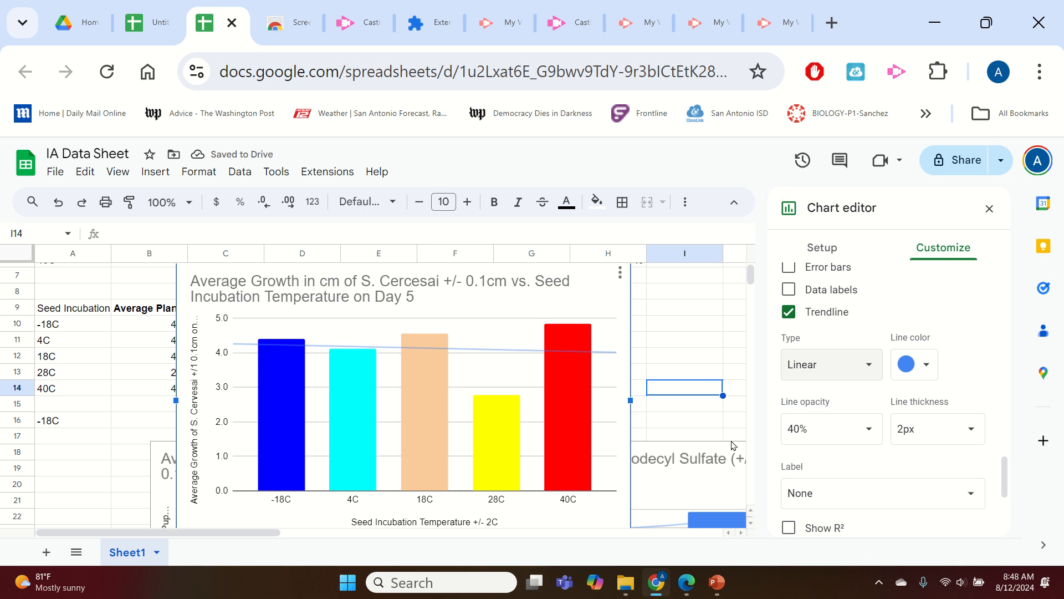
click(859, 372)
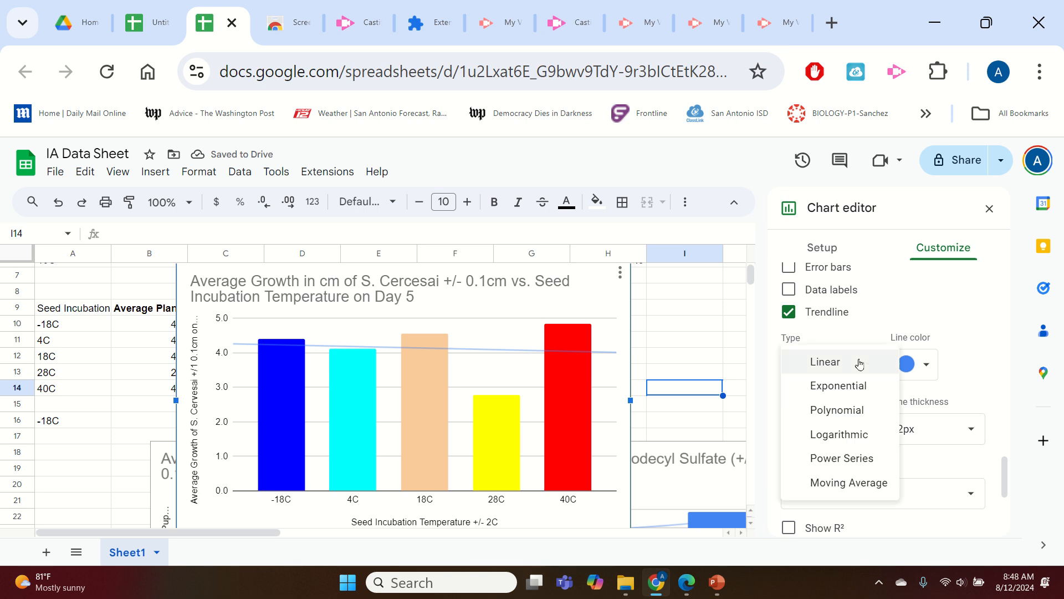
click(868, 390)
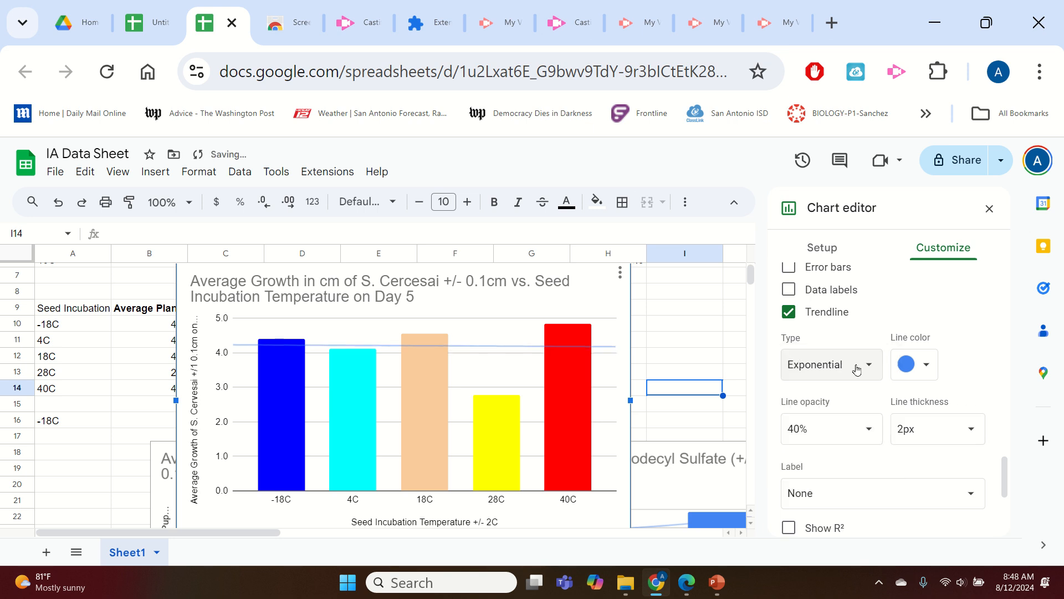
Set the trendline type to Polynomial with polynomial degree 3.
click(856, 369)
click(859, 391)
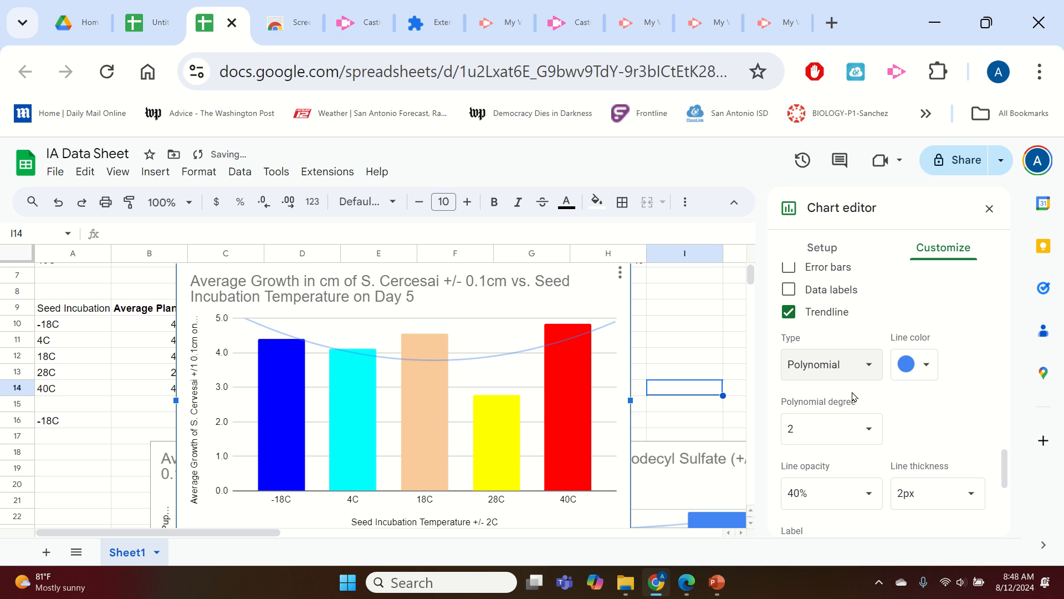
click(856, 425)
click(814, 300)
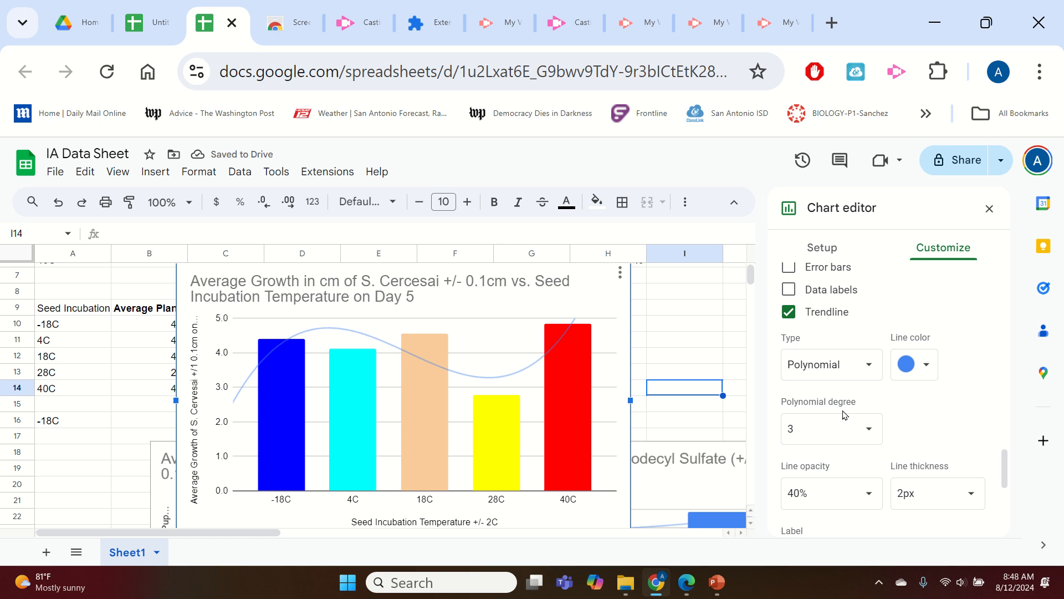
Try Logarithmic, Power Series and Moving Average trendlines, returning the type to Polynomial.
click(847, 365)
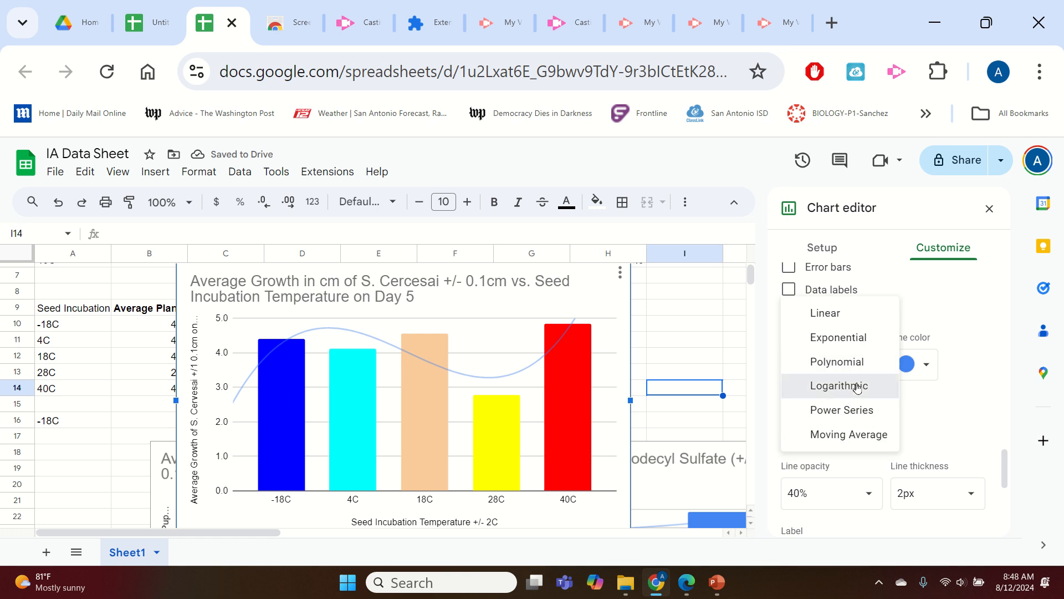
click(851, 386)
click(859, 370)
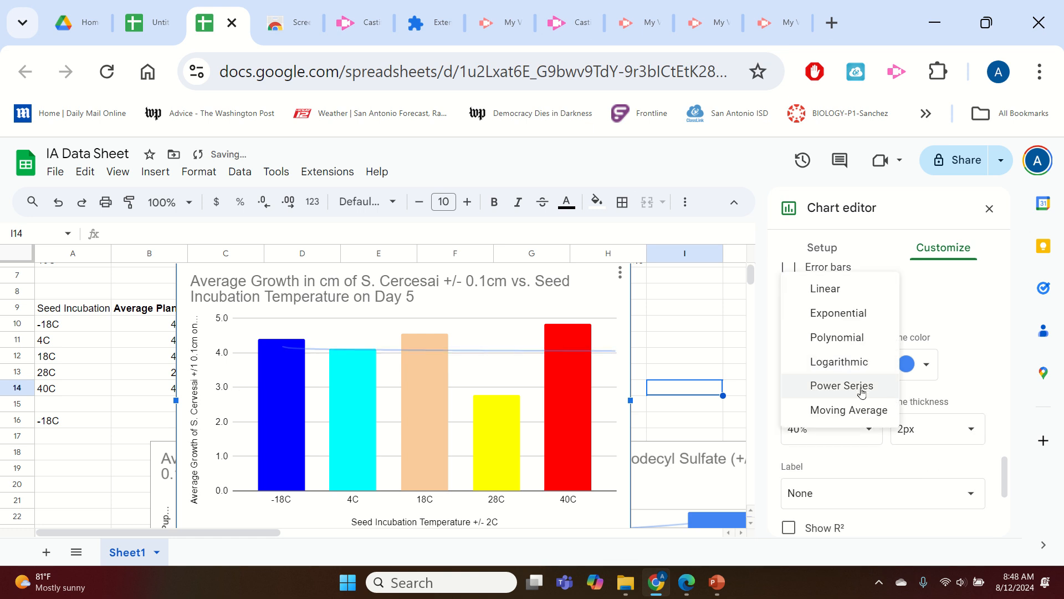
click(864, 389)
click(859, 361)
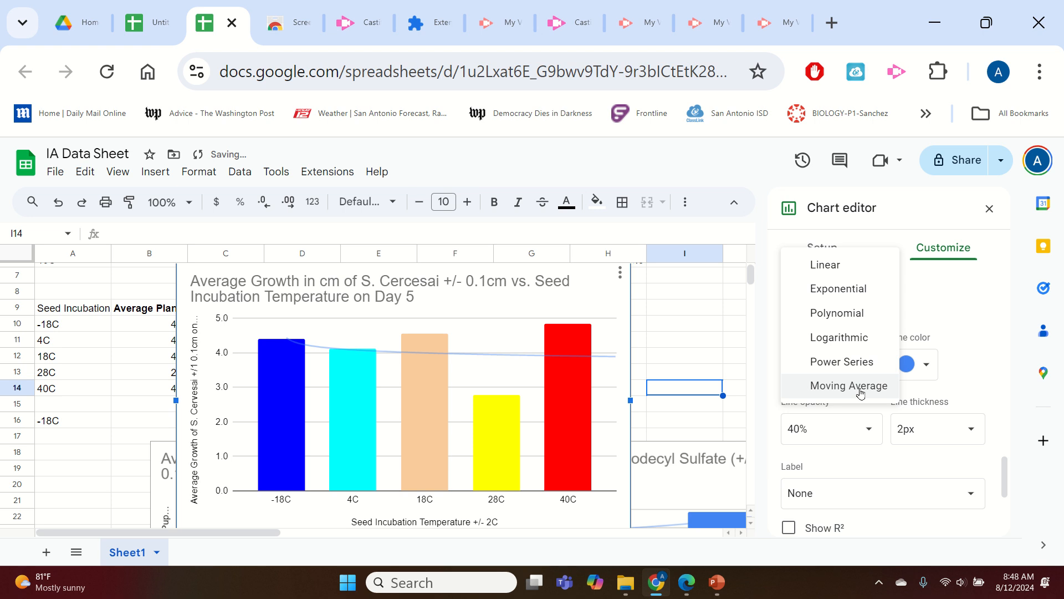
click(861, 392)
click(849, 368)
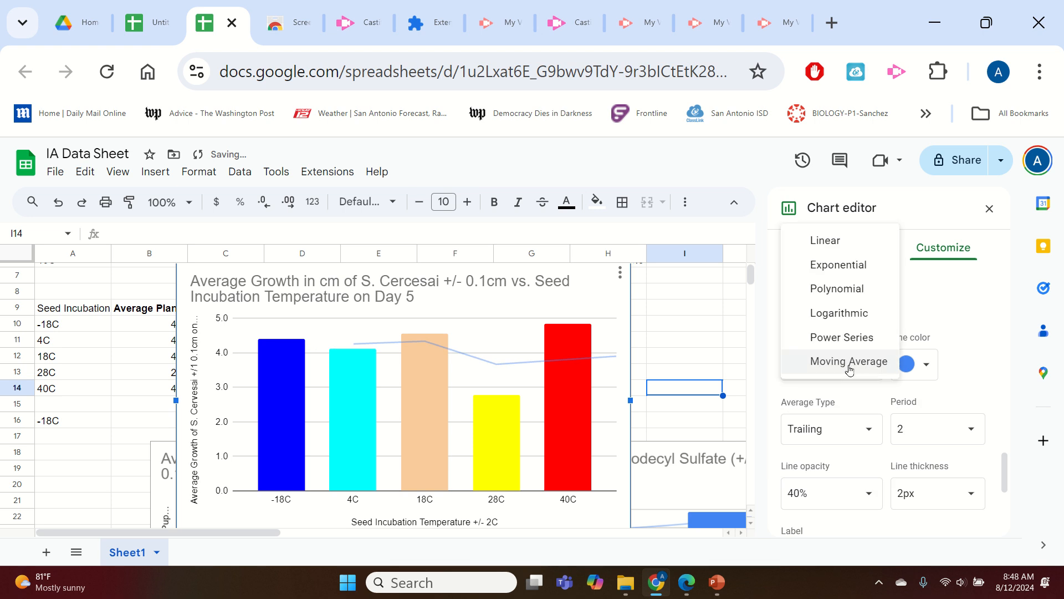
click(863, 290)
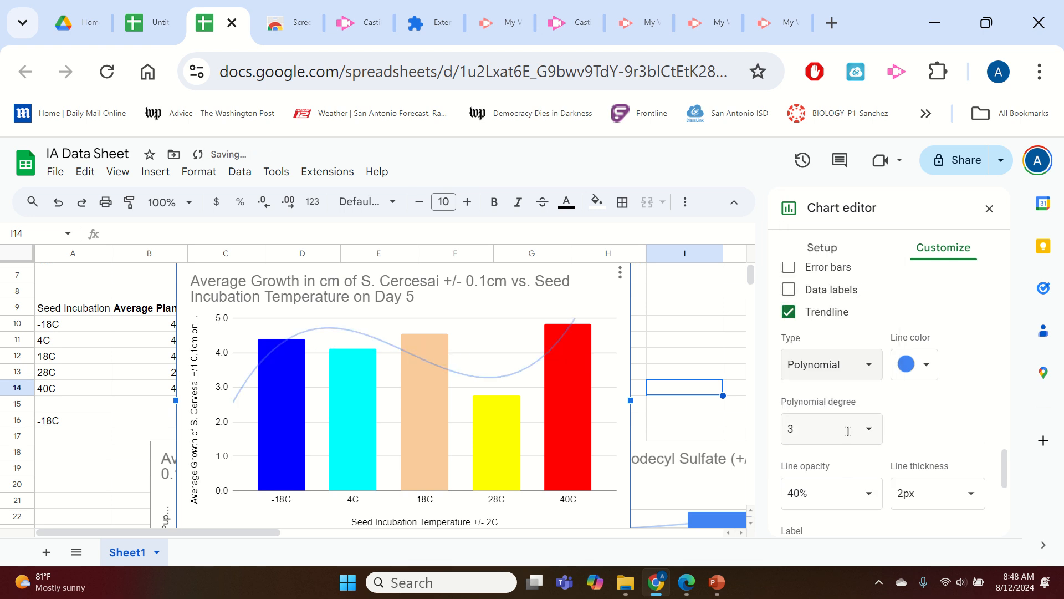
Set the trendline's polynomial degree to 4 and label it with its equation, showing R².
click(848, 431)
click(815, 325)
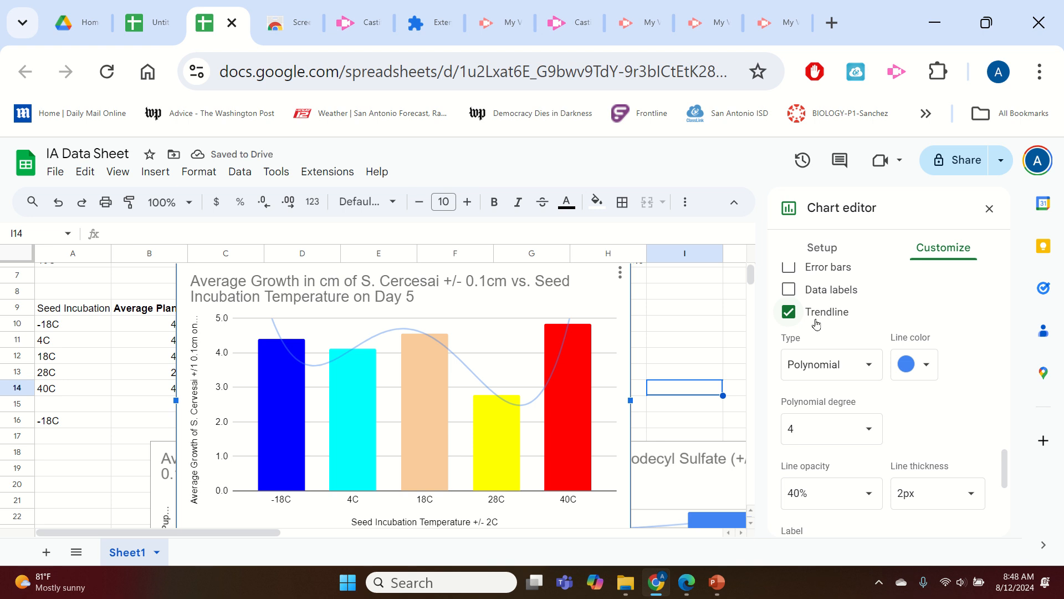
scroll(951, 408, up, 2)
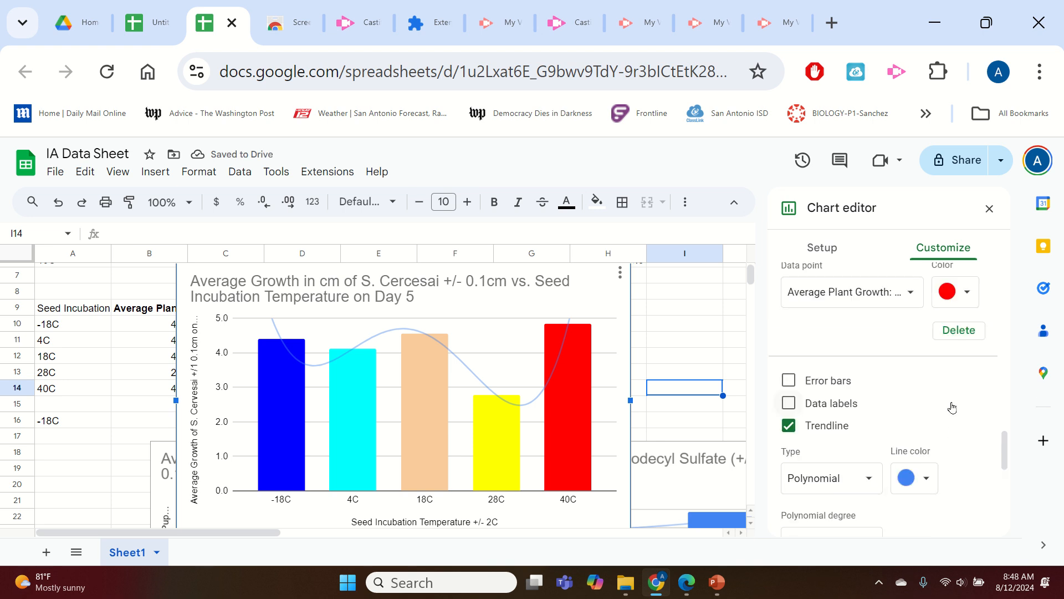
scroll(951, 407, down, 2)
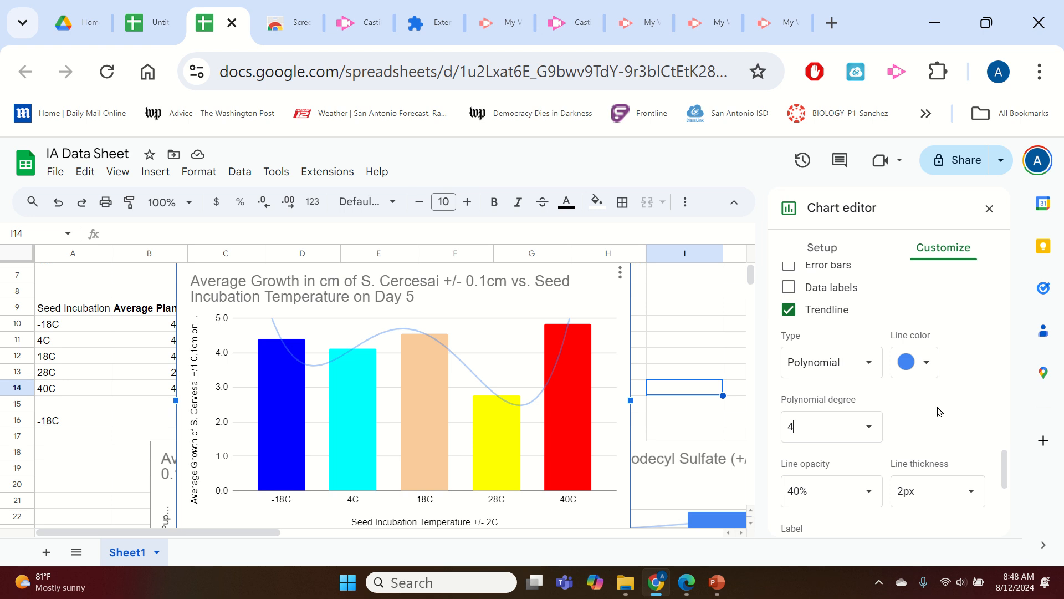
scroll(940, 411, down, 2)
click(821, 446)
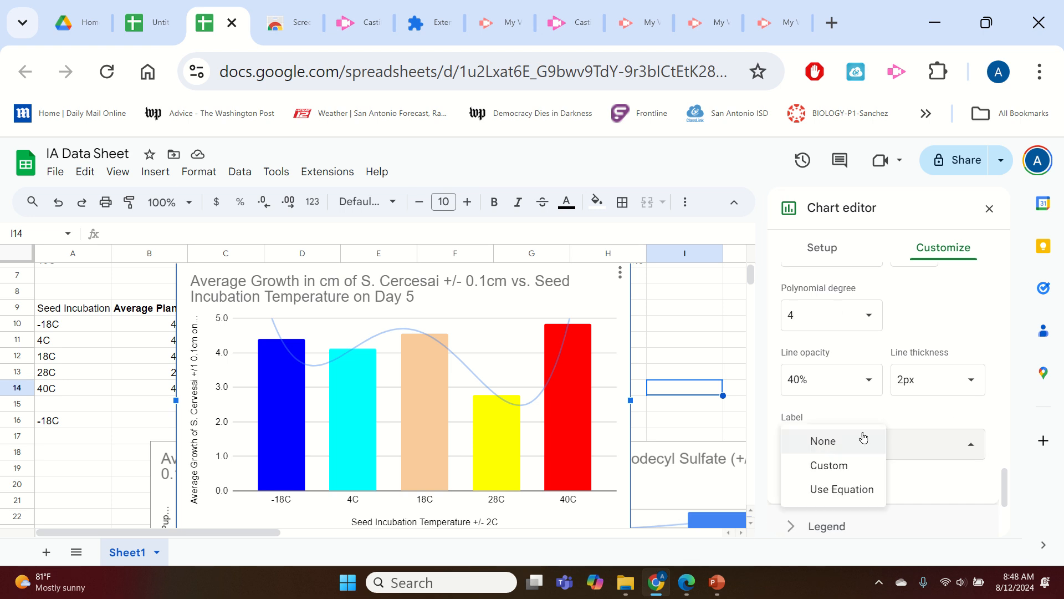
click(840, 491)
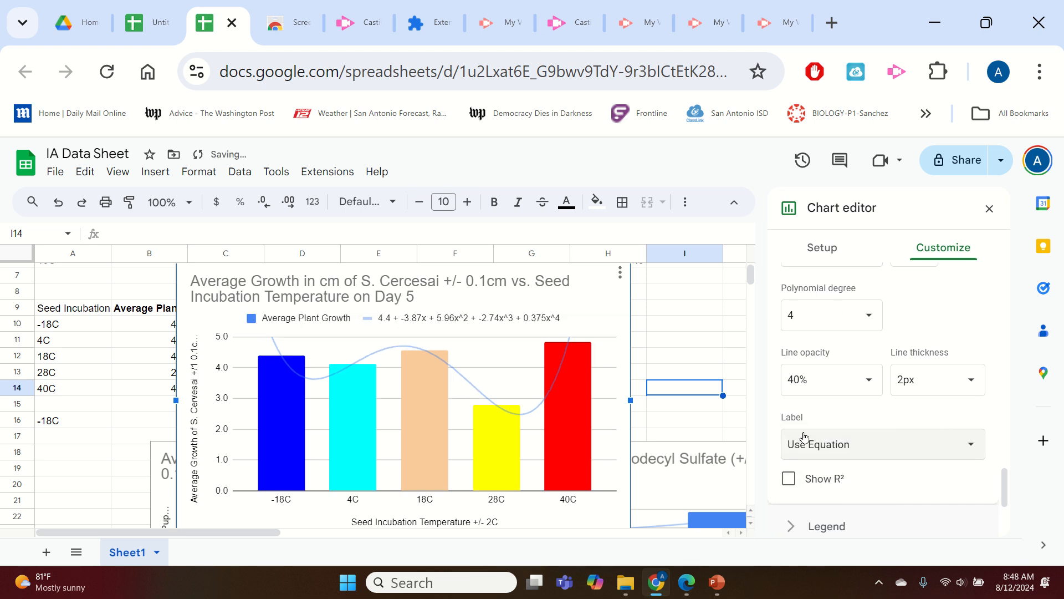
click(790, 483)
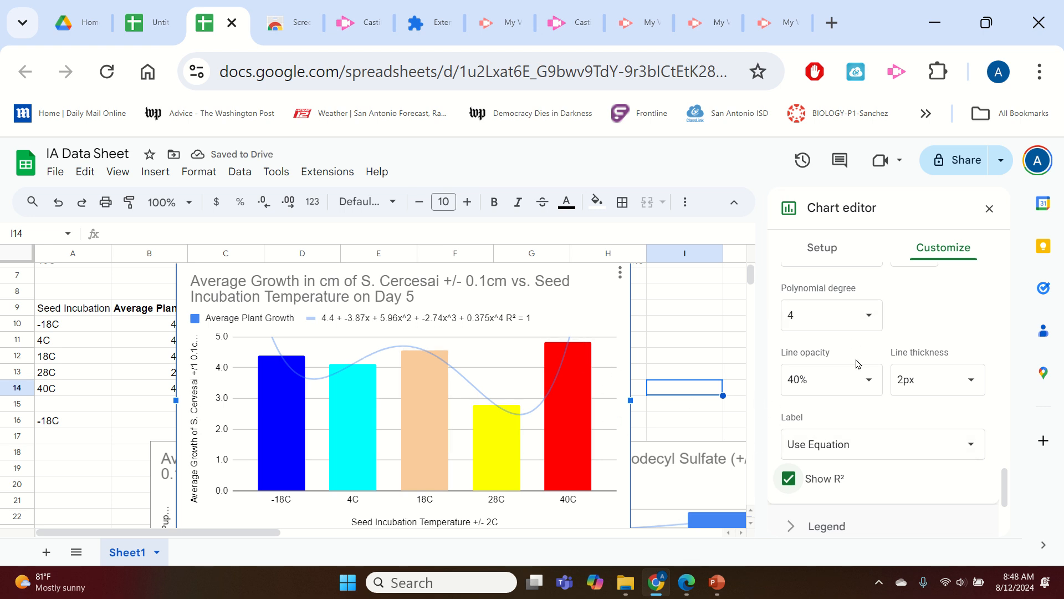
Compare polynomial degrees 3 and 4 for the trendline, settling on degree 4.
click(877, 319)
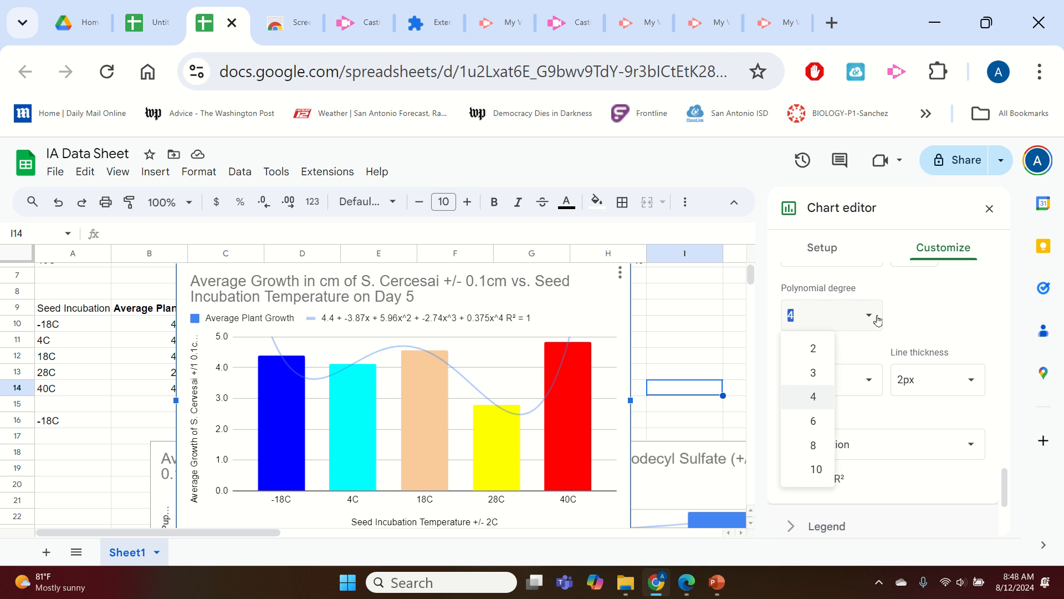
click(813, 372)
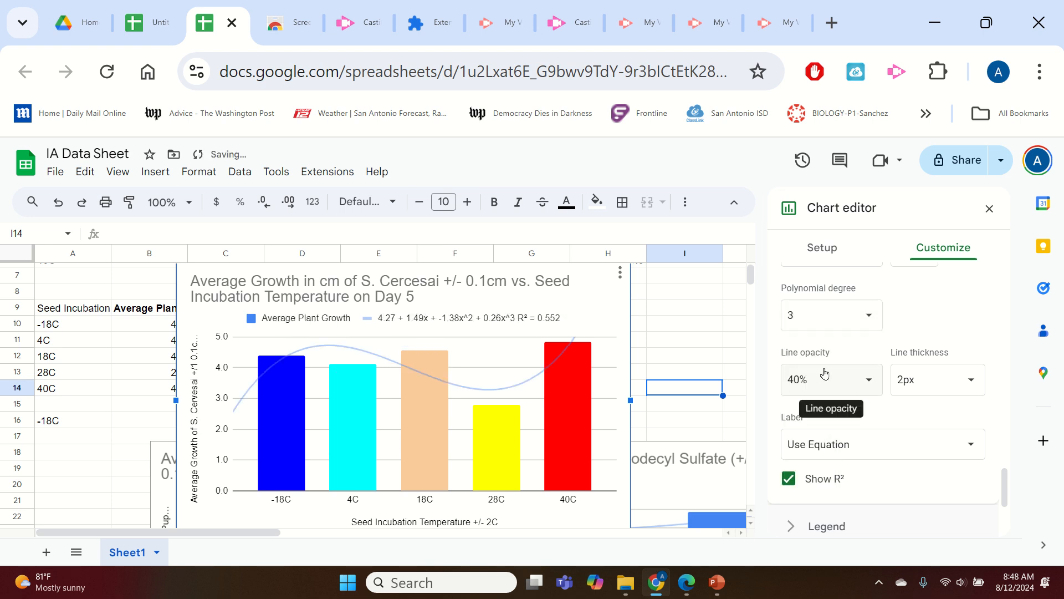
click(867, 314)
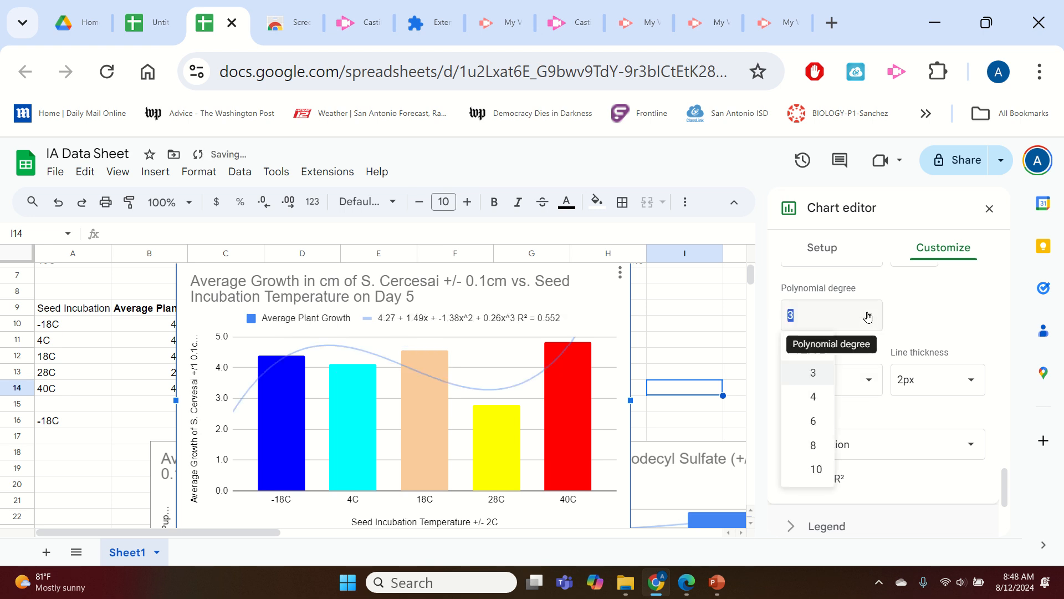
click(929, 308)
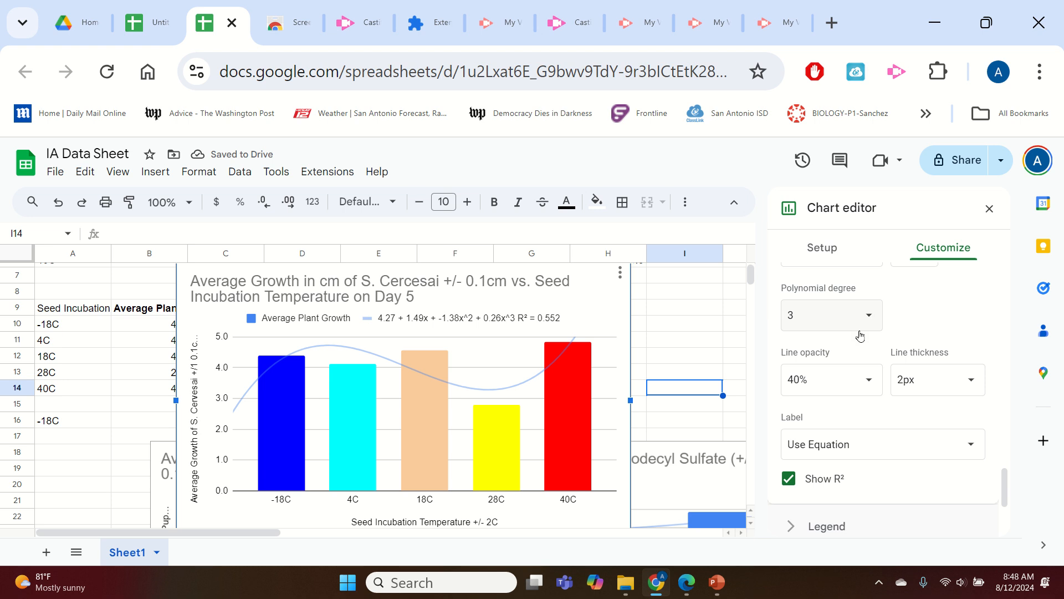
click(859, 314)
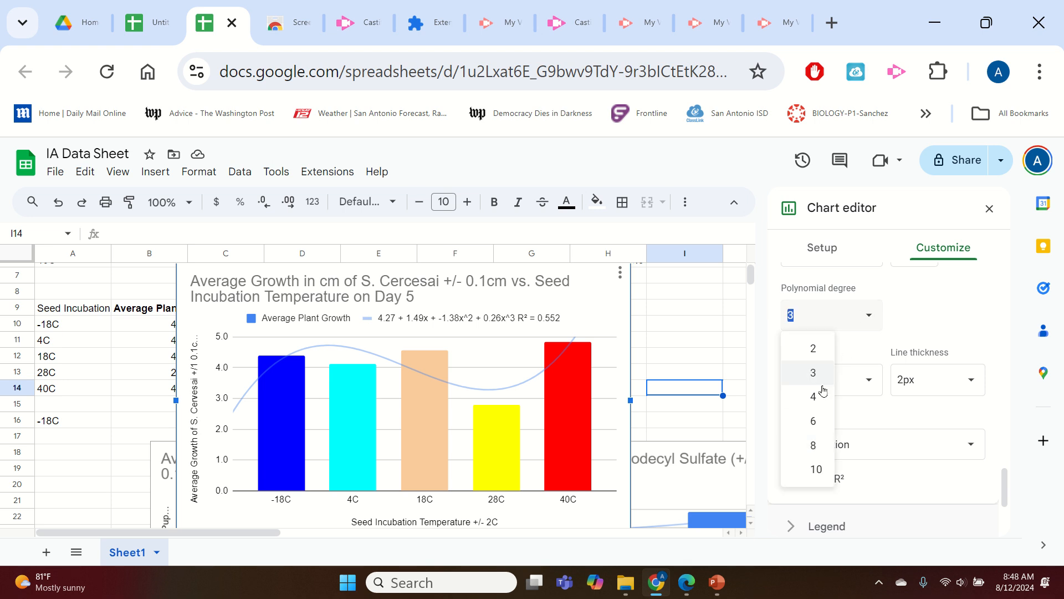
click(802, 397)
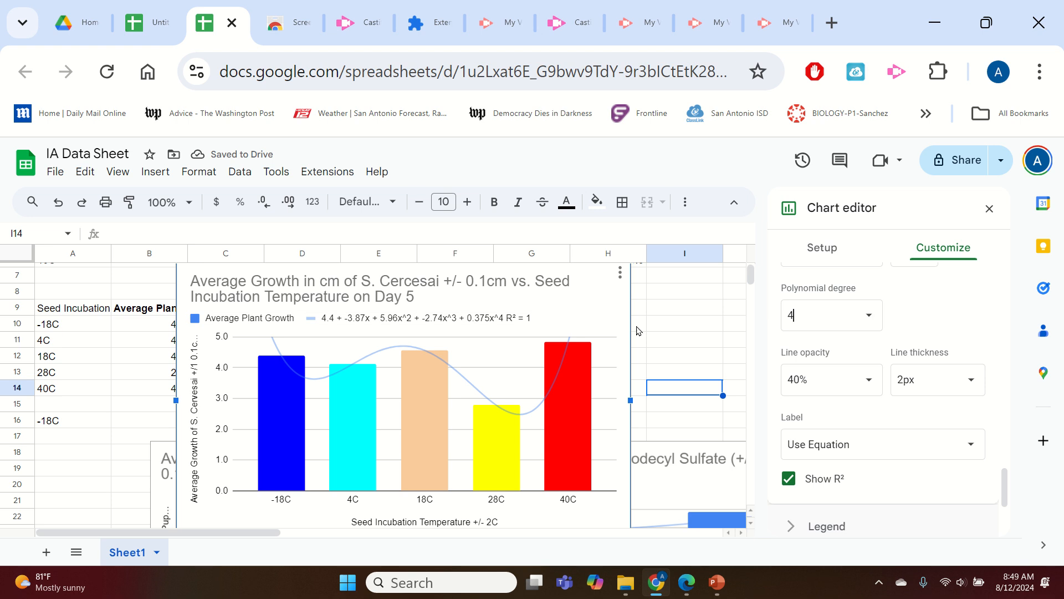
Open Google Drive in a new browser tab.
click(322, 317)
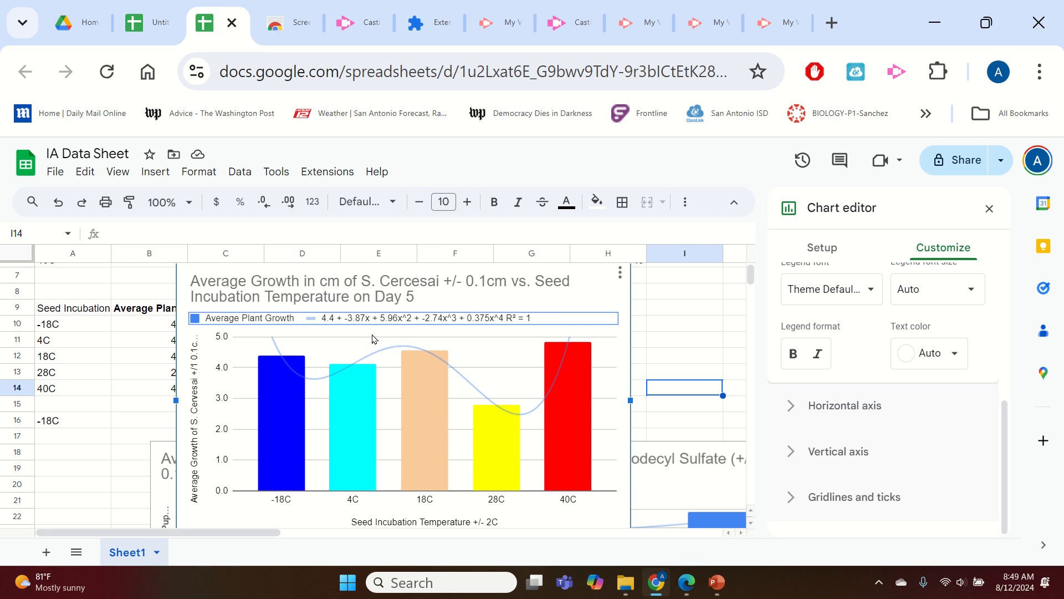
click(831, 23)
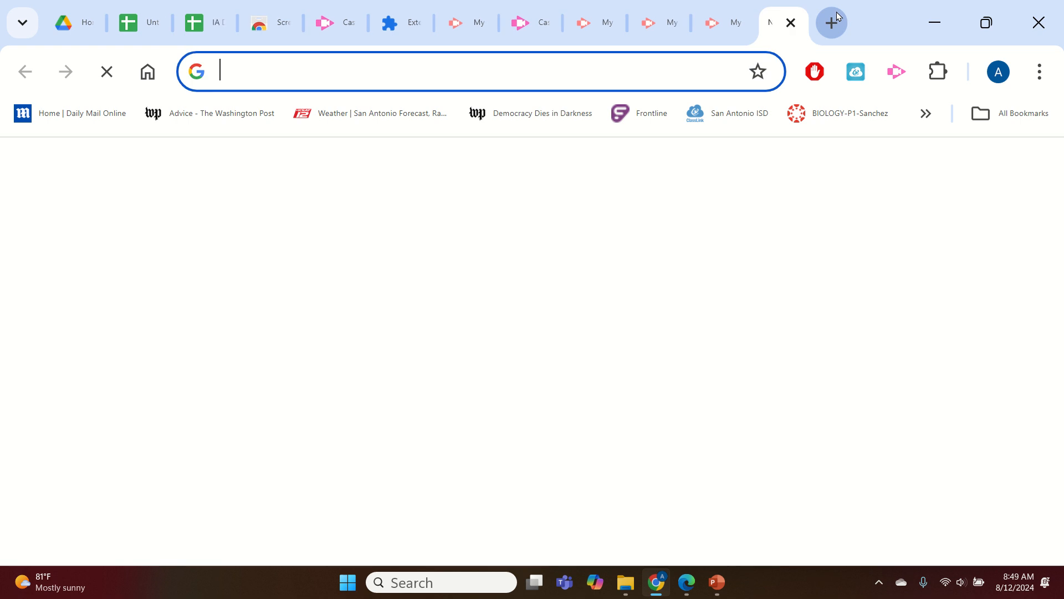
text(drive)
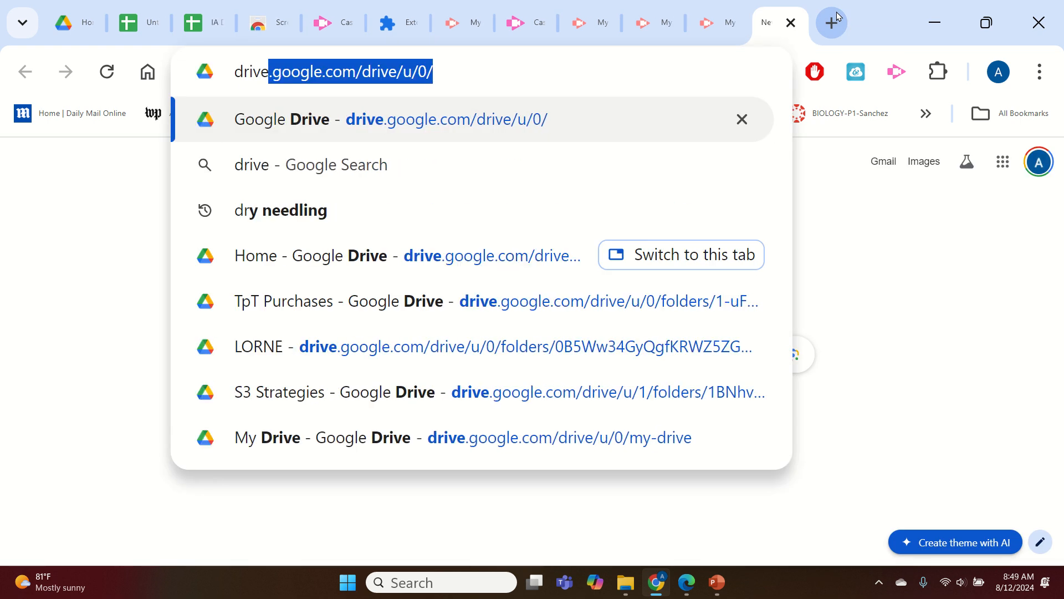
key(Return)
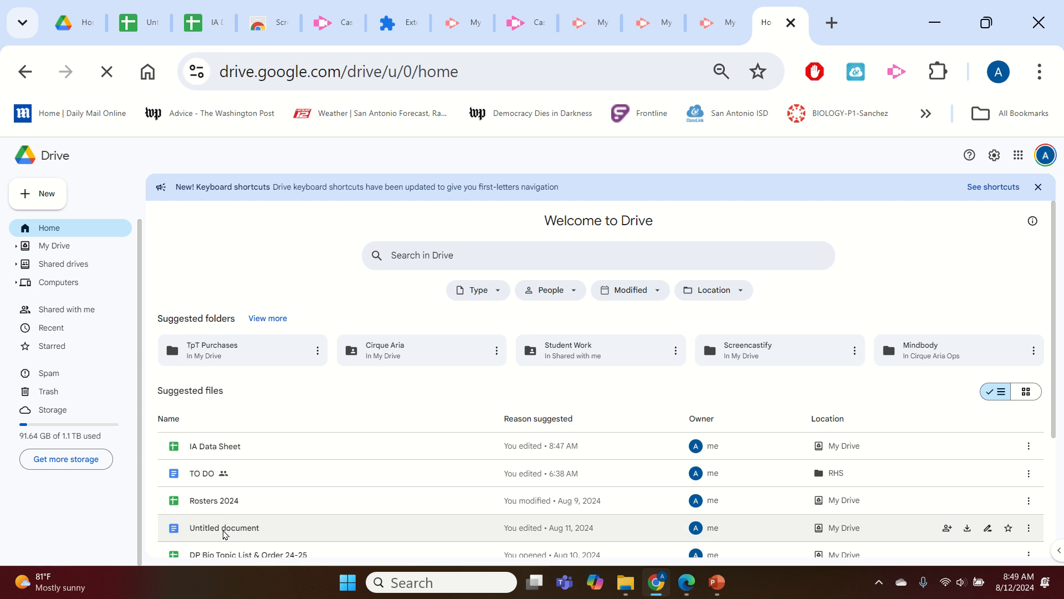
Open the untitled Google Docs document from Drive.
click(242, 527)
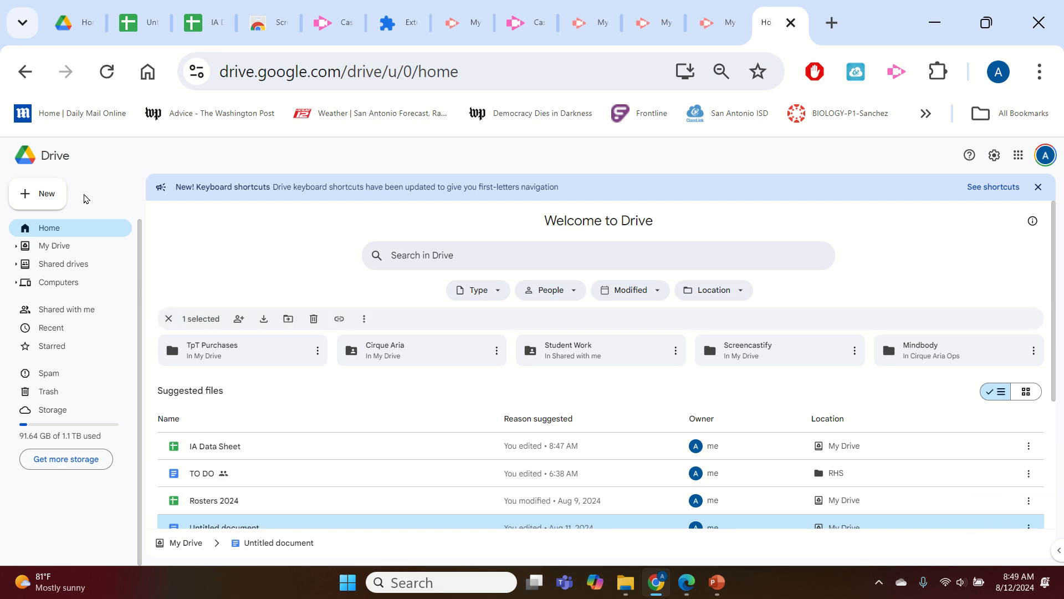
click(44, 195)
click(54, 262)
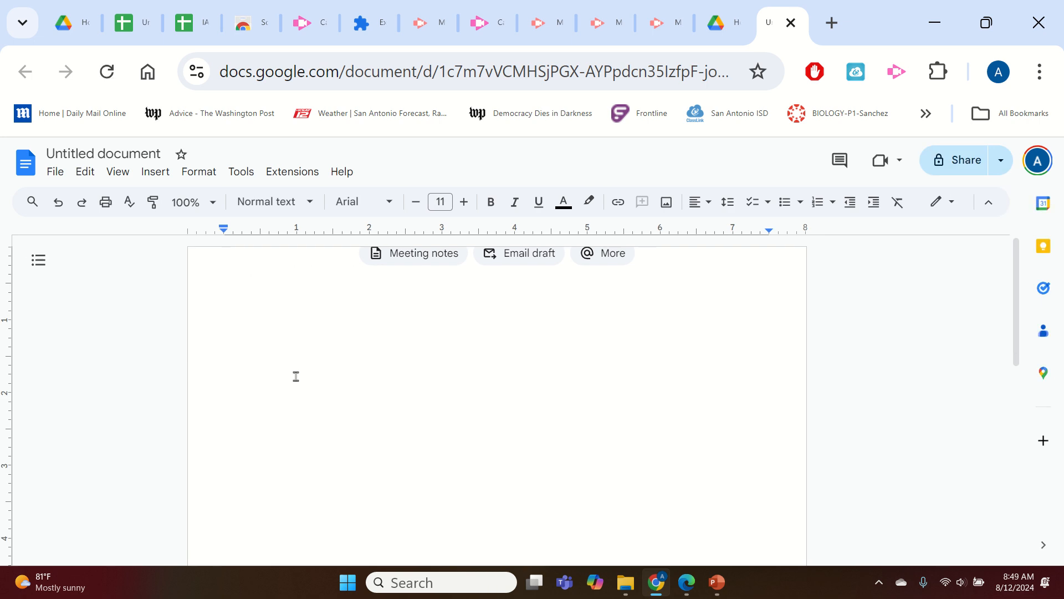
Try to insert a new drawing into the document, reloading the drawing editor.
click(159, 173)
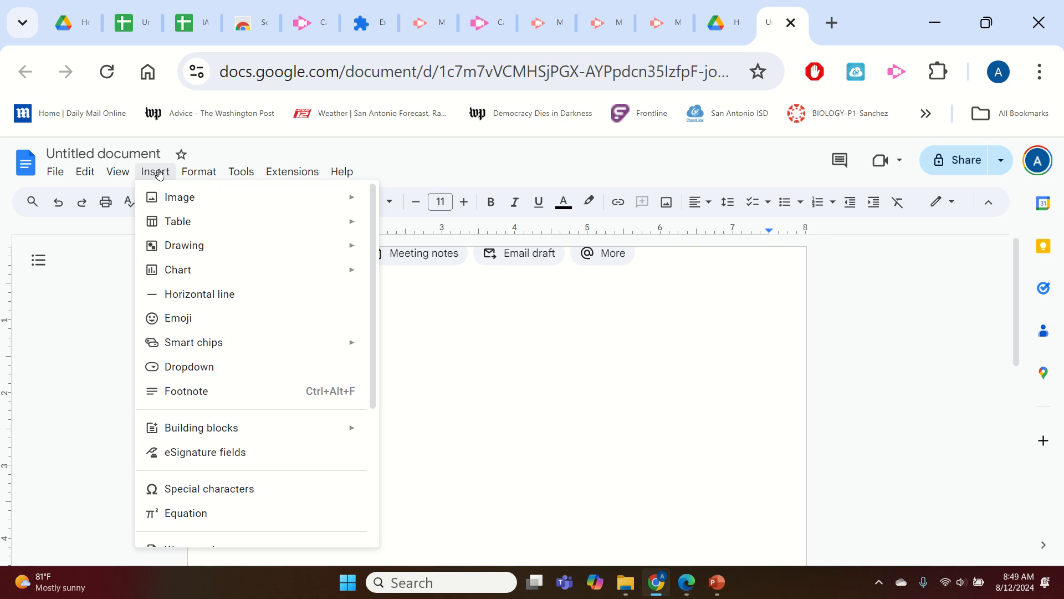
mouse_move(271, 248)
click(402, 249)
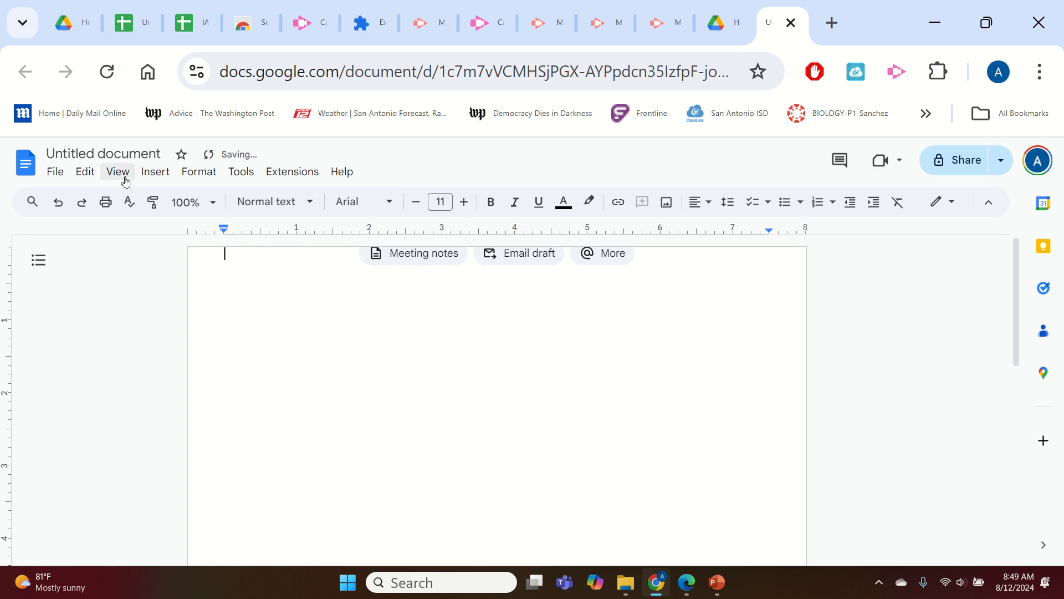
click(155, 172)
mouse_move(300, 247)
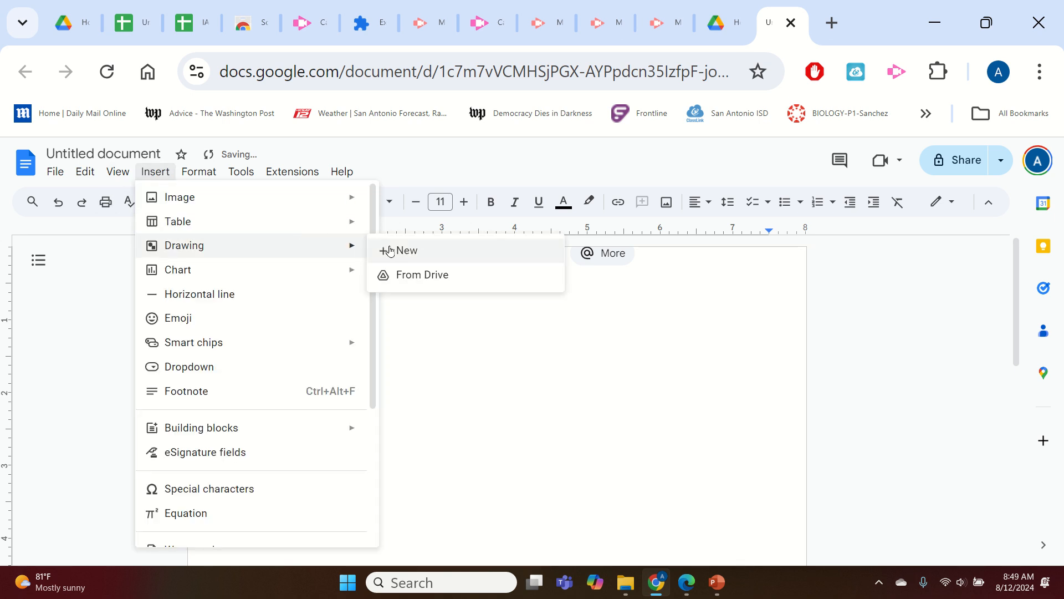
click(390, 249)
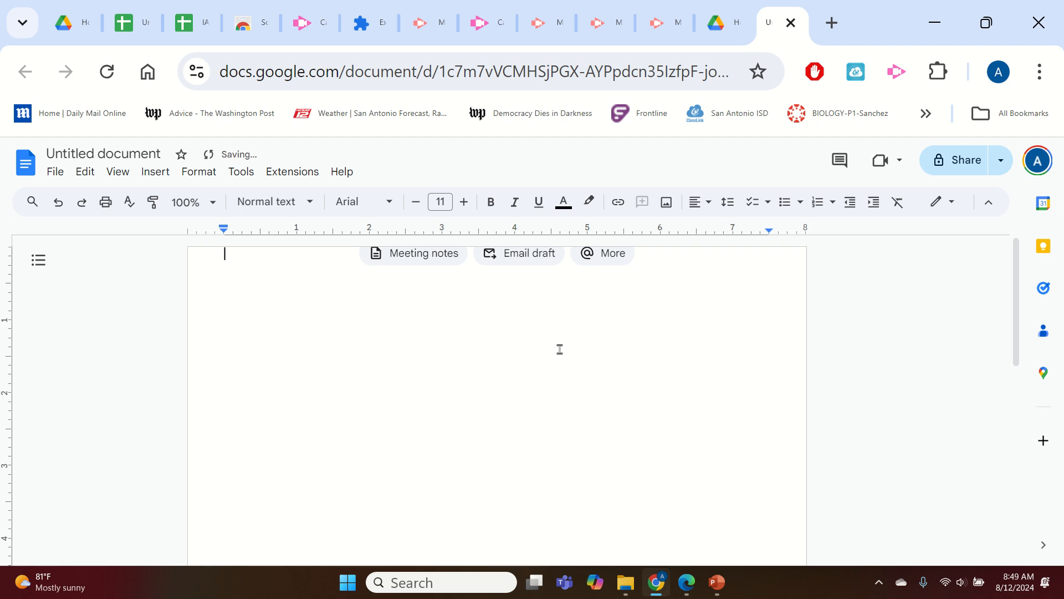
click(159, 171)
click(658, 409)
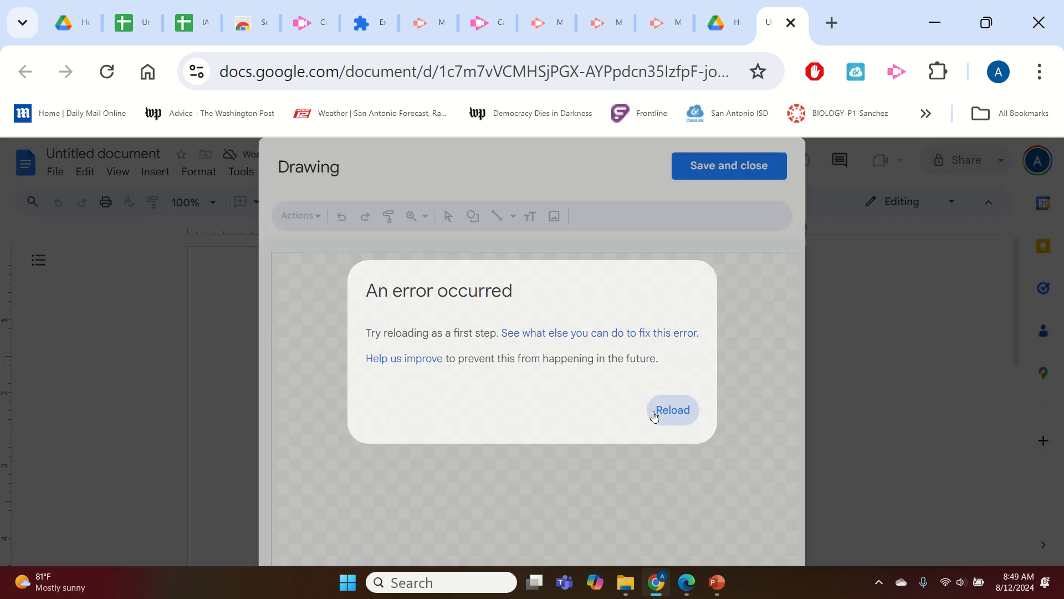
click(642, 211)
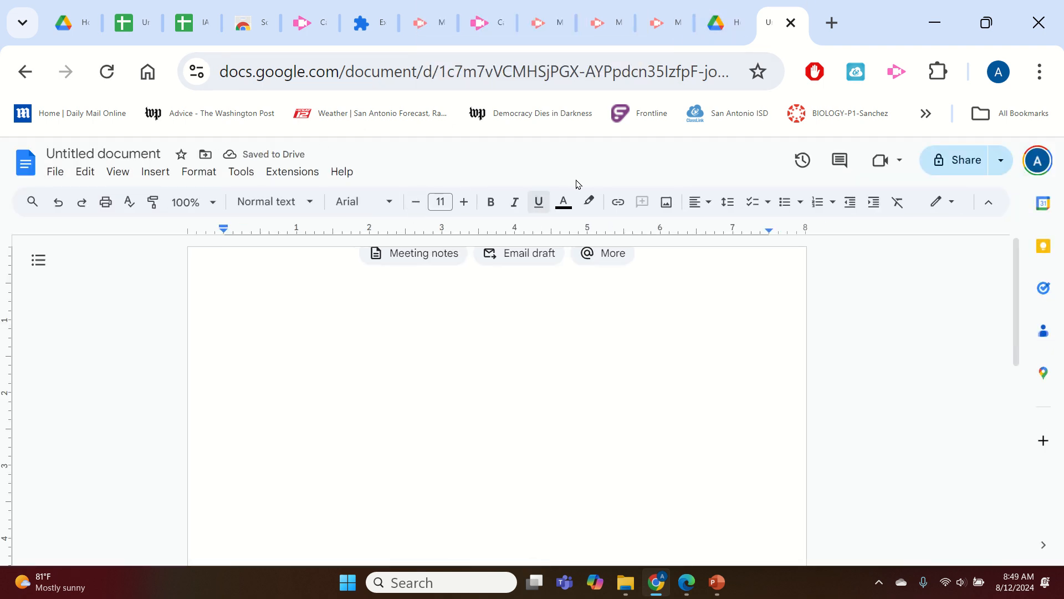
Insert a new drawing into the document.
click(161, 173)
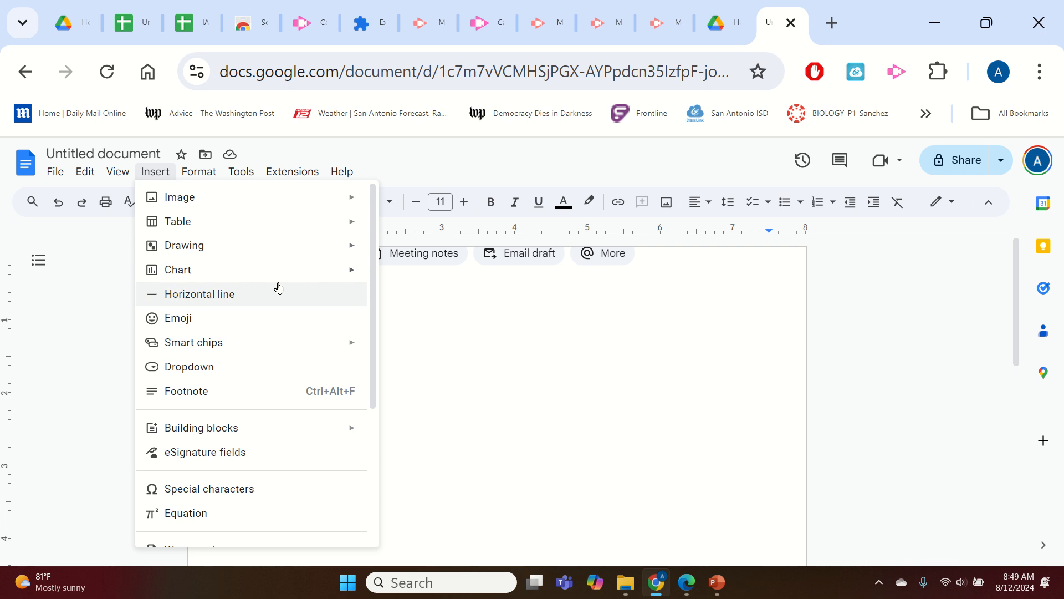
mouse_move(336, 251)
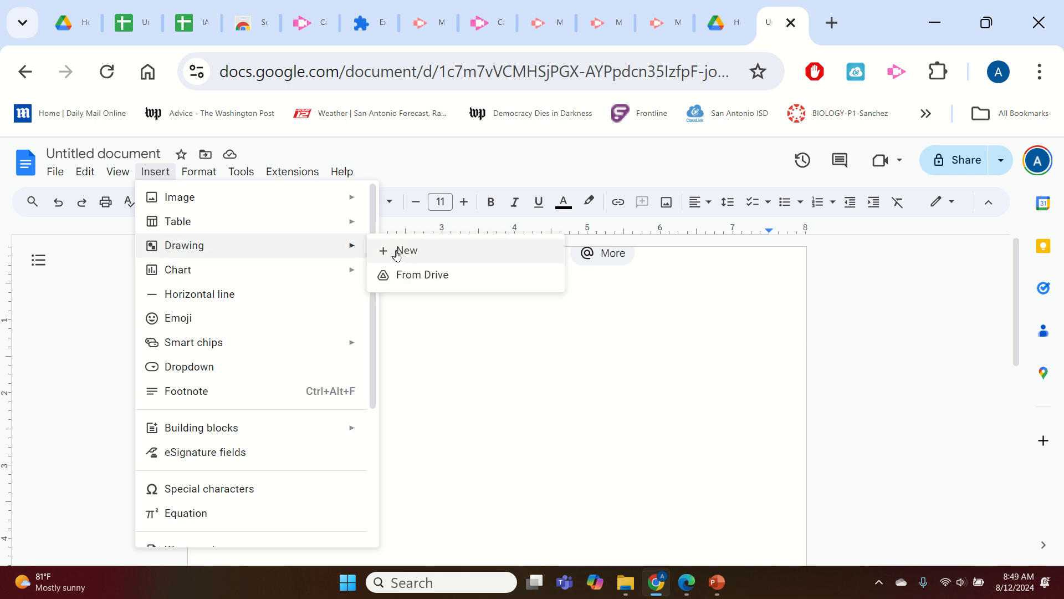
click(395, 251)
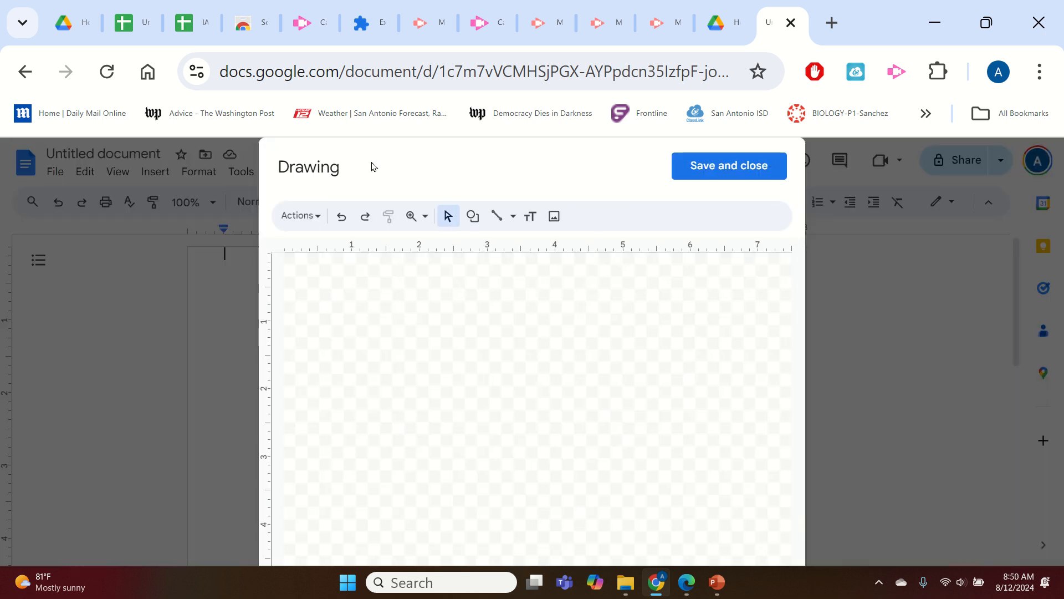
Try pasting the chart from the spreadsheet into the drawing as a linked table, then delete the pasted table.
click(180, 12)
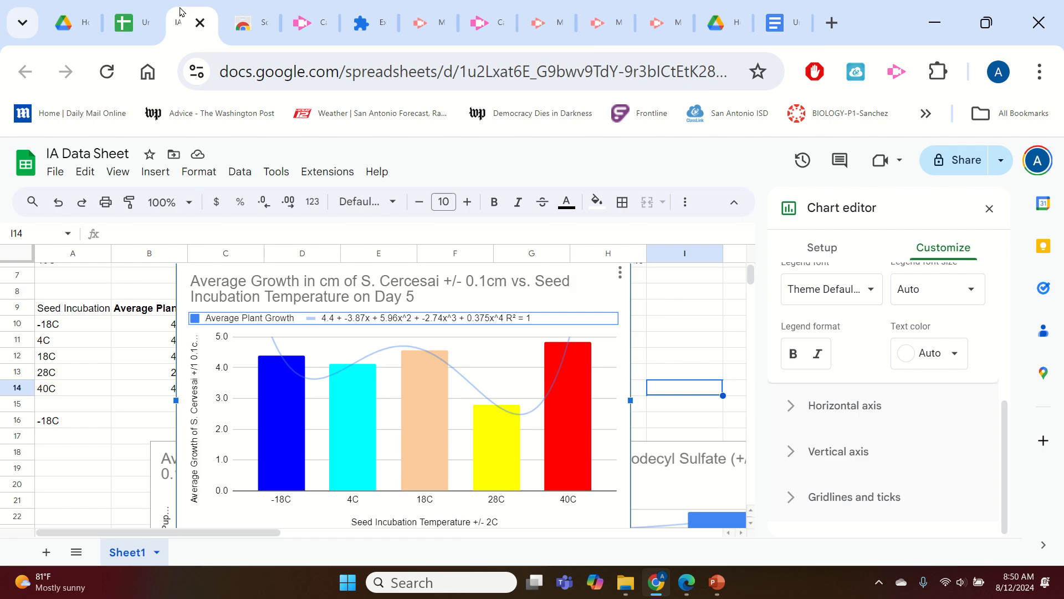
click(613, 299)
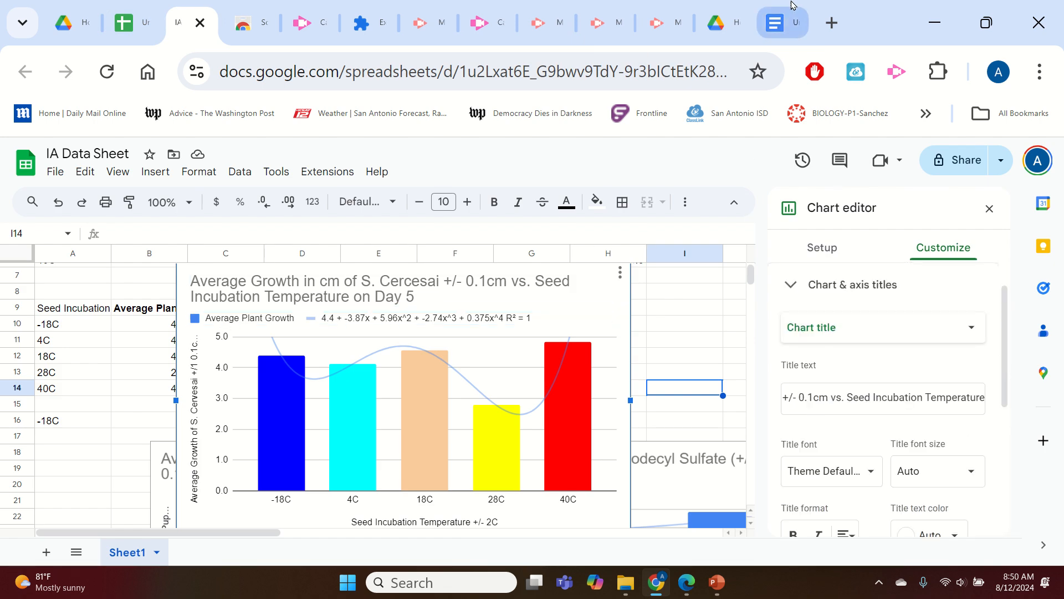
click(778, 22)
key(ctrl+v)
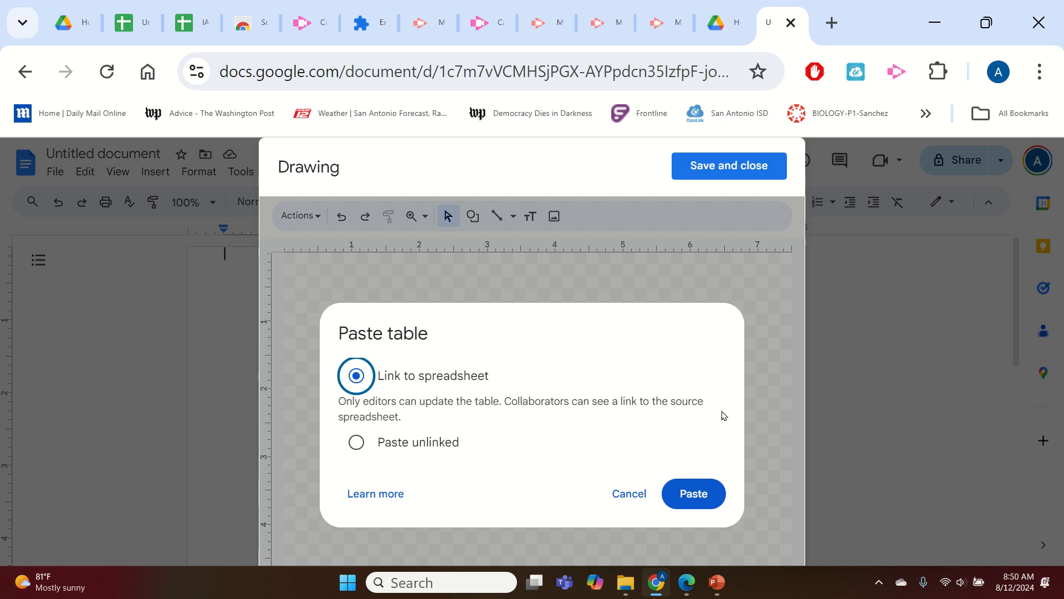
click(692, 493)
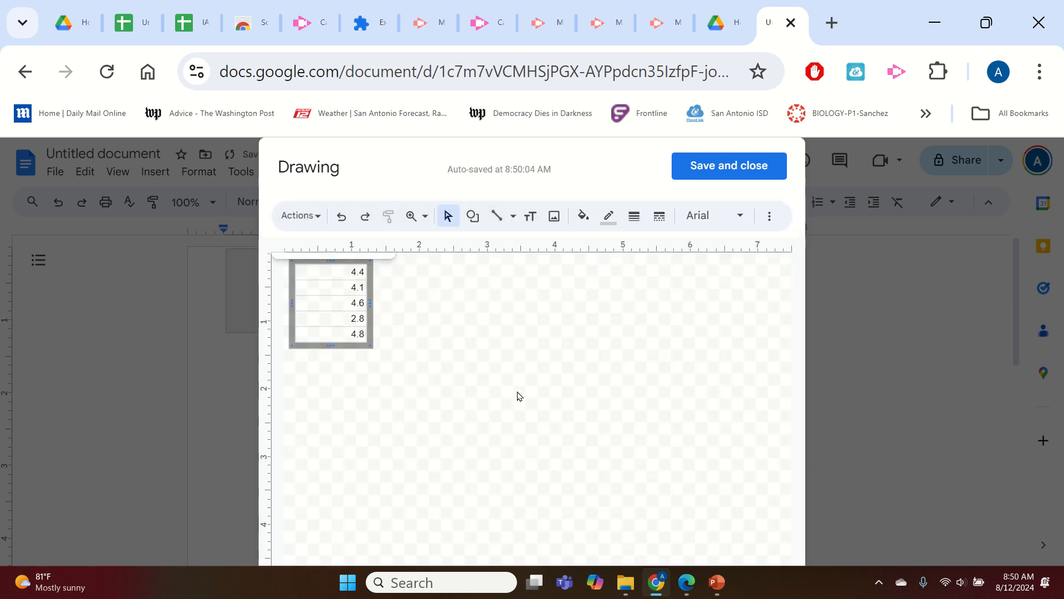
key(Delete)
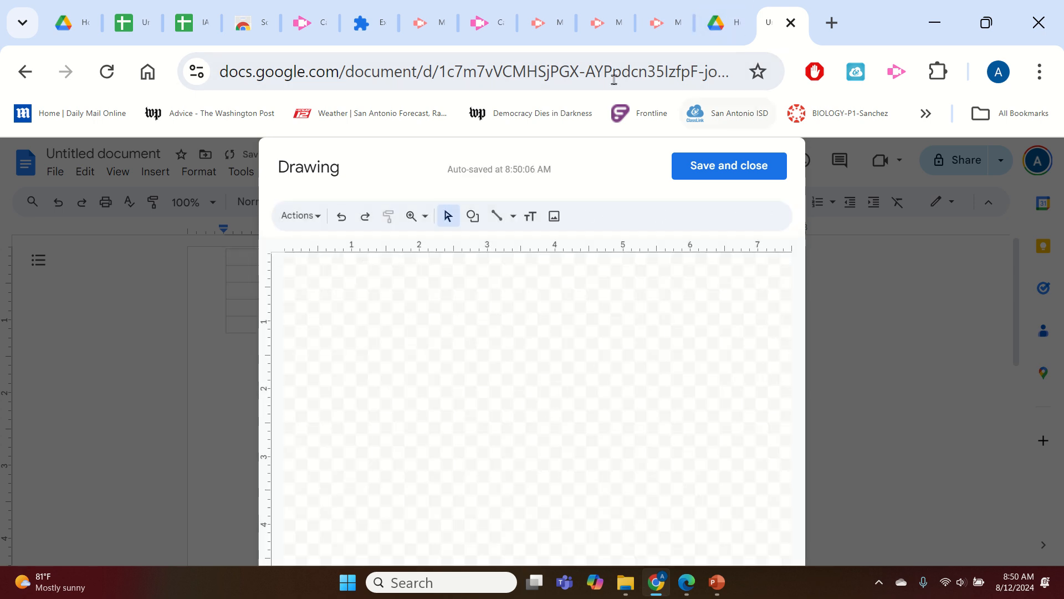
Copy the trendline chart from the spreadsheet and paste it into the drawing as a linked chart.
click(199, 21)
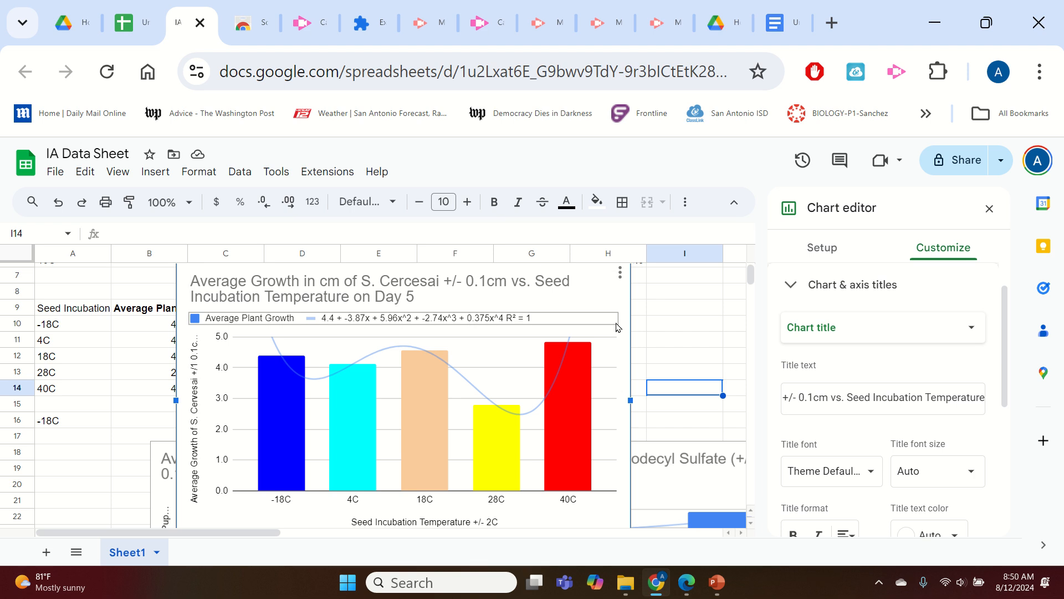
click(625, 325)
click(665, 325)
click(616, 319)
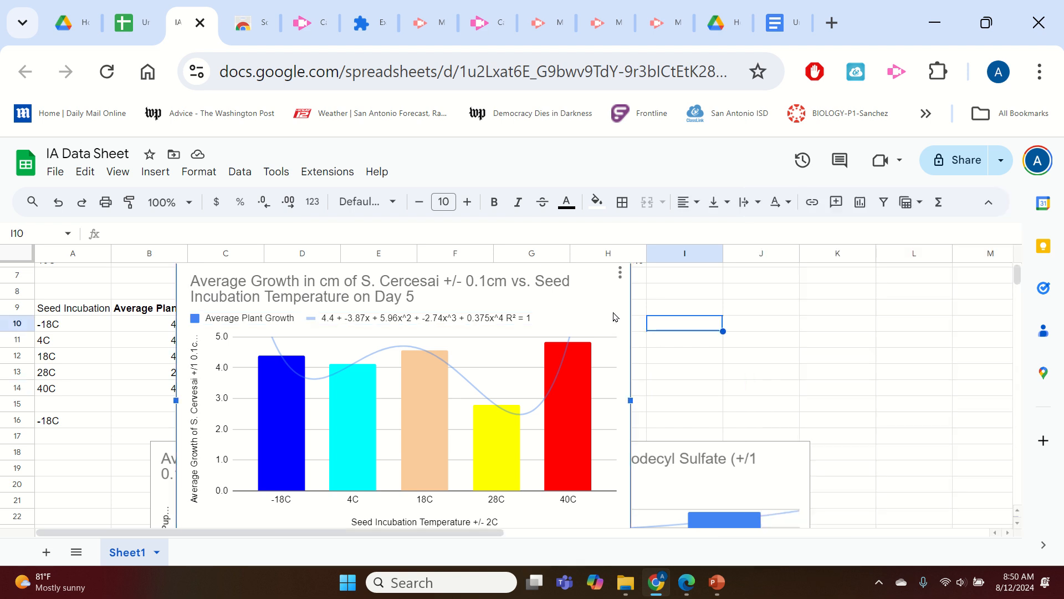
click(779, 22)
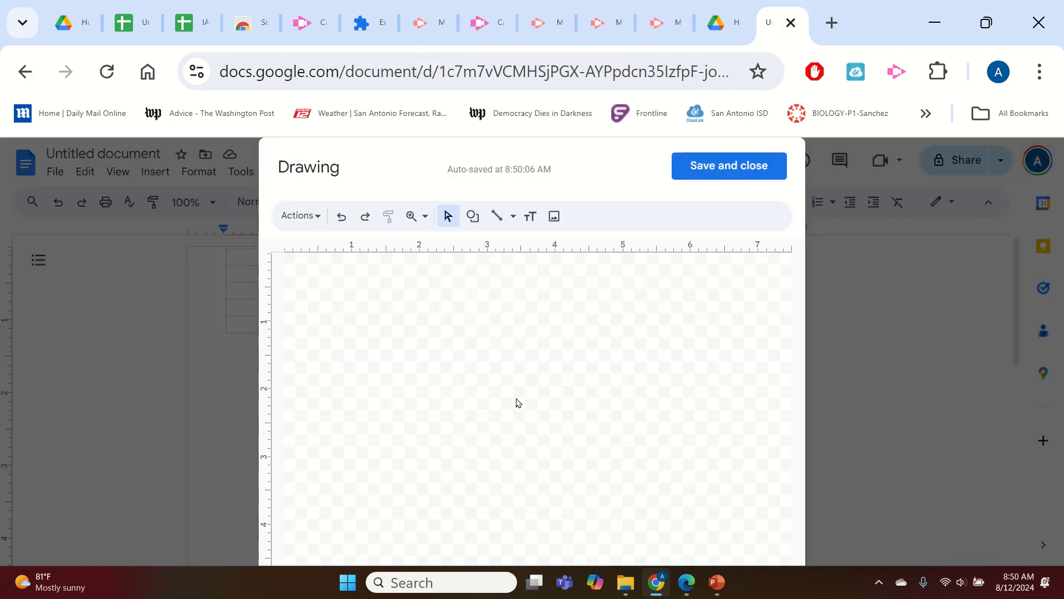
key(ctrl+v)
click(691, 491)
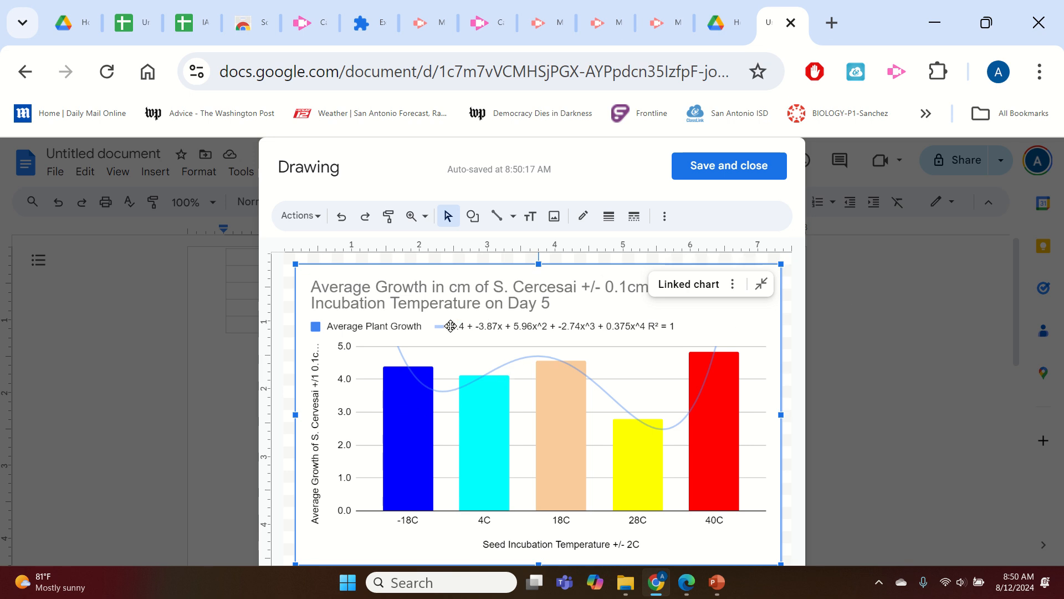
Move the chart in the spreadsheet down and left so it sits below the data table.
click(199, 17)
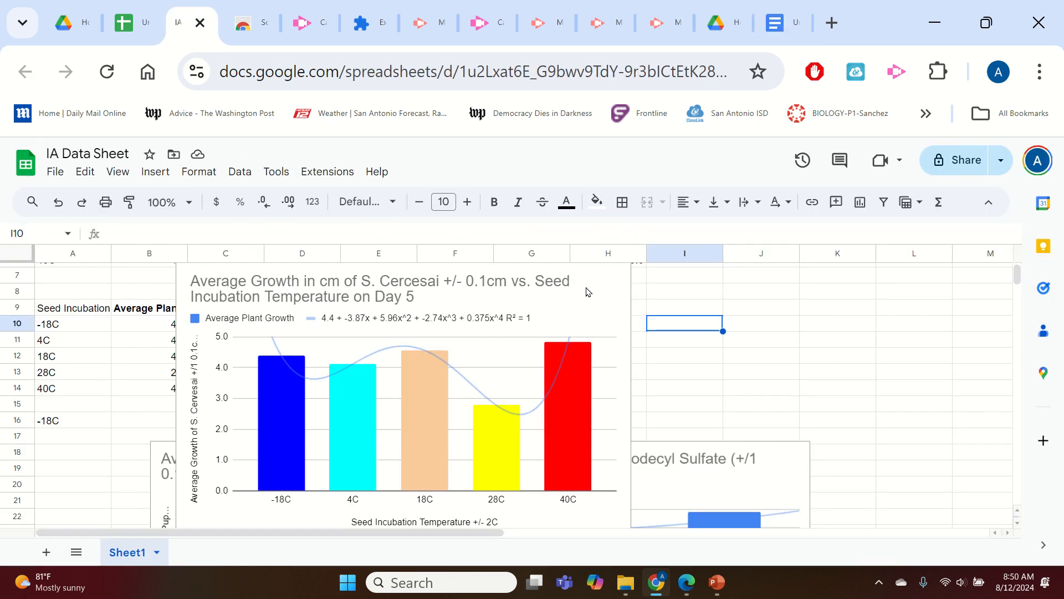
scroll(429, 362, up, 2)
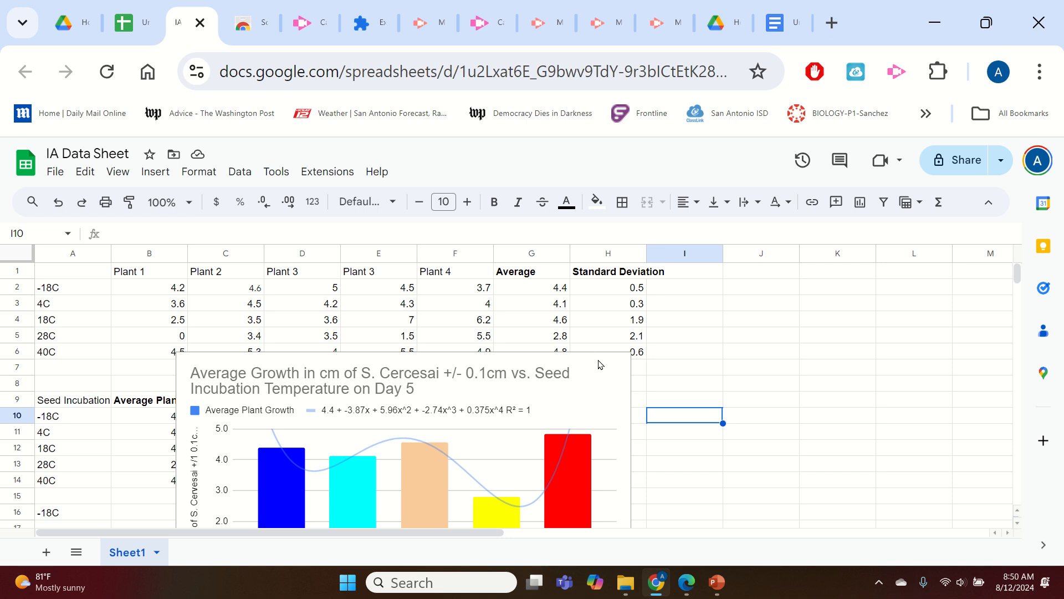
click(556, 428)
scroll(556, 428, down, 2)
drag(590, 278, 528, 394)
scroll(709, 363, up, 2)
Review the plant growth values, averages and standard deviation formulas for each temperature row in the data table.
click(619, 291)
click(623, 303)
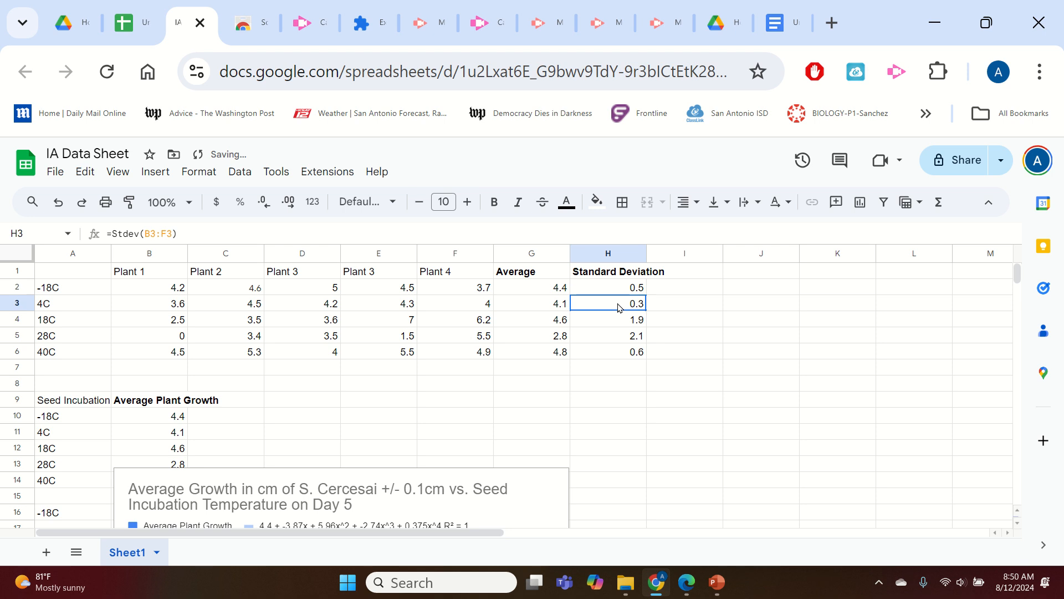
click(626, 319)
click(629, 335)
click(629, 351)
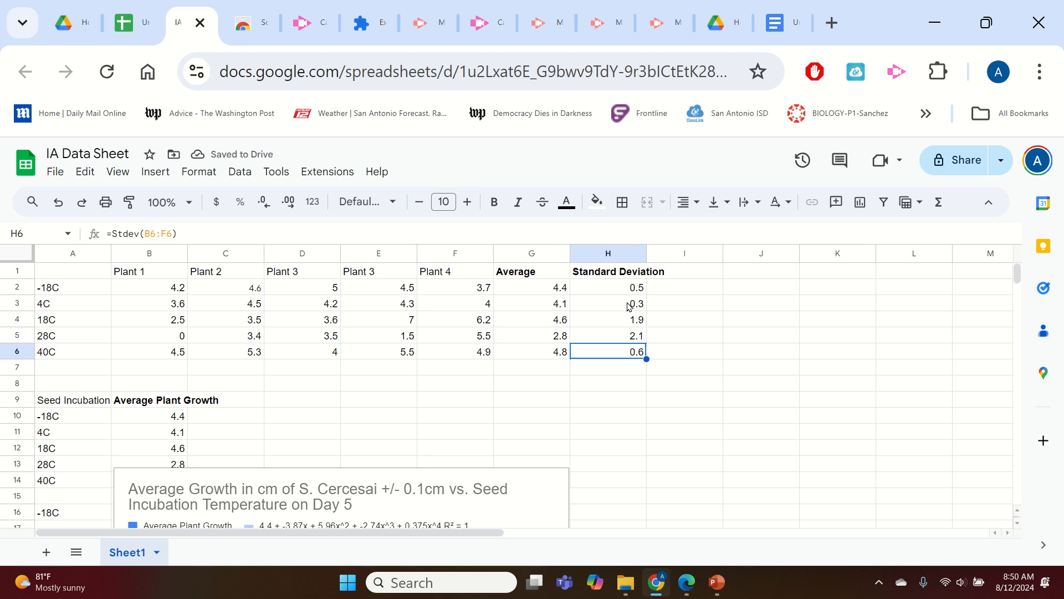
click(614, 287)
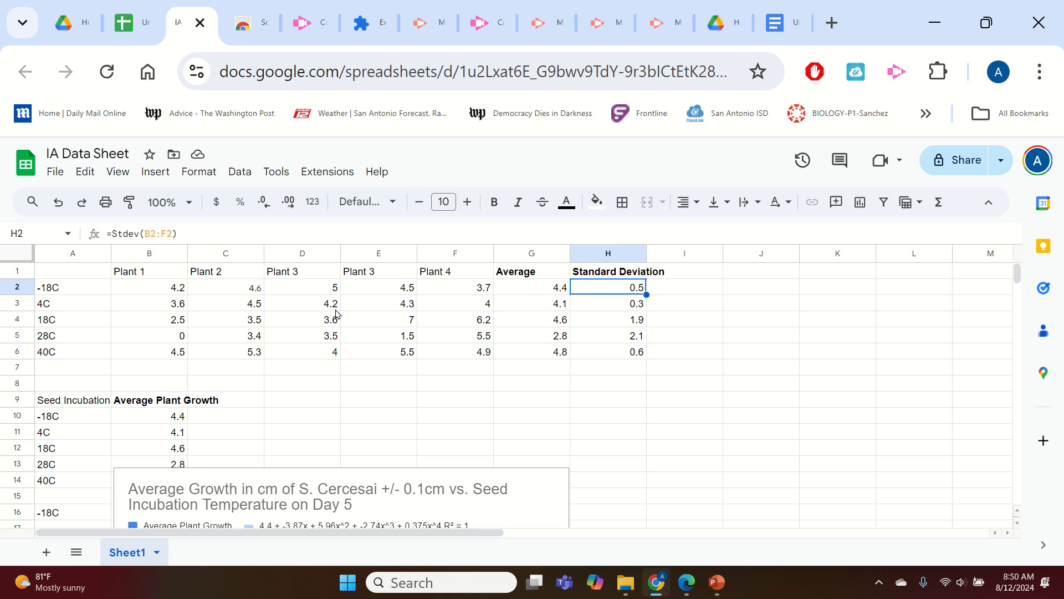
click(173, 288)
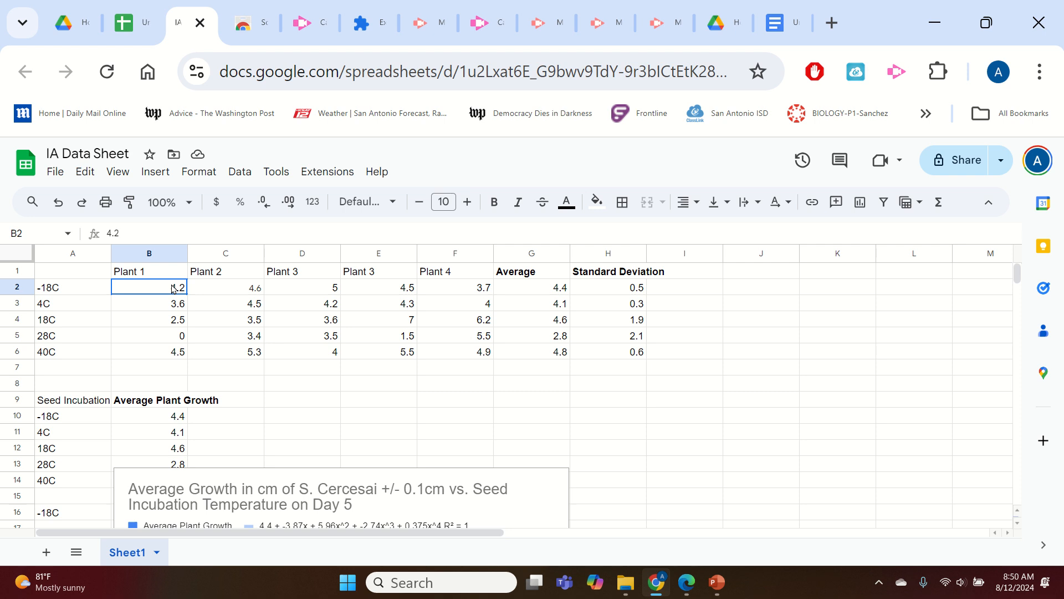
click(232, 288)
click(314, 276)
click(409, 289)
click(473, 291)
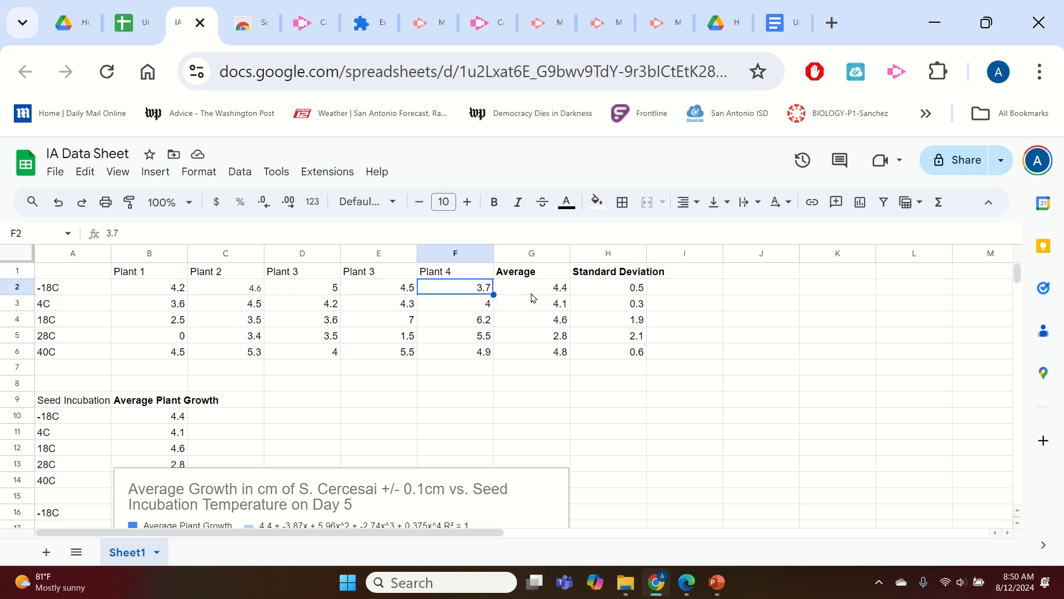
click(534, 293)
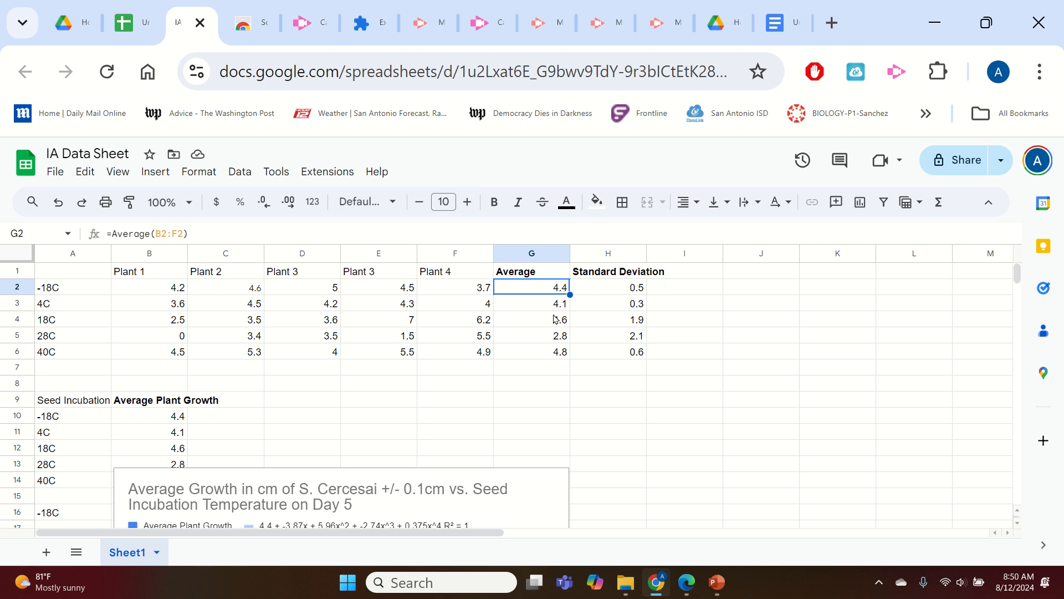
click(483, 293)
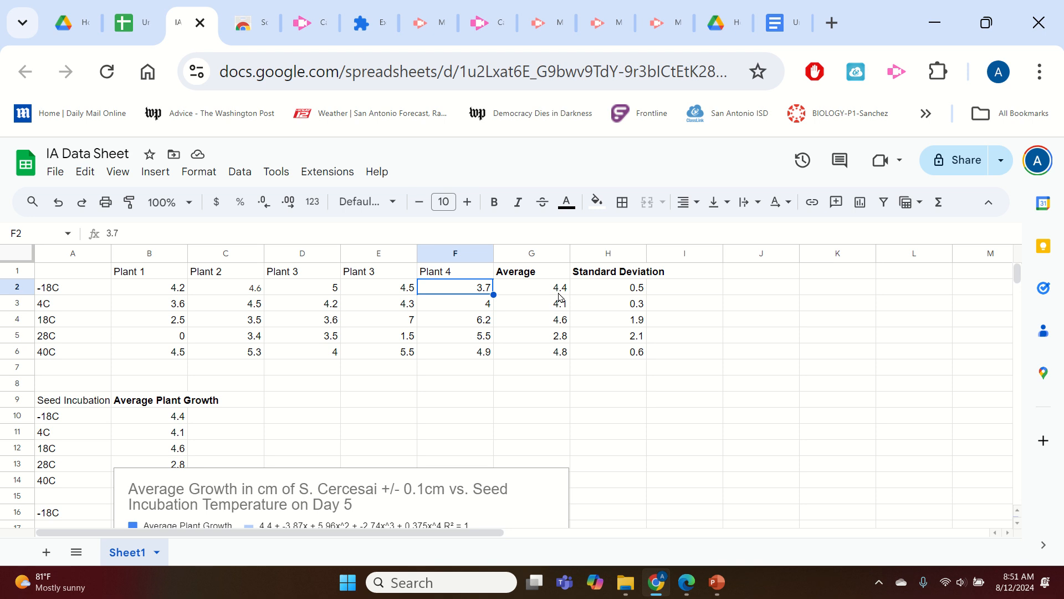
click(407, 294)
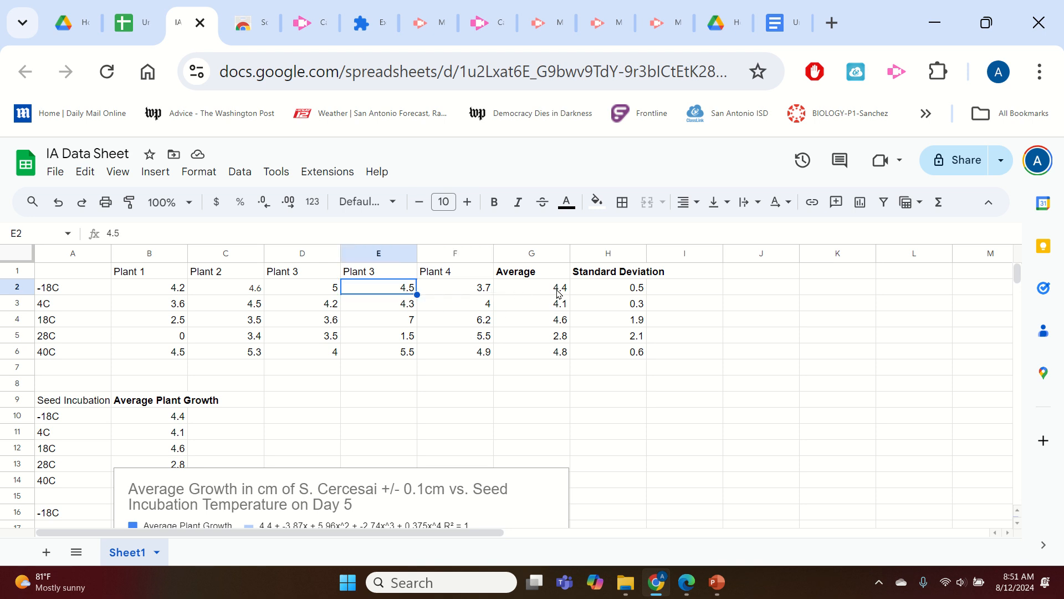
click(332, 292)
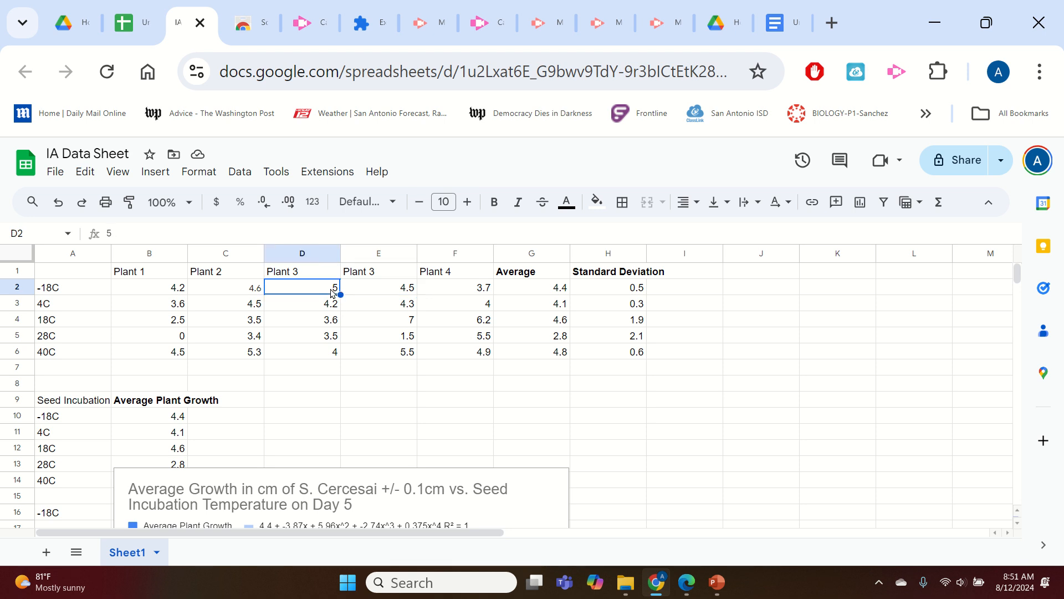
click(562, 287)
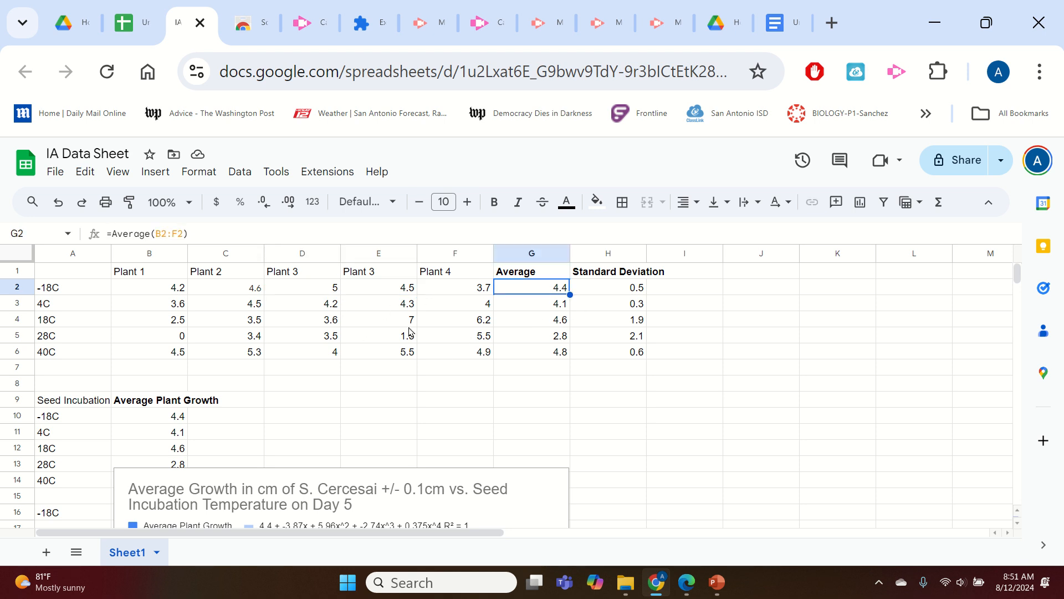
click(257, 293)
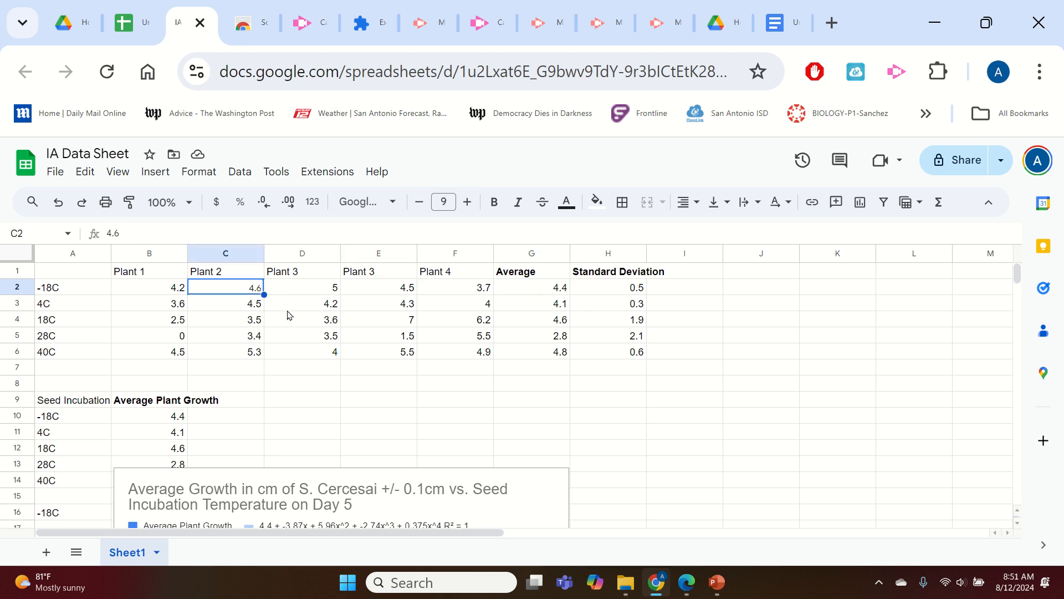
click(619, 291)
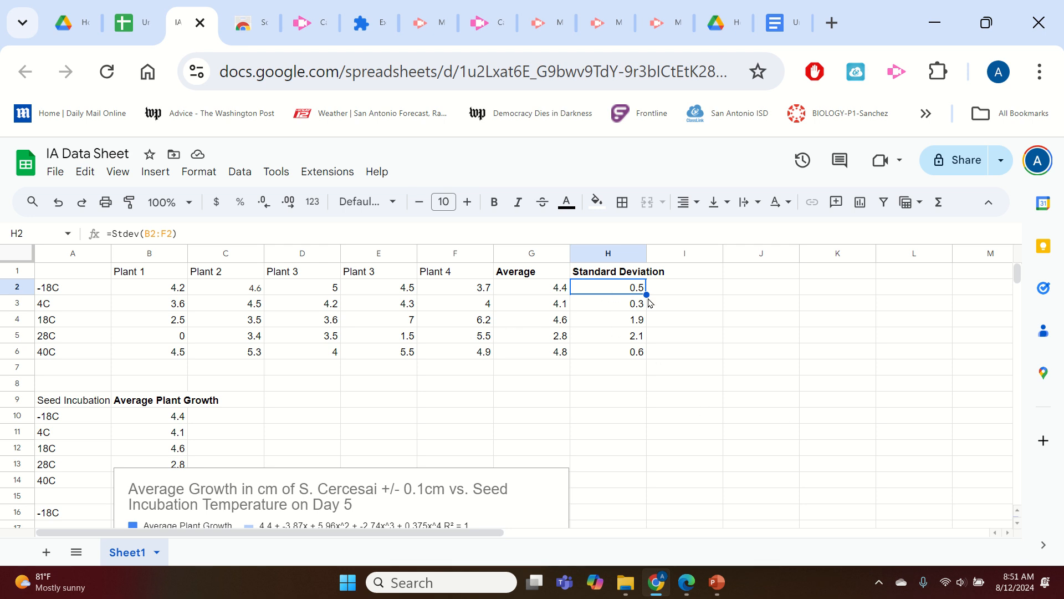
click(628, 309)
click(634, 323)
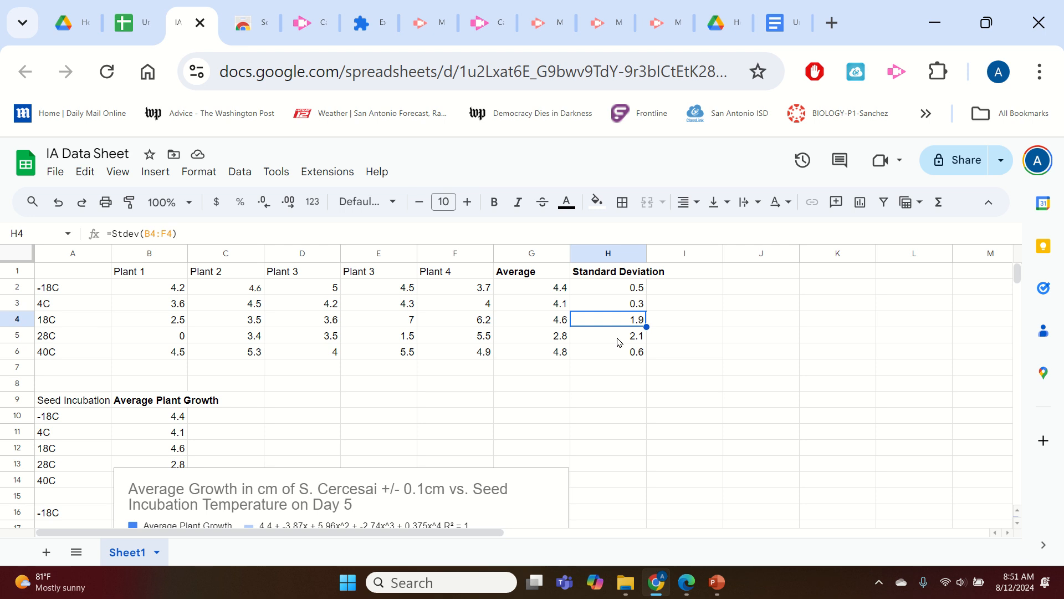
click(620, 339)
click(632, 357)
click(634, 324)
drag(615, 338, 565, 318)
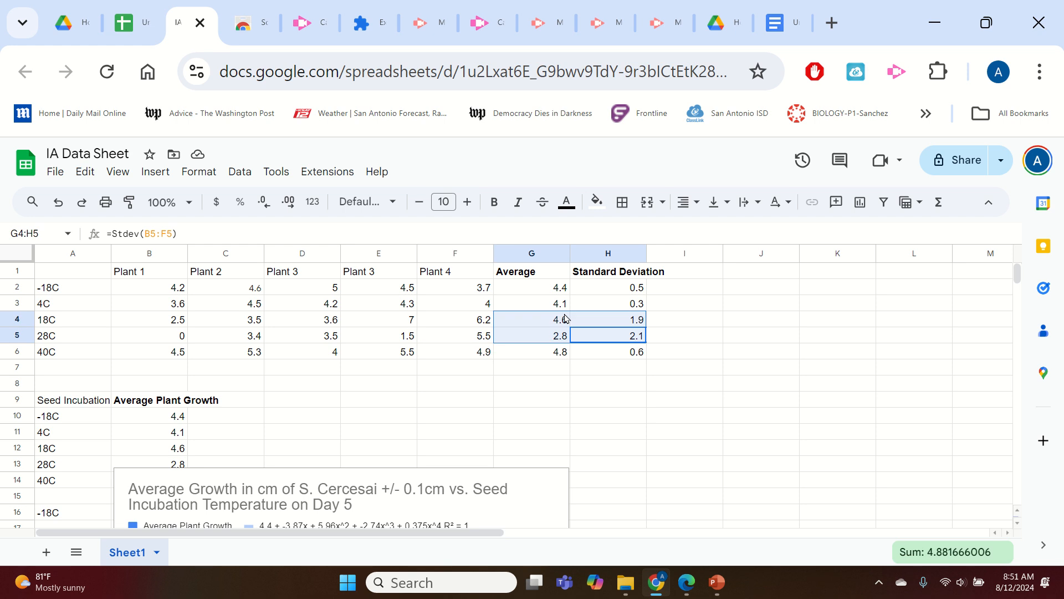
click(629, 324)
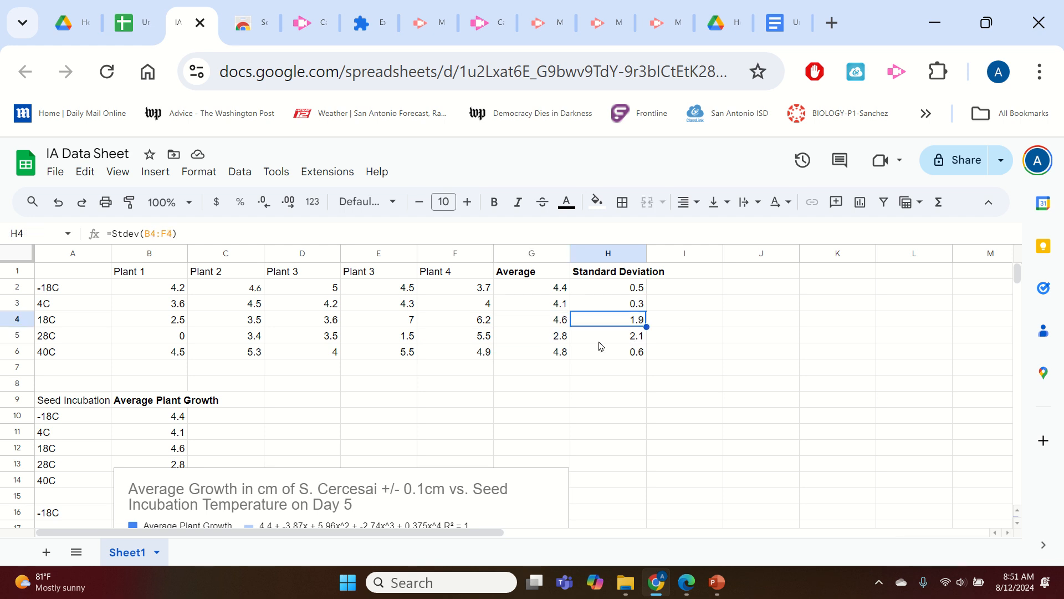
click(563, 341)
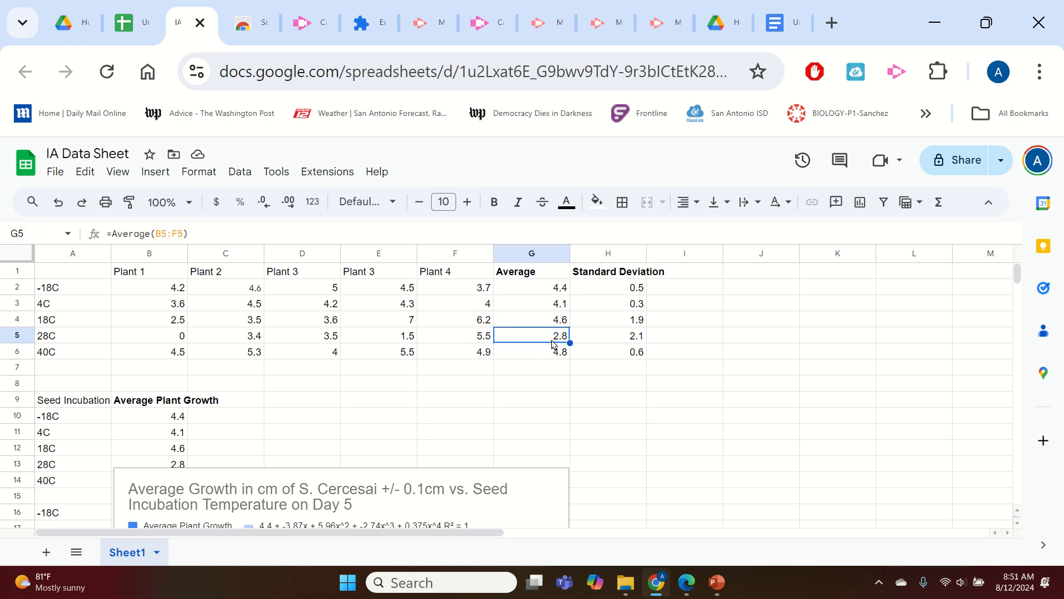
click(173, 339)
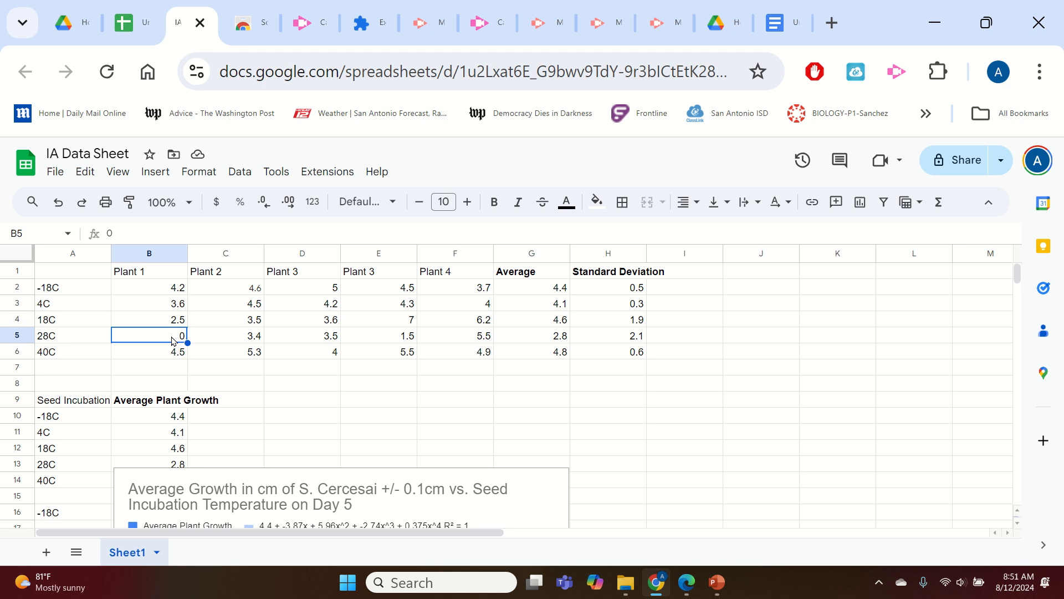
click(401, 345)
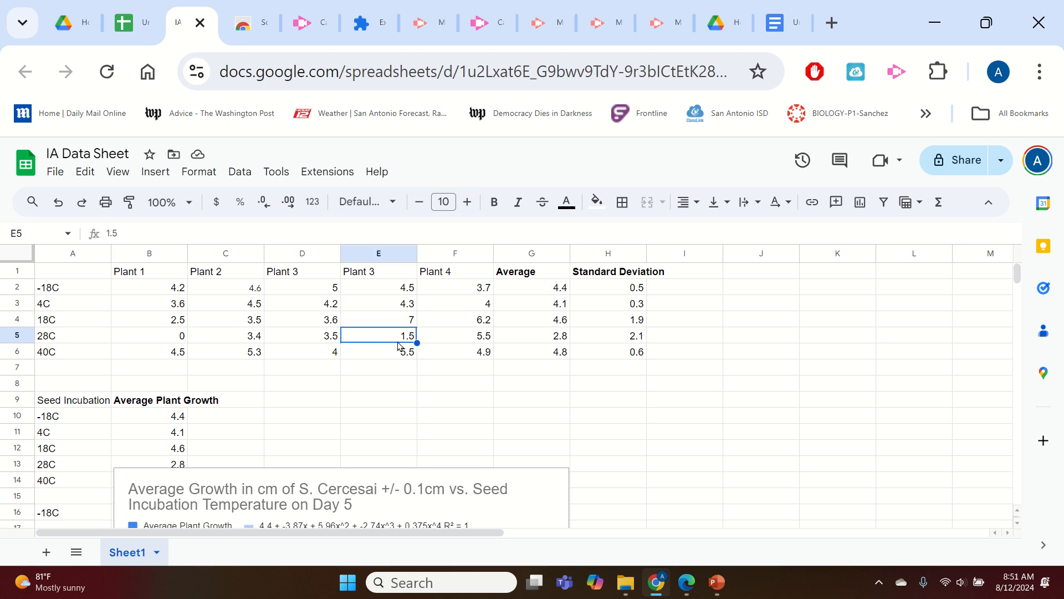
click(502, 343)
click(443, 341)
click(577, 340)
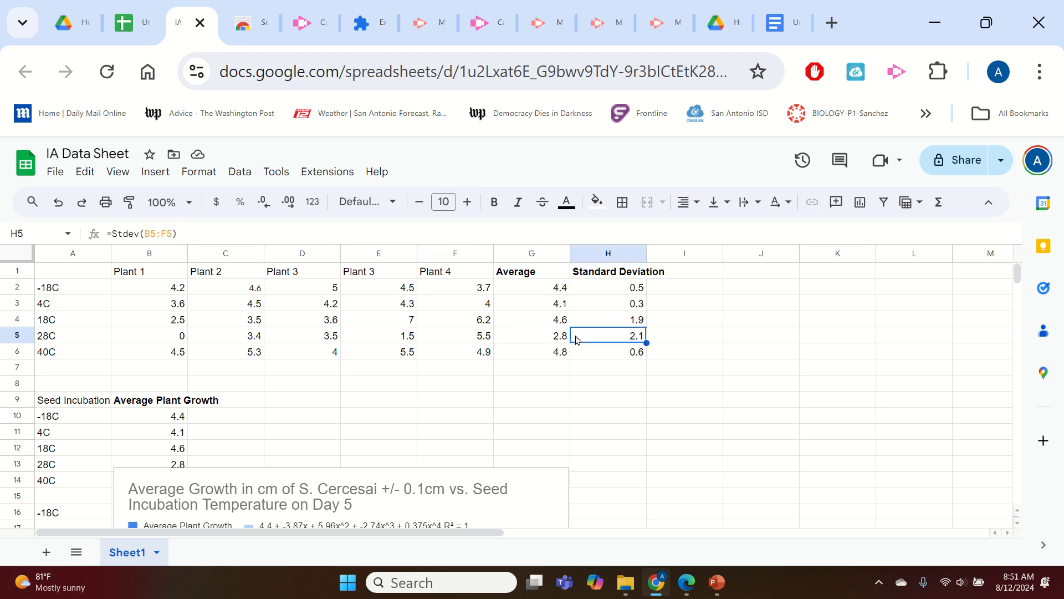
drag(551, 334, 606, 324)
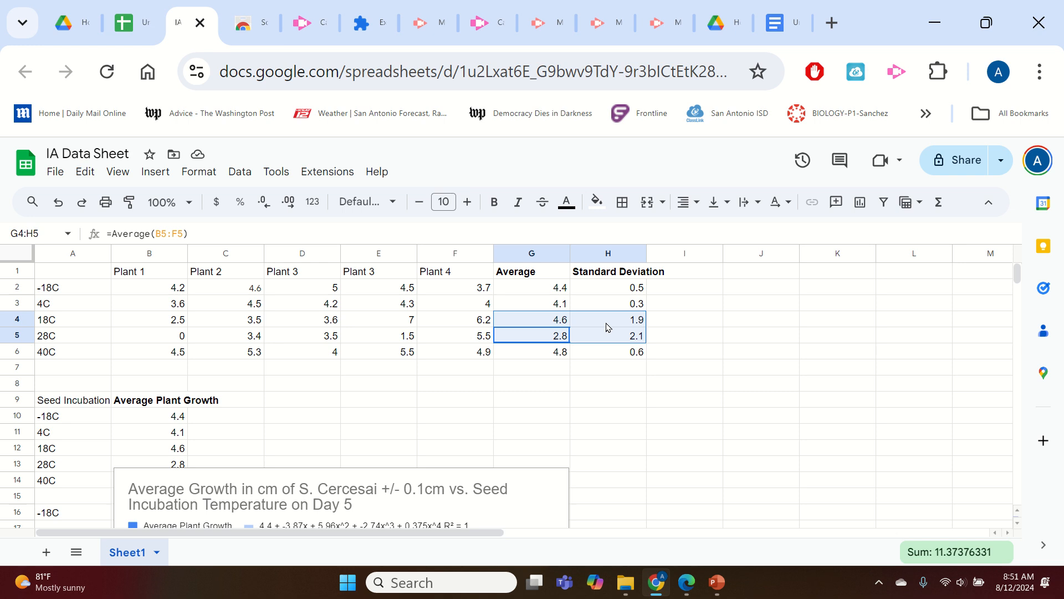
click(689, 326)
click(644, 339)
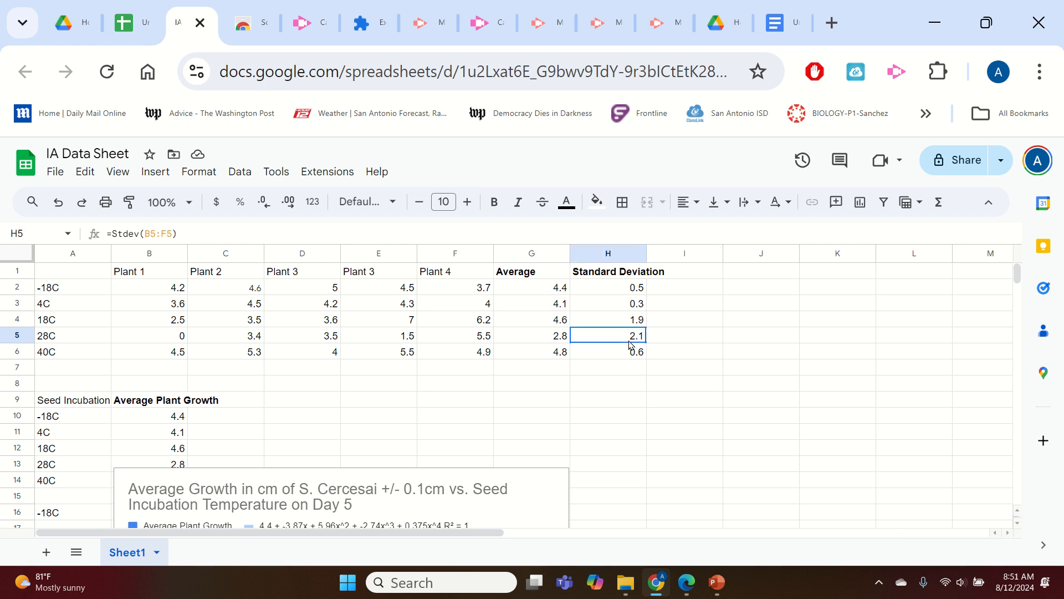
drag(562, 323, 641, 338)
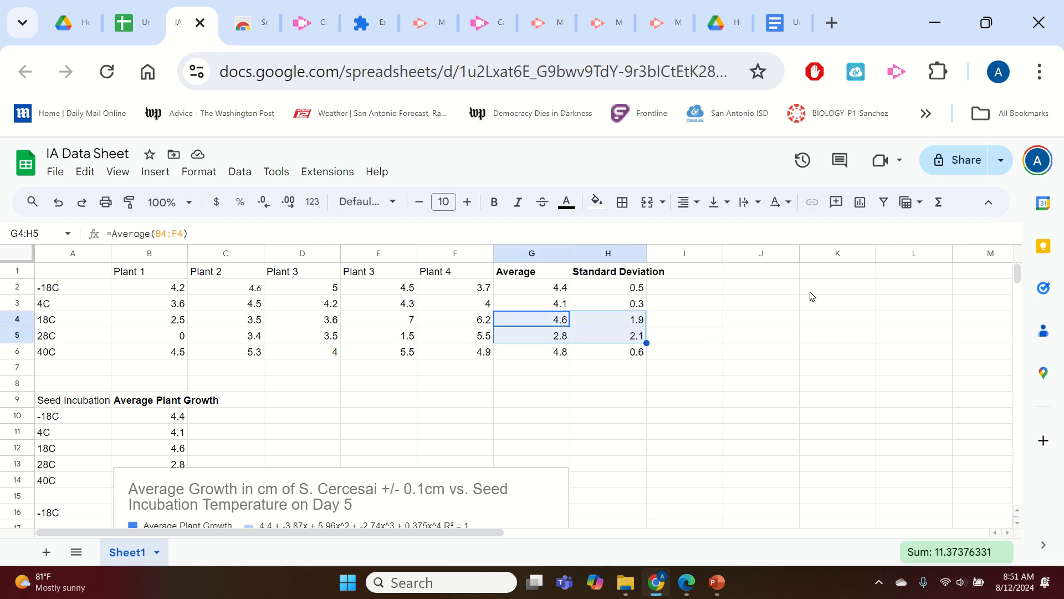
click(674, 352)
click(641, 333)
click(640, 291)
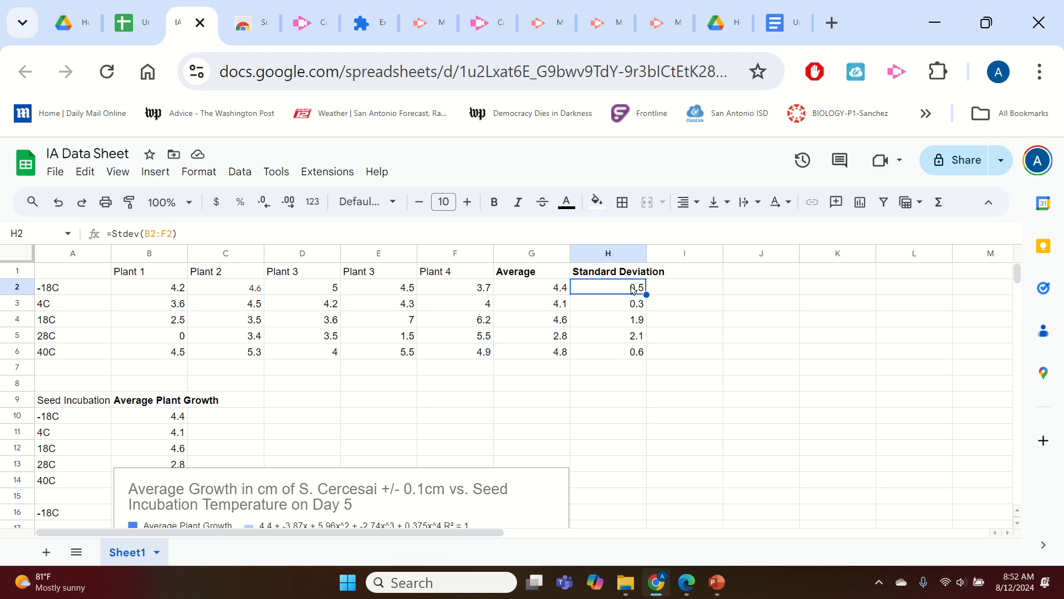
Draw a vertical error bar line at the top of the -18C bar with the Line tool.
click(782, 22)
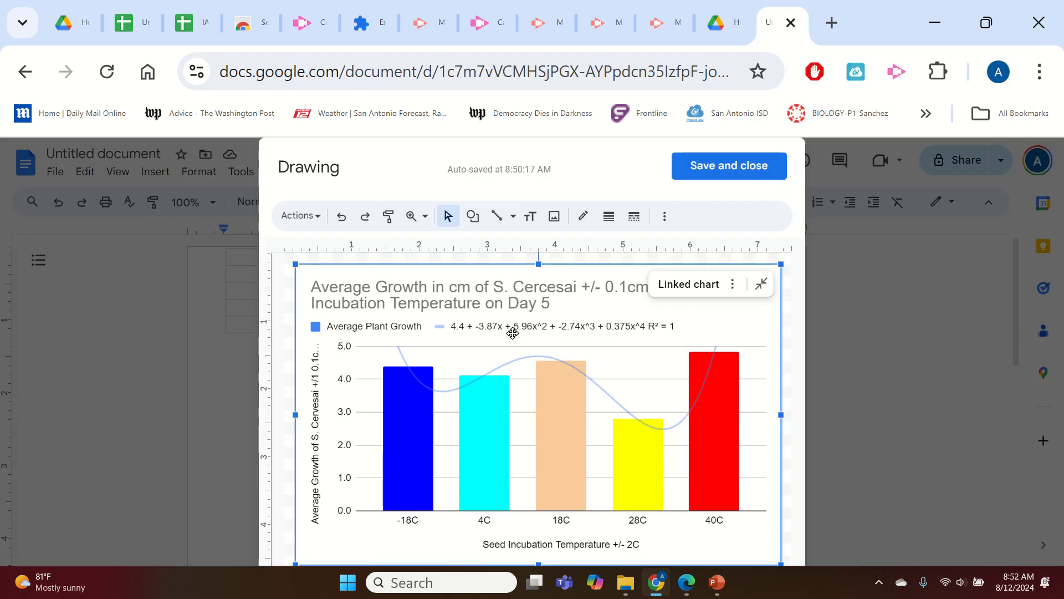
click(498, 216)
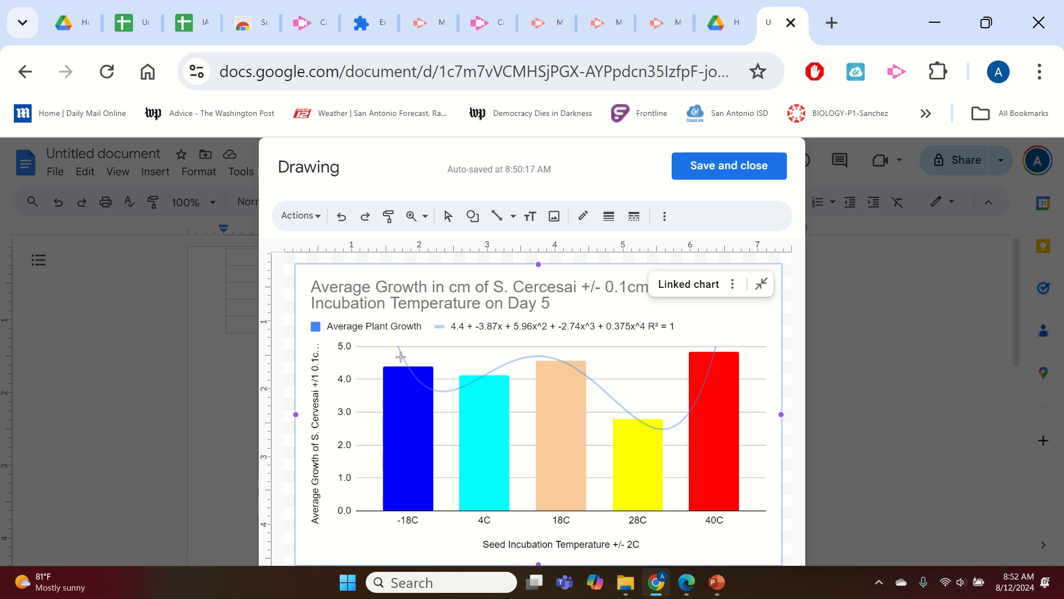
mouse_move(412, 355)
mouse_down()
mouse_move(400, 356)
mouse_move(402, 382)
mouse_move(419, 379)
mouse_up()
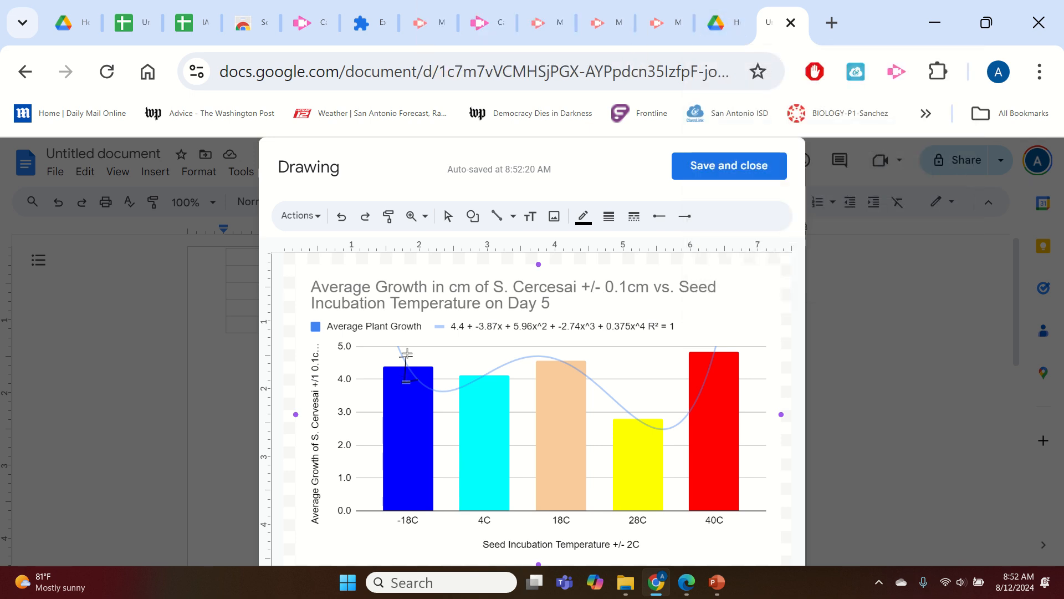
Check the 4C standard deviation in the spreadsheet and draw a matching capped error bar on the 4C bar.
click(720, 22)
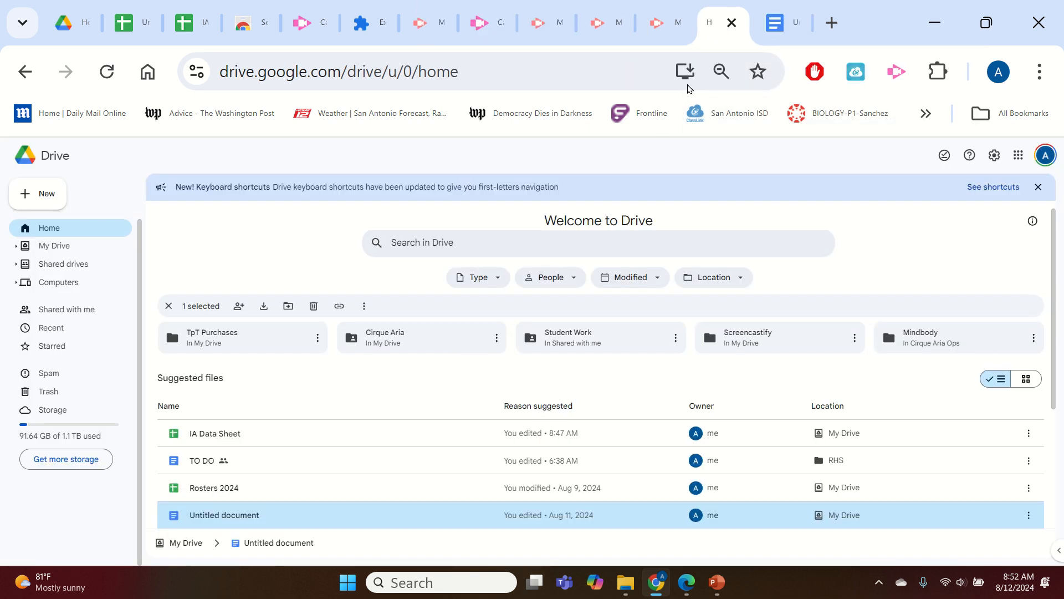
drag(191, 17, 716, 7)
click(625, 310)
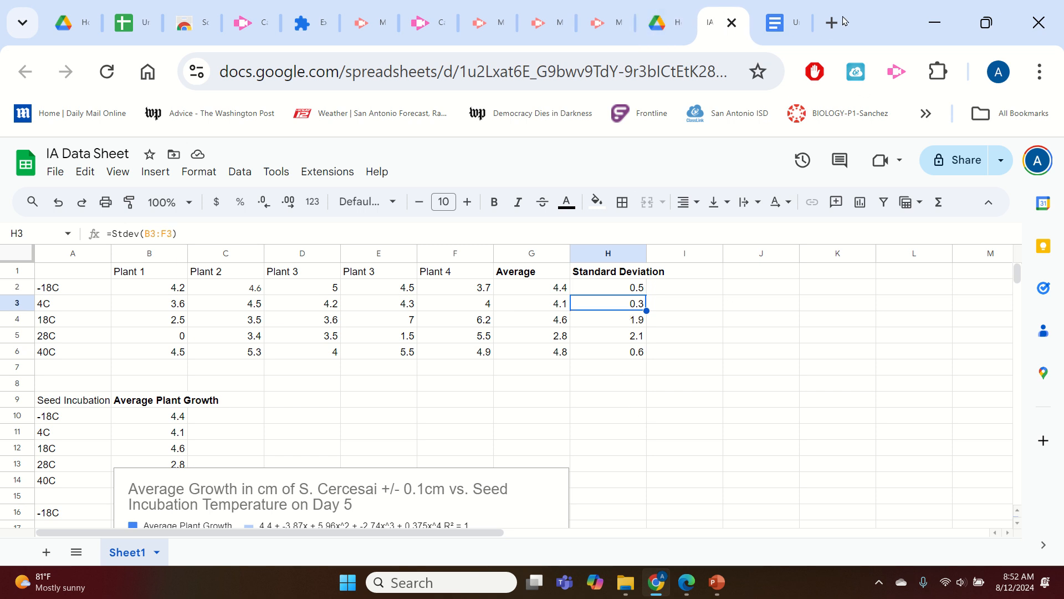
click(784, 22)
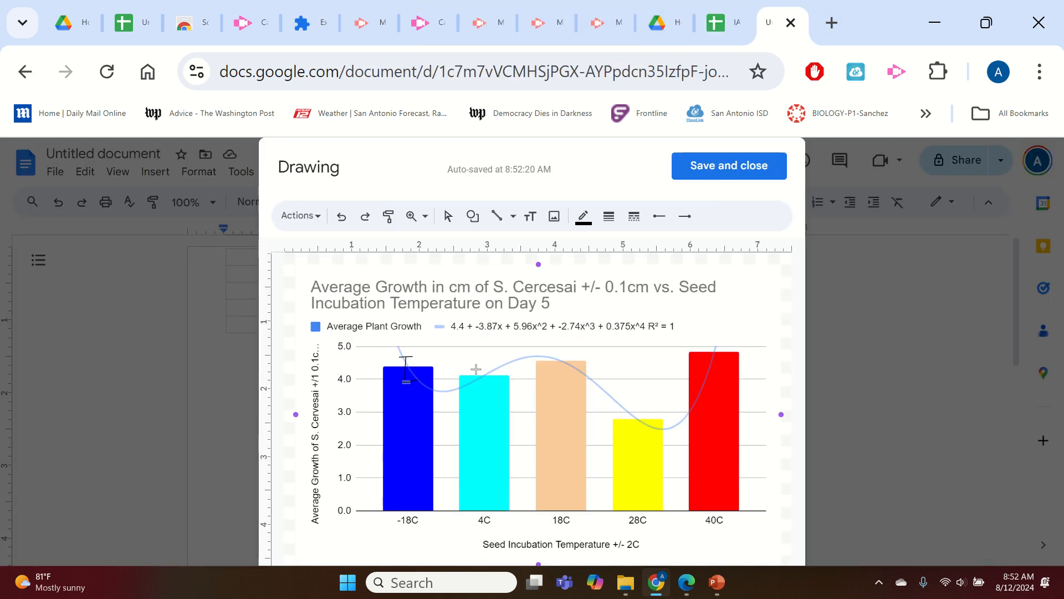
drag(475, 369, 497, 381)
Look up the 18C standard deviation in the spreadsheet and draw a tall capped error bar on the 18C bar.
click(721, 22)
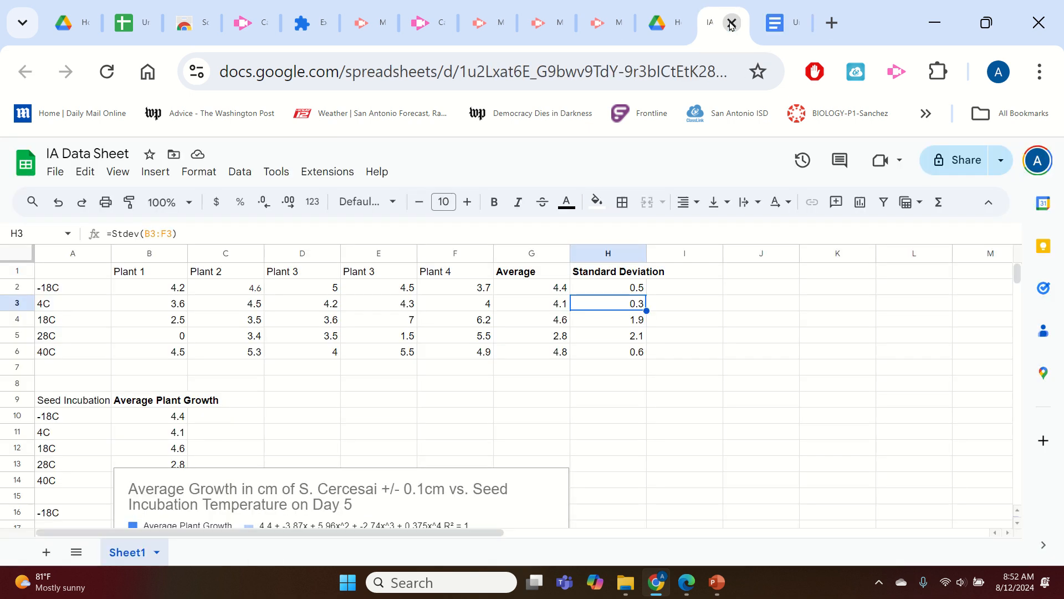
click(643, 323)
click(800, 32)
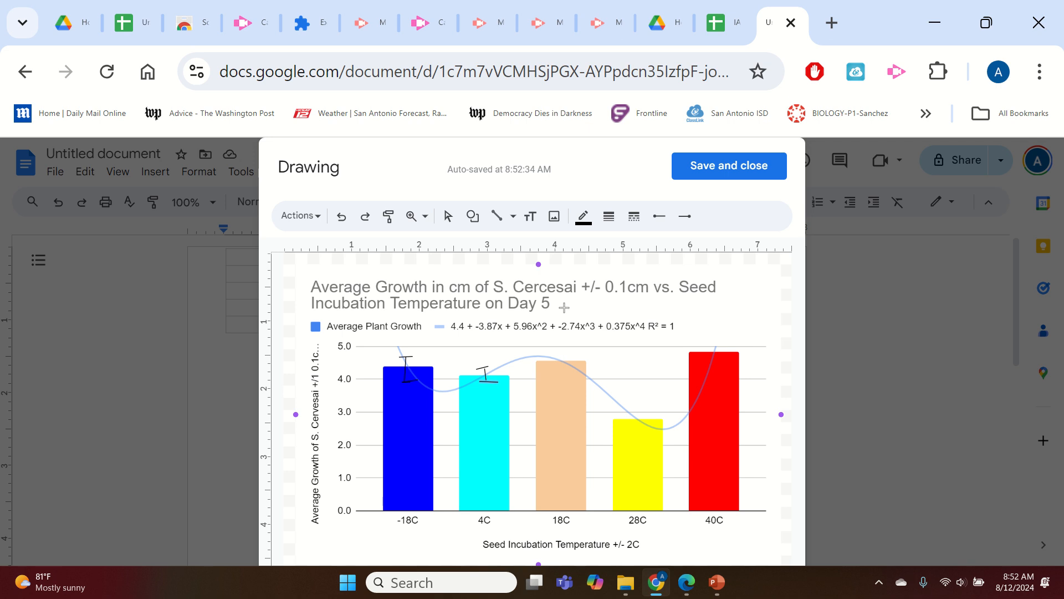
drag(558, 311, 574, 308)
mouse_move(564, 313)
mouse_down()
mouse_move(558, 443)
mouse_move(568, 441)
mouse_up()
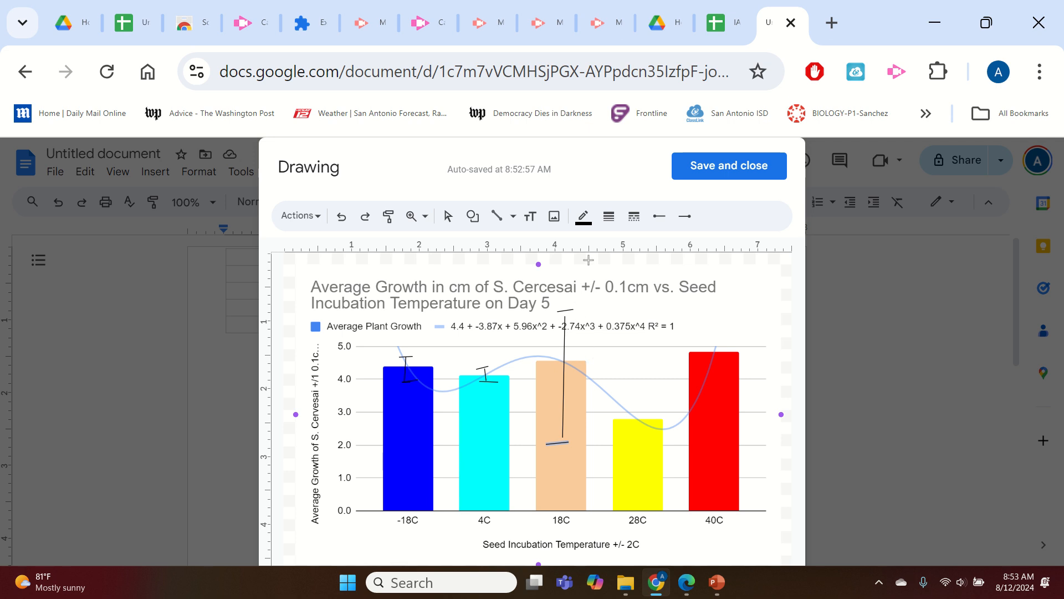
Draw a long capped error bar on the 28C bar from its spreadsheet standard deviation.
click(723, 25)
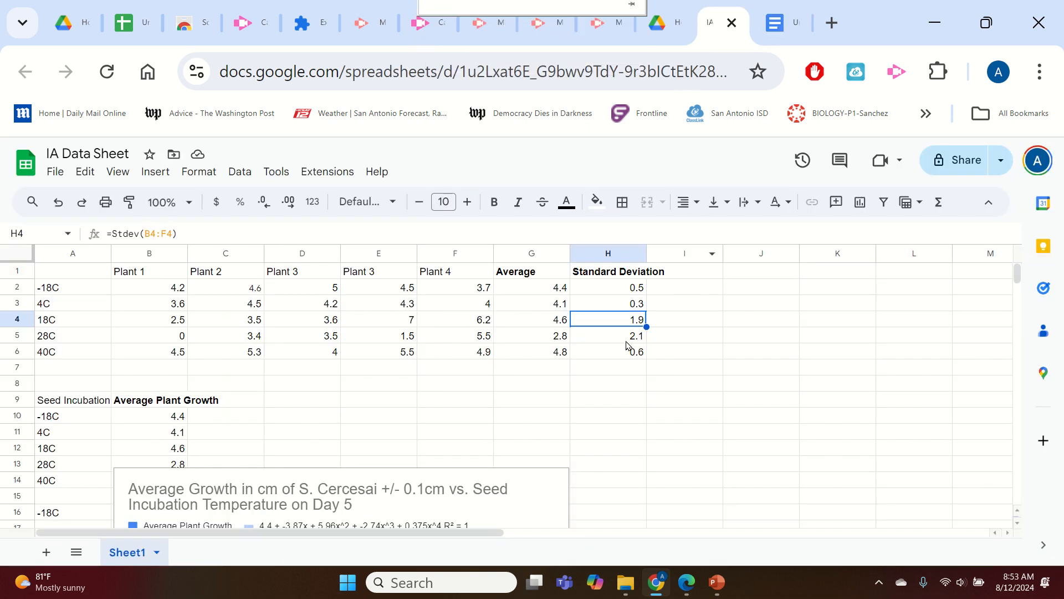
click(781, 22)
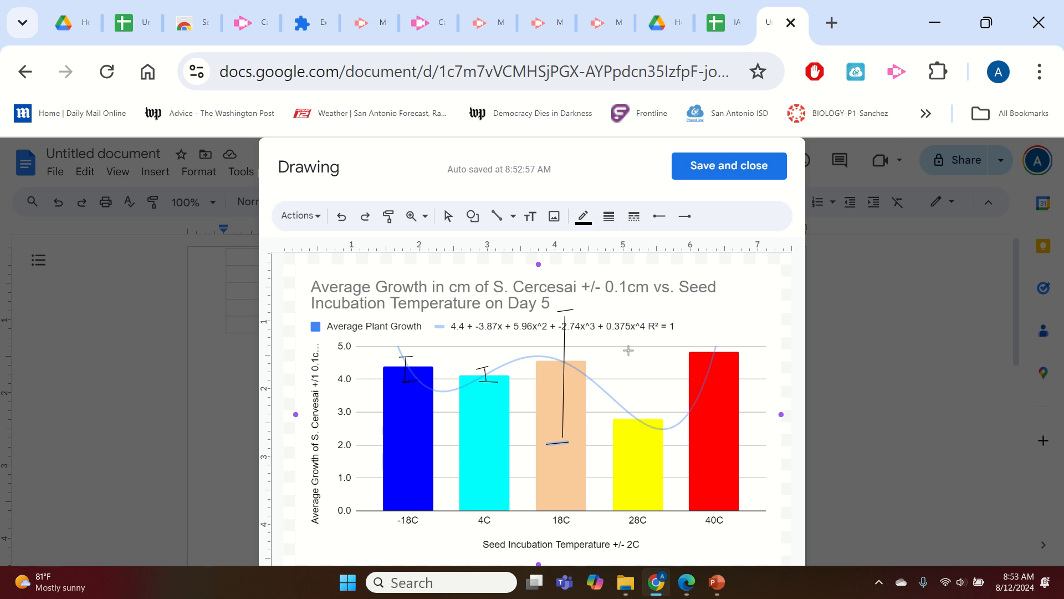
mouse_move(626, 352)
mouse_down()
mouse_move(656, 350)
mouse_move(639, 442)
mouse_move(640, 494)
mouse_move(651, 497)
mouse_up()
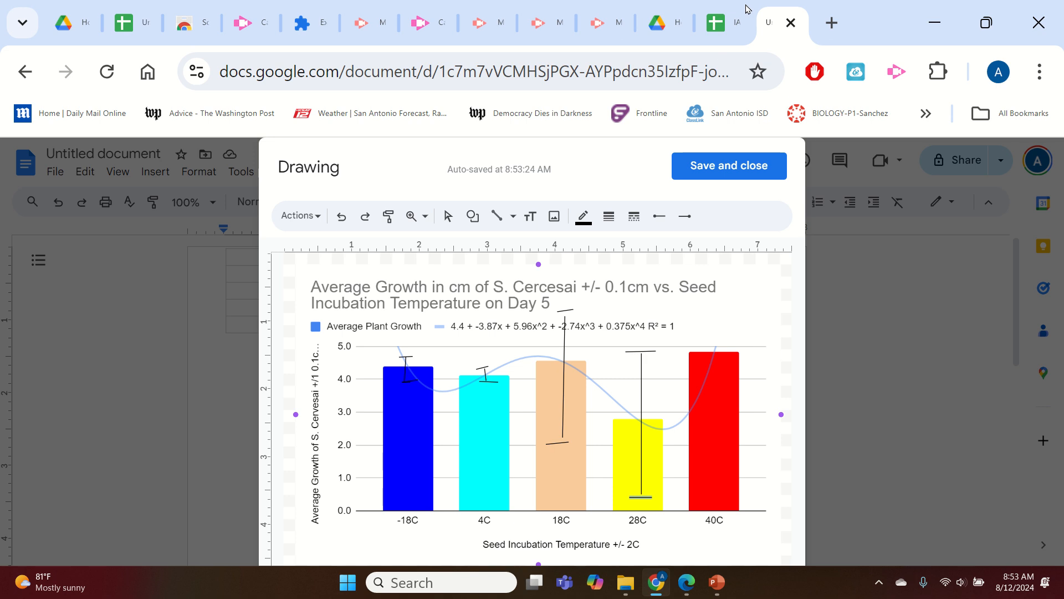
Draw a capped error bar on the 40C bar, then save and close the drawing.
key(ctrl+shift+Tab)
click(784, 22)
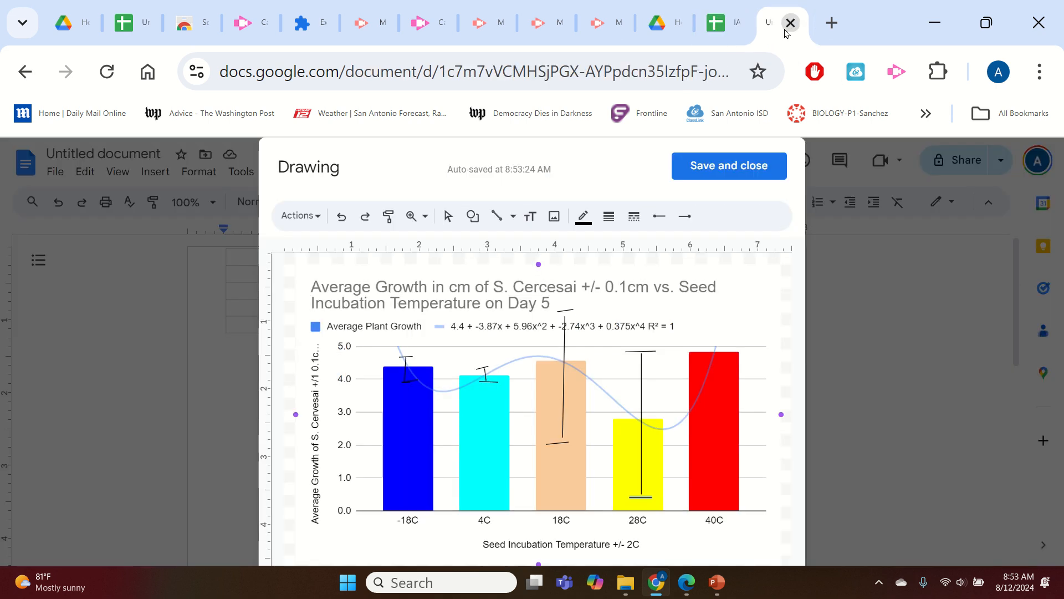
mouse_move(709, 330)
mouse_down()
mouse_move(724, 332)
mouse_move(717, 365)
mouse_move(731, 364)
mouse_up()
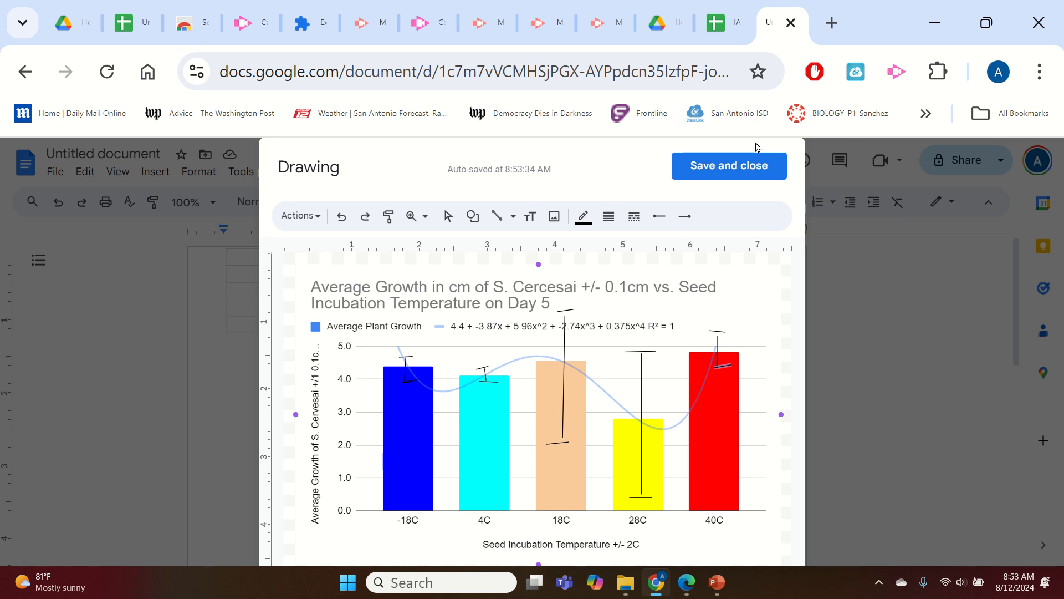
click(737, 172)
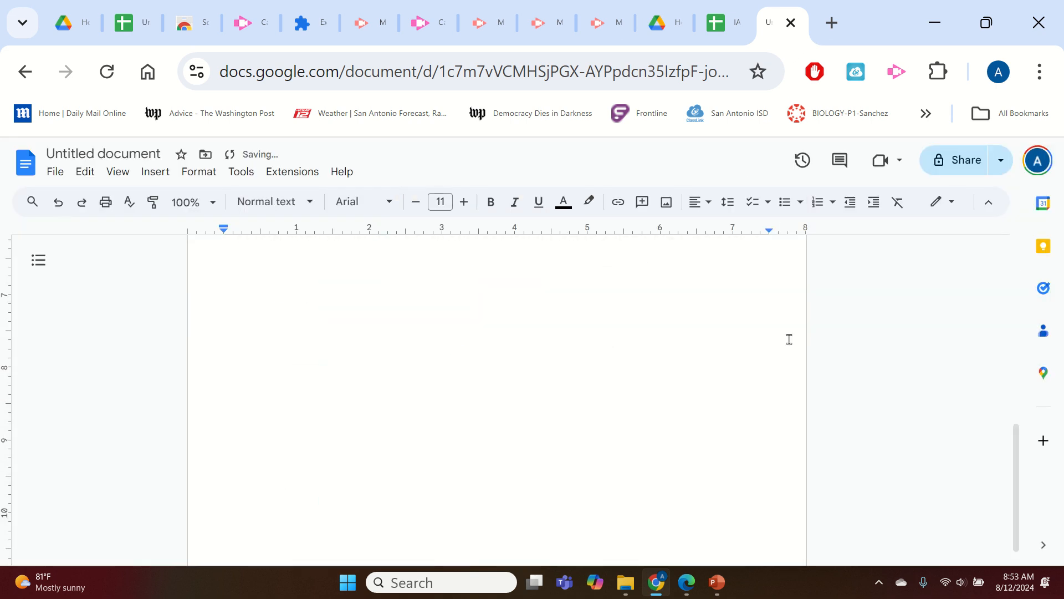
Examine the example error-bar graph in the biology IA PDF before returning to the presentation.
click(936, 18)
scroll(920, 327, down, 6)
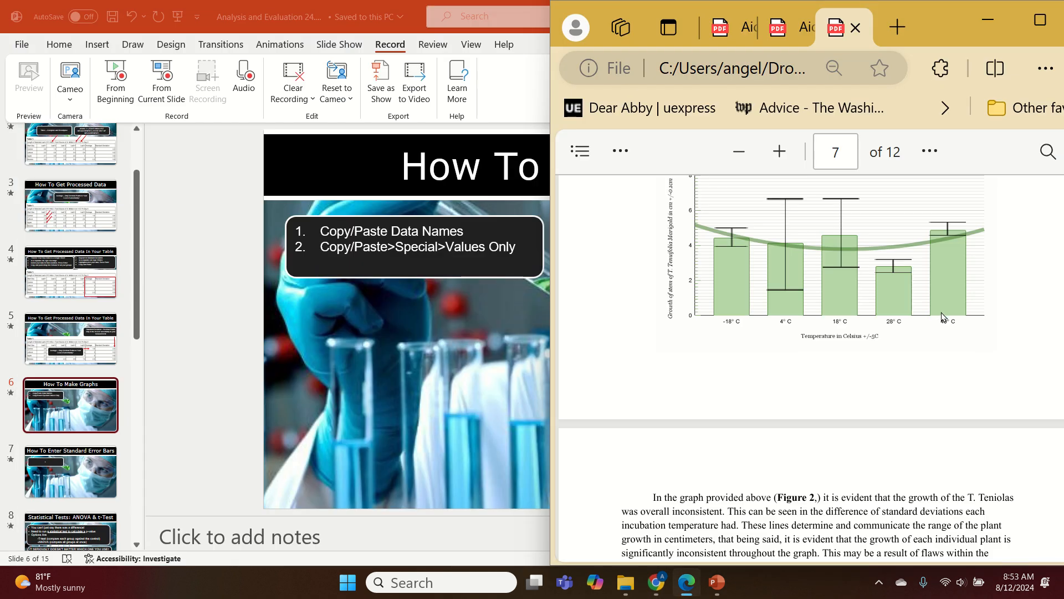
scroll(948, 300, up, 4)
scroll(998, 438, down, 2)
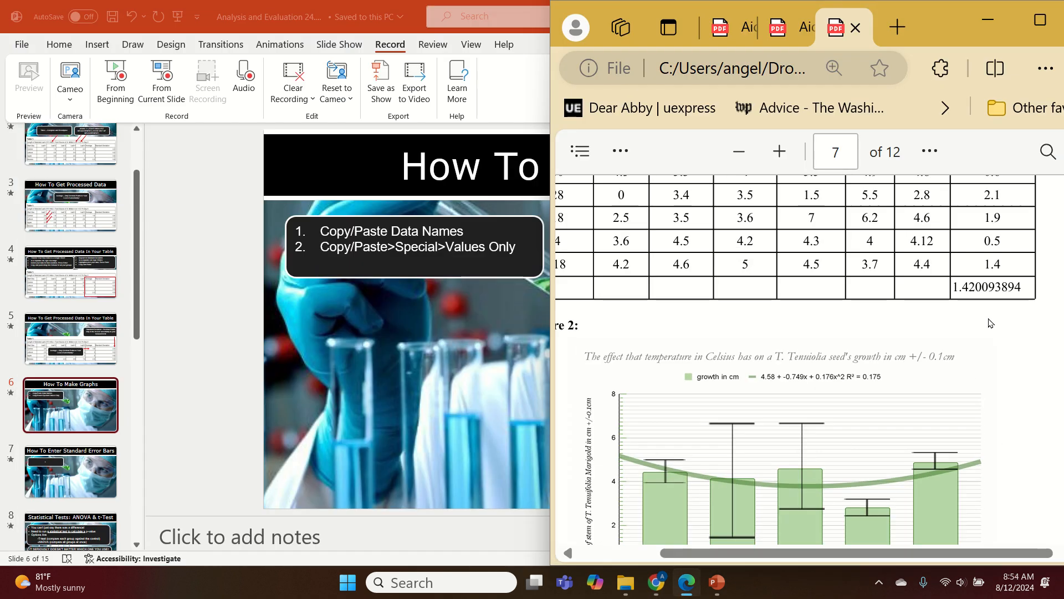
click(1039, 20)
scroll(698, 380, down, 4)
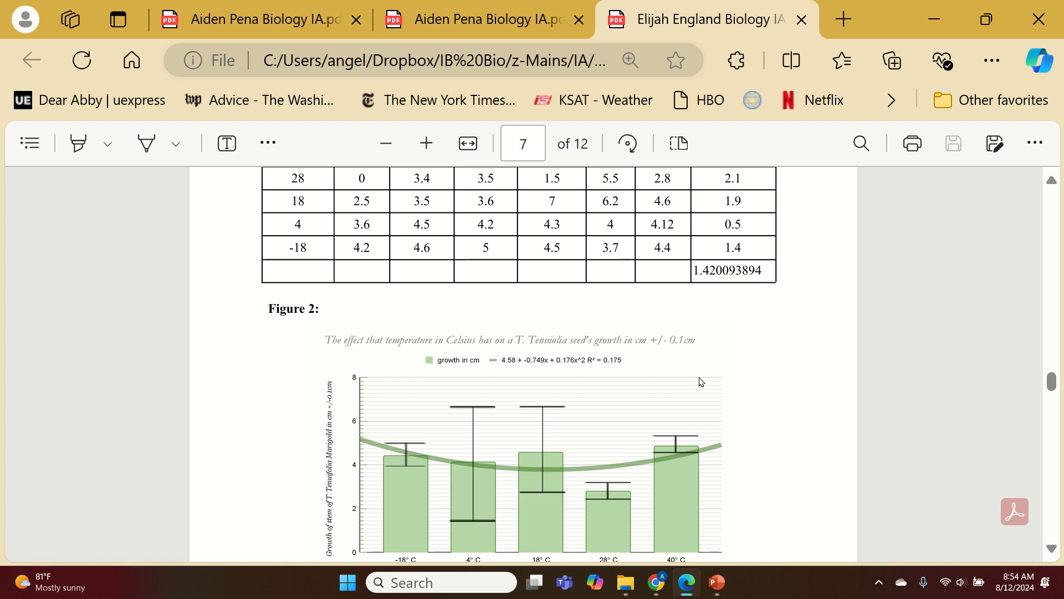
scroll(710, 368, up, 2)
scroll(728, 370, up, 2)
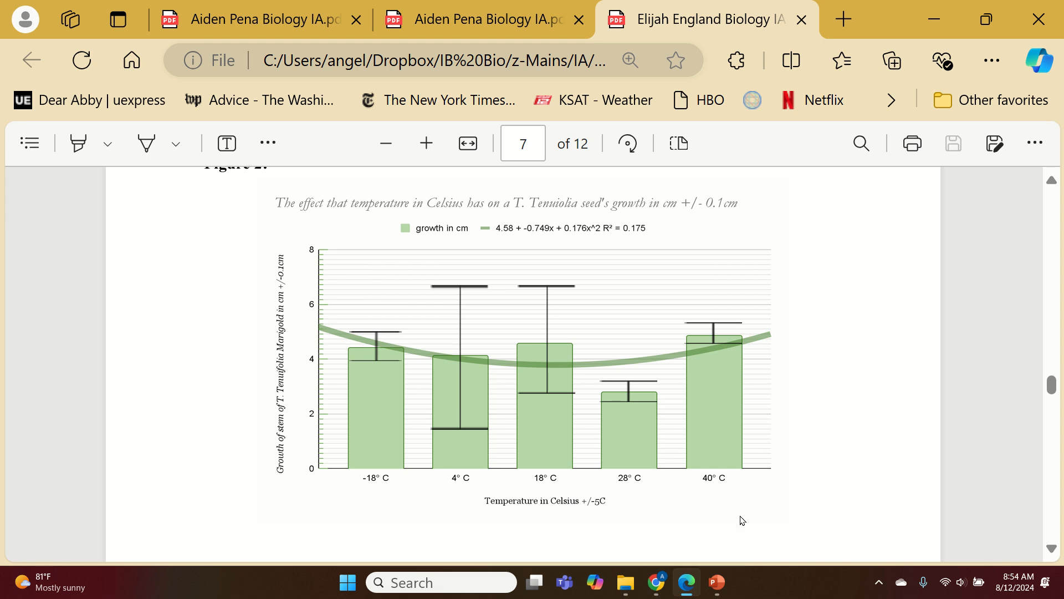
click(713, 591)
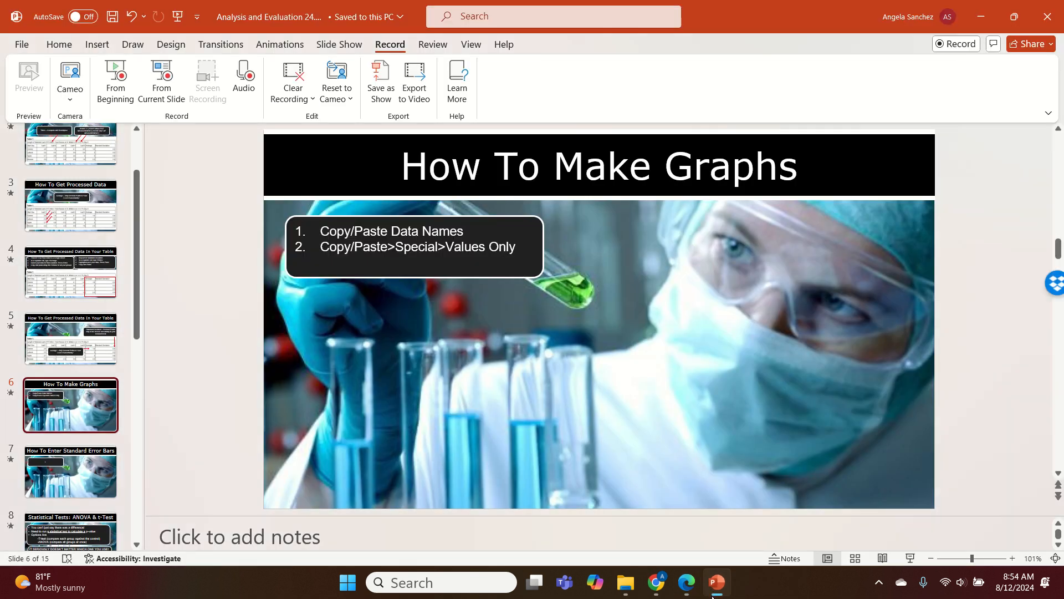